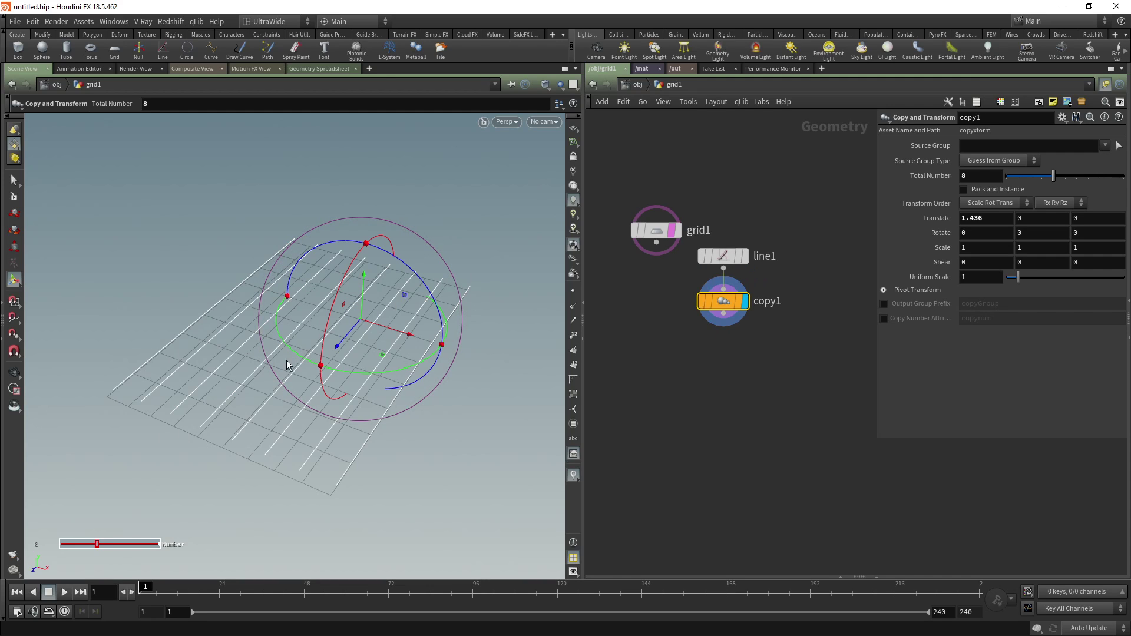
Add a For-Each Primitive loop below copy1, feed copy1 into foreach_begin1, and move foreach_end1 lower to leave room inside the loop
{"action": "key", "text": "Escape"}
{"action": "left_click_drag", "start_coordinate": [345, 492], "coordinate": [349, 435]}
{"action": "key", "text": "Return"}
{"action": "middle_click_drag", "start_coordinate": [755, 354], "coordinate": [765, 355]}
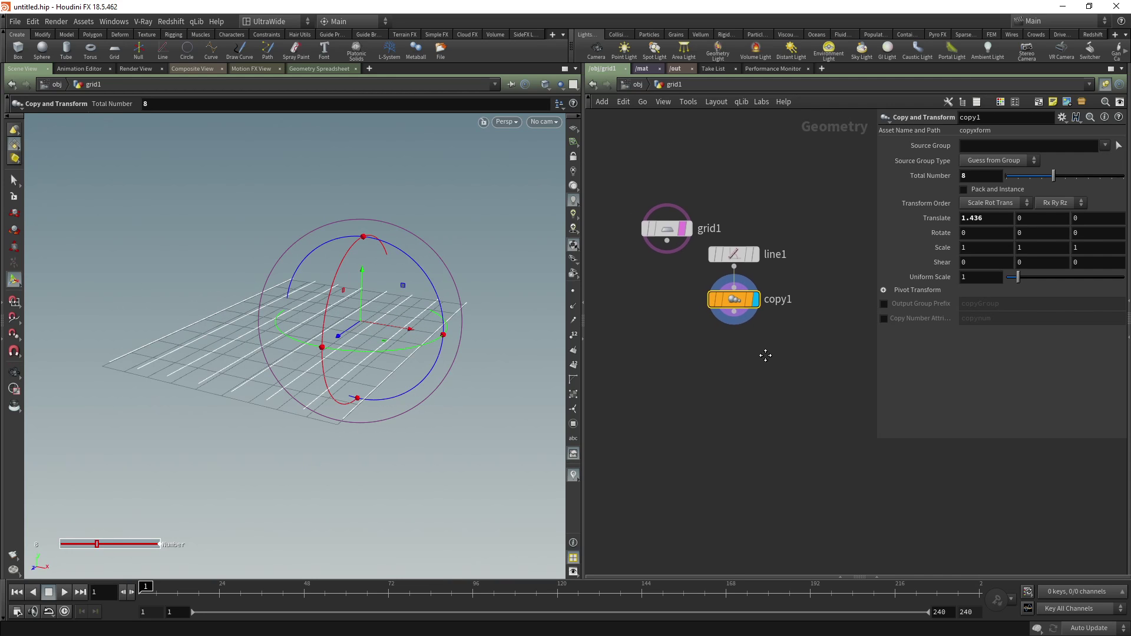
{"action": "key", "text": "Tab"}
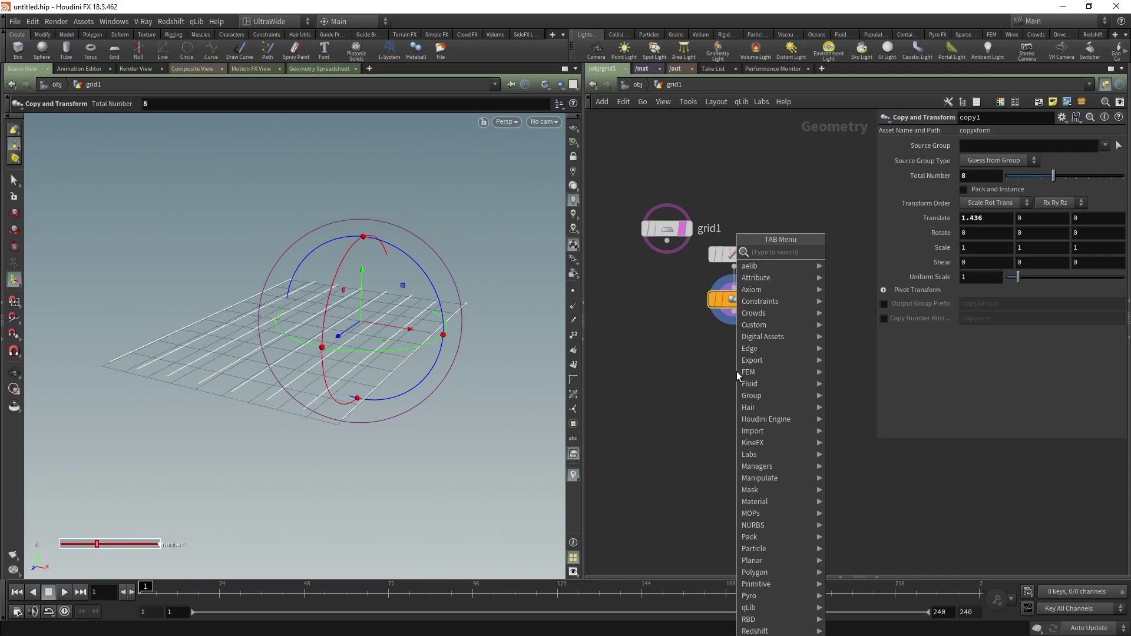
{"action": "type", "text": "for"}
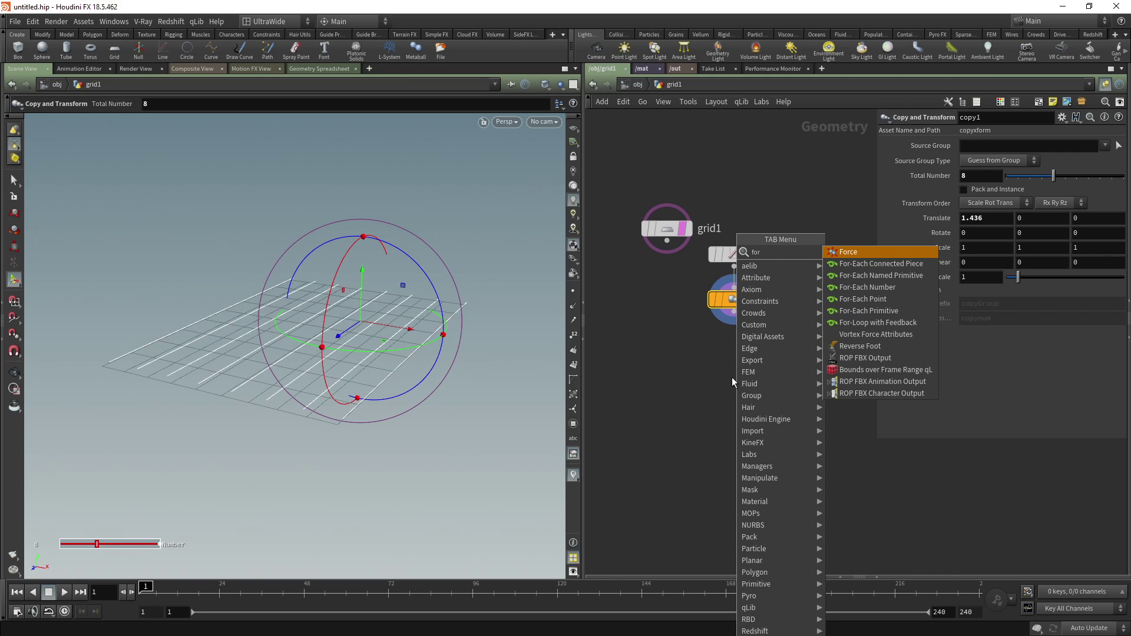
{"action": "left_click", "coordinate": [889, 312]}
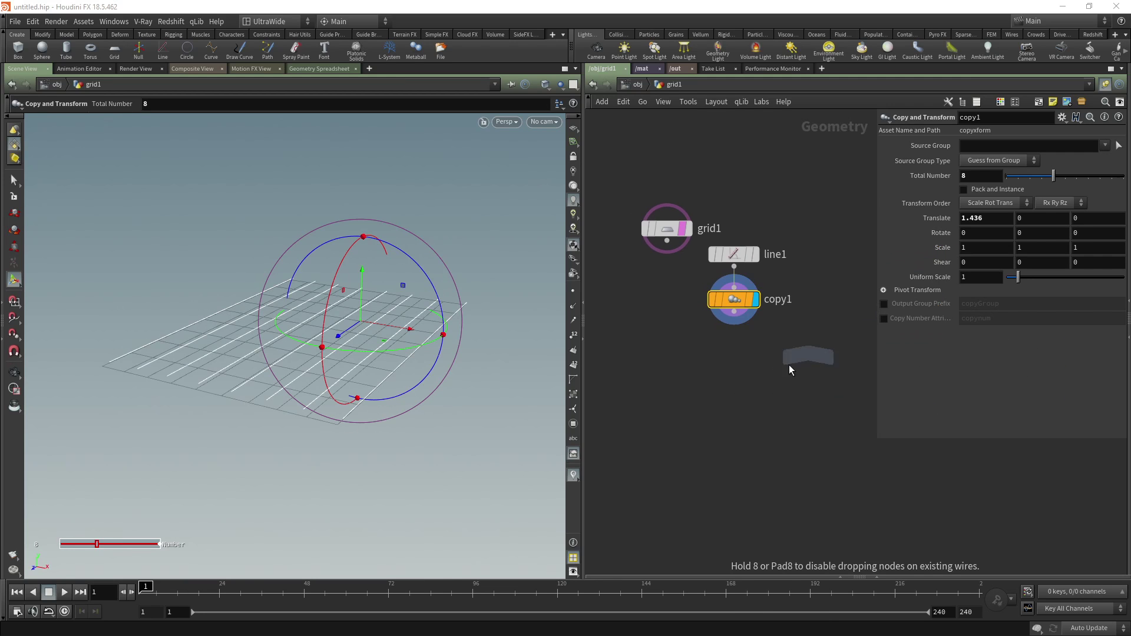
{"action": "left_click", "coordinate": [726, 363]}
{"action": "left_click", "coordinate": [733, 311]}
{"action": "left_click", "coordinate": [726, 351]}
{"action": "left_click", "coordinate": [728, 459]}
{"action": "left_click_drag", "start_coordinate": [728, 460], "coordinate": [728, 486]}
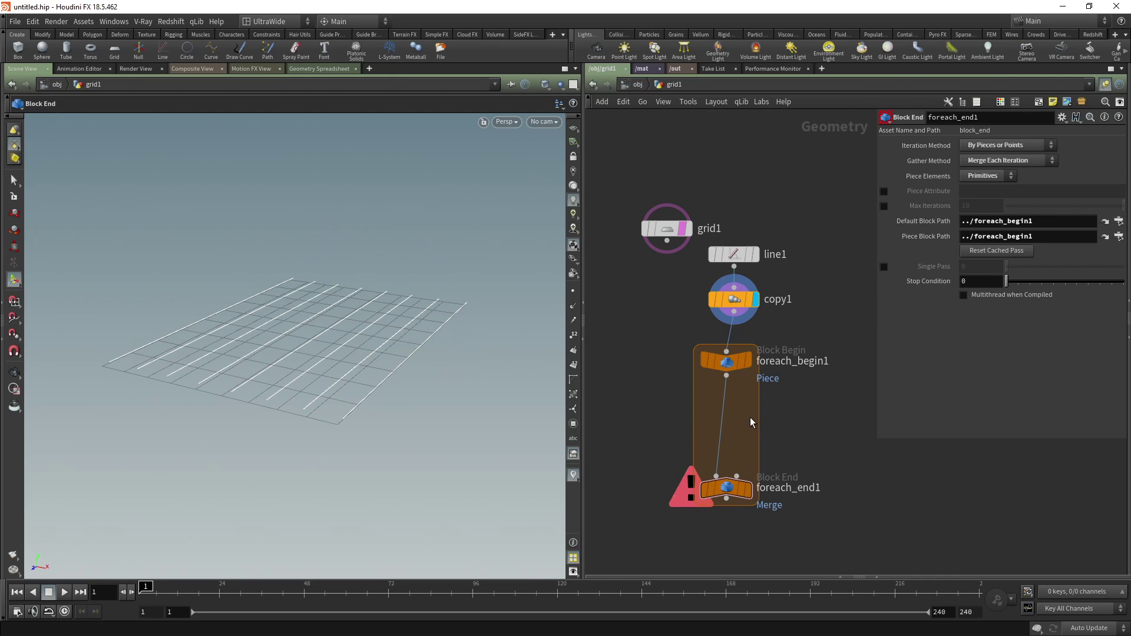
Insert a Transform node inside the loop between foreach_begin1 and foreach_end1
{"action": "key", "text": "Tab"}
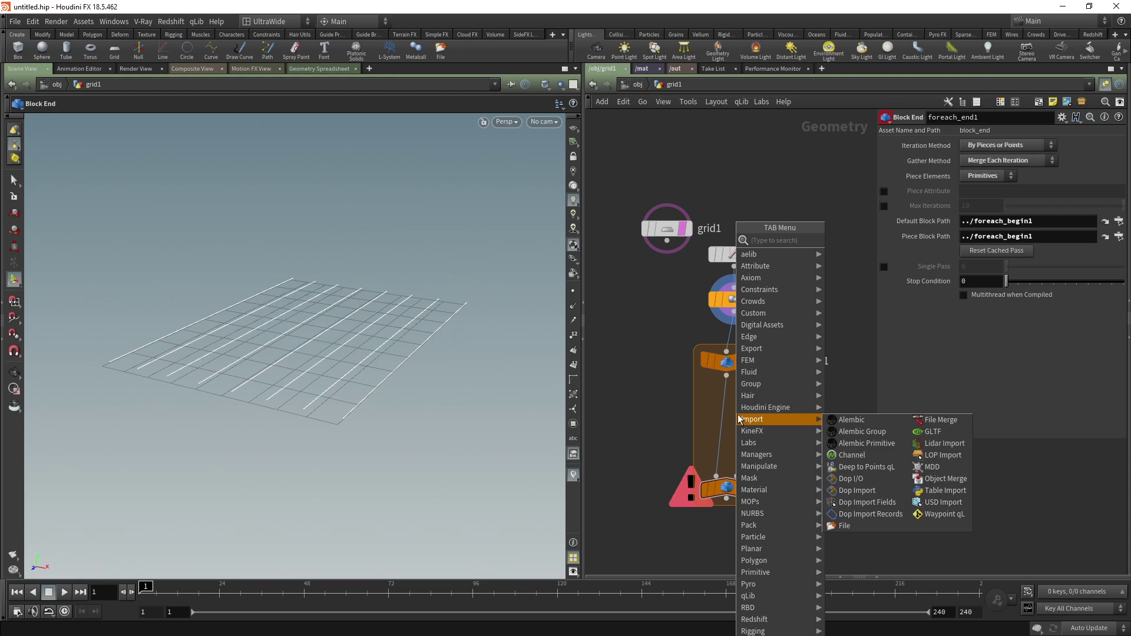
{"action": "type", "text": "tra"}
{"action": "left_click", "coordinate": [855, 263]}
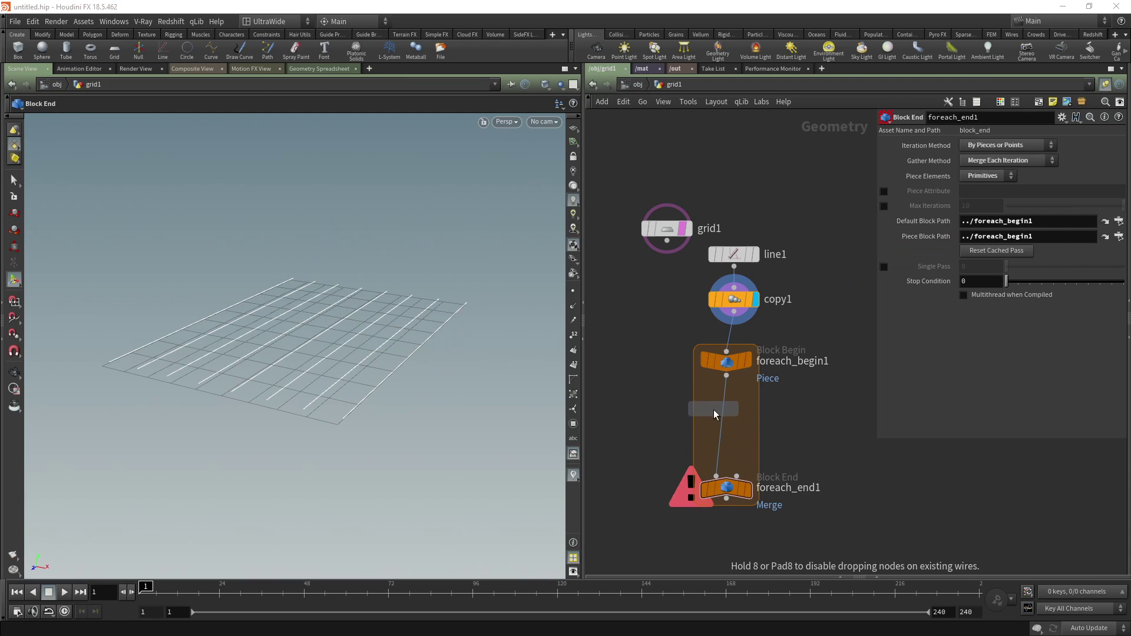
{"action": "left_click", "coordinate": [727, 423]}
{"action": "left_click_drag", "start_coordinate": [430, 361], "coordinate": [379, 392]}
{"action": "key", "text": "Return"}
{"action": "mouse_move", "coordinate": [747, 433]}
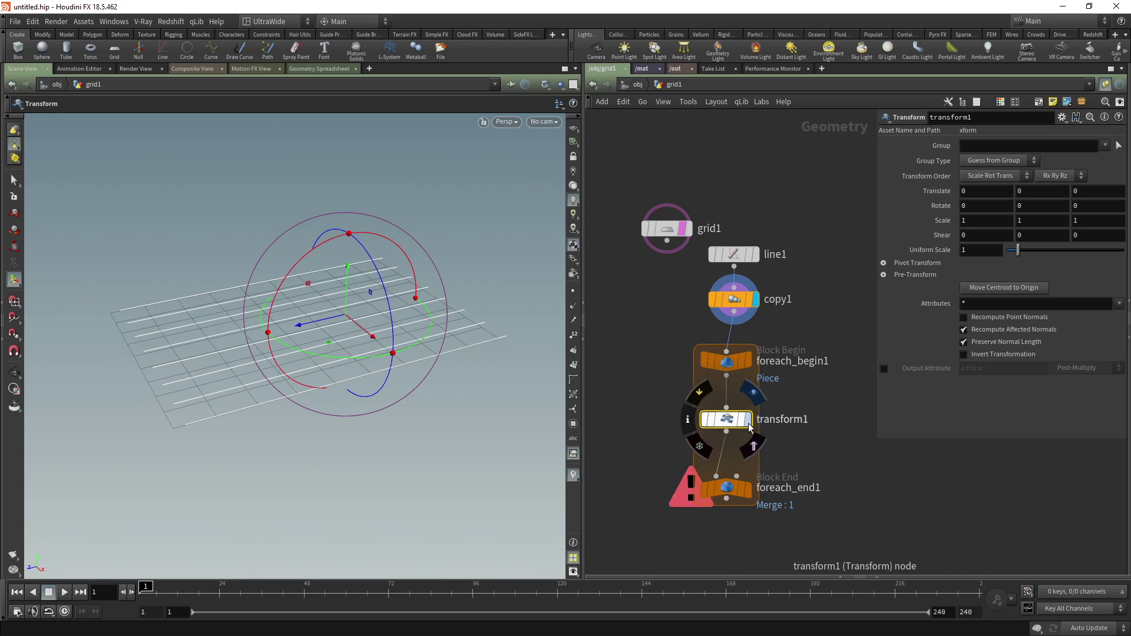
Set the Z pivot translate of transform1 to $ZMIN
{"action": "left_click_drag", "start_coordinate": [307, 359], "coordinate": [459, 303], "text": "alt"}
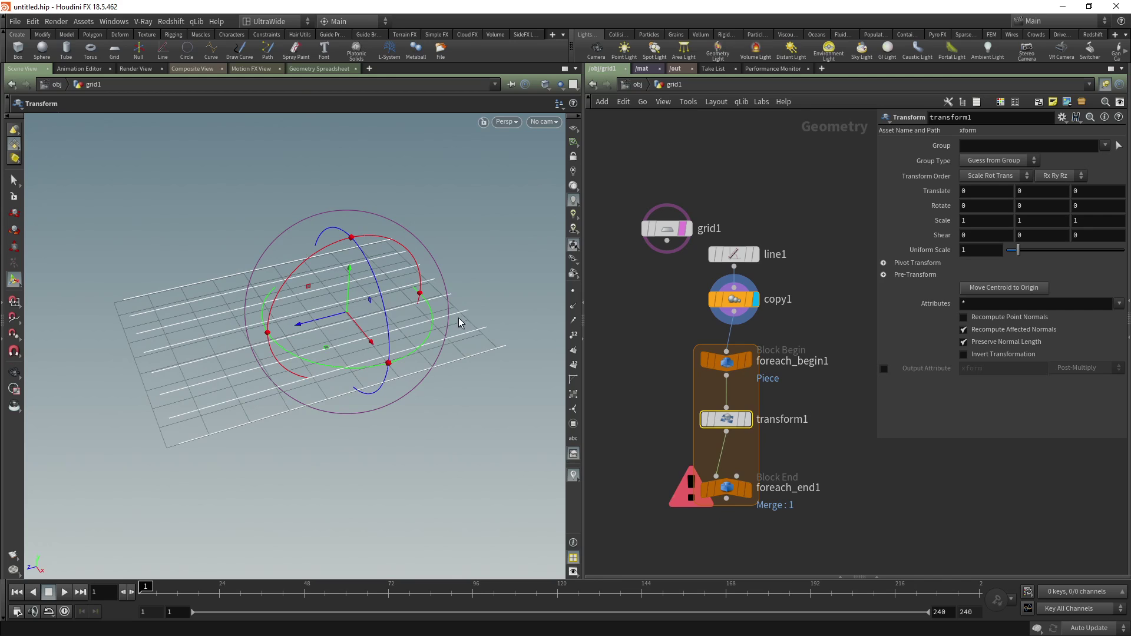
{"action": "left_click", "coordinate": [882, 263]}
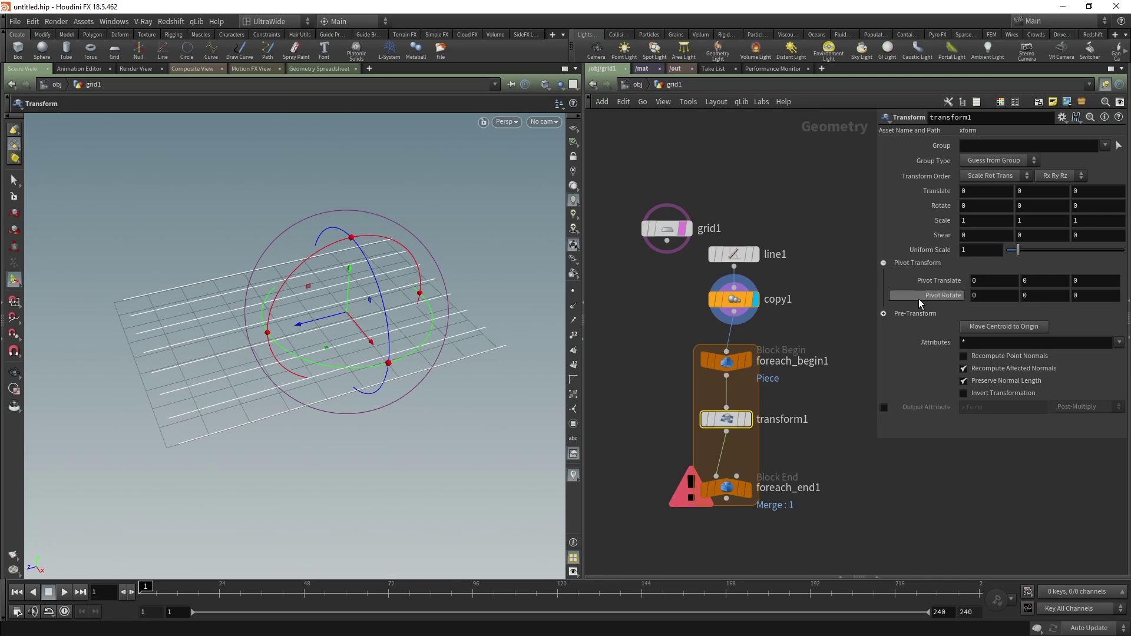
{"action": "mouse_move", "coordinate": [39, 575]}
{"action": "left_mouse_down", "text": "alt"}
{"action": "mouse_move", "coordinate": [63, 564]}
{"action": "mouse_move", "coordinate": [34, 580]}
{"action": "left_mouse_up", "text": "alt"}
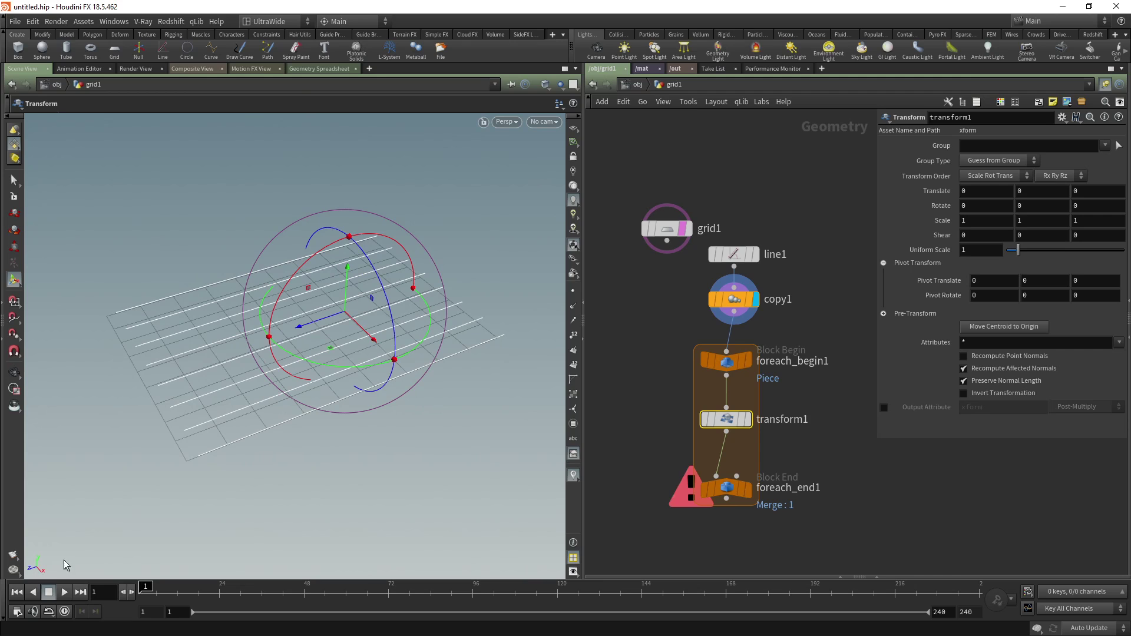
{"action": "left_click", "coordinate": [1080, 282]}
{"action": "type", "text": "$"}
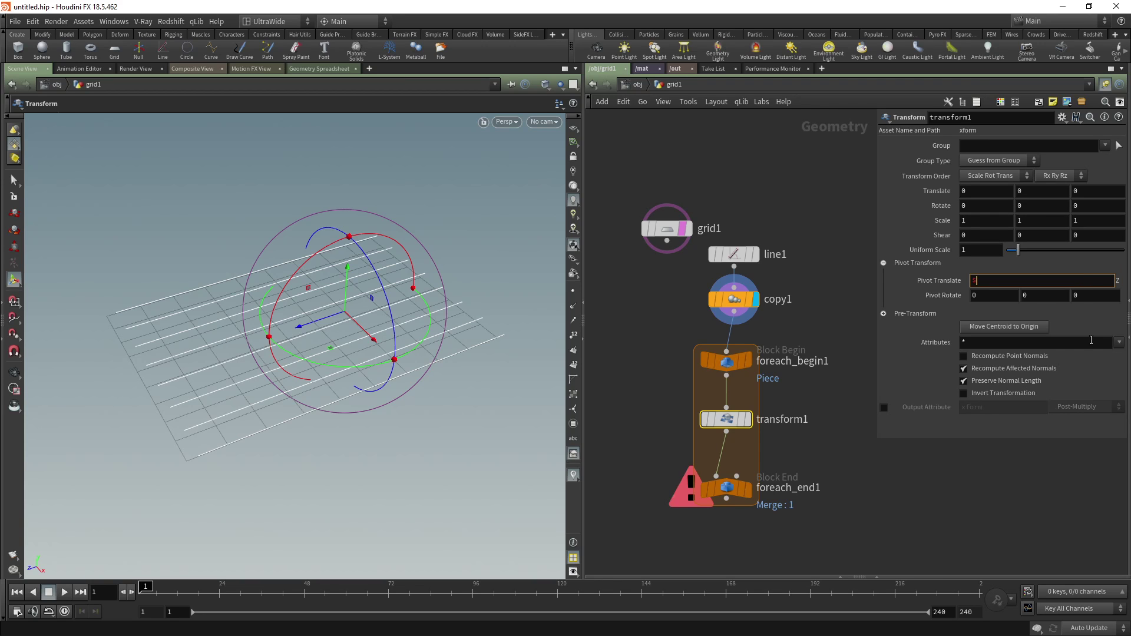
{"action": "type", "text": "ZMIN"}
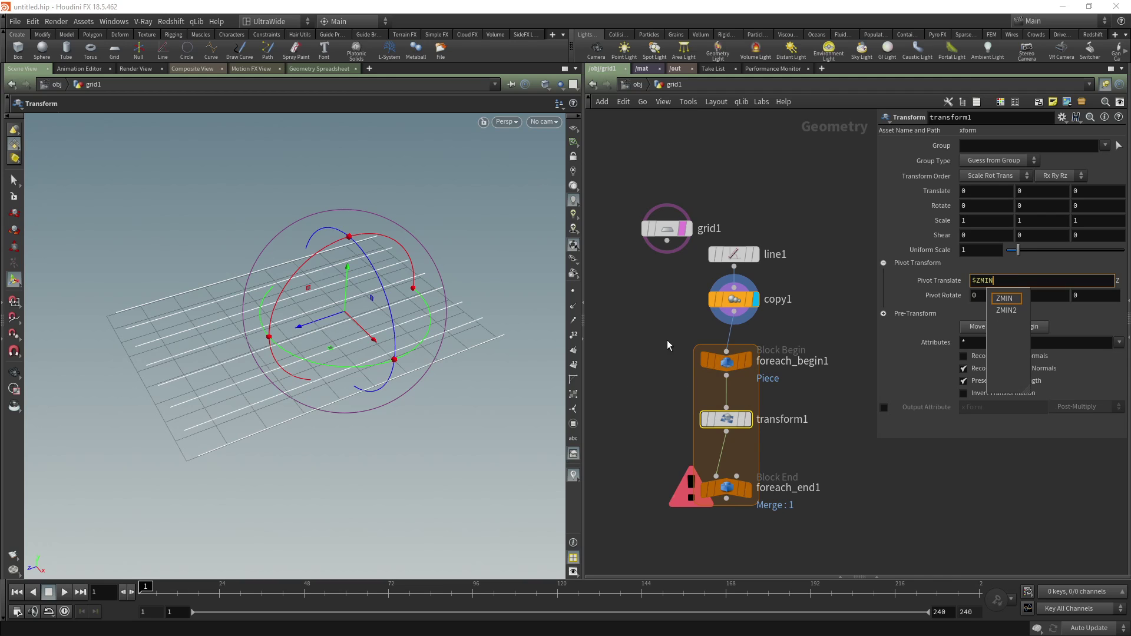
{"action": "key", "text": "Return"}
{"action": "key", "text": "Escape"}
{"action": "left_click_drag", "start_coordinate": [425, 285], "coordinate": [495, 262]}
{"action": "key", "text": "Return"}
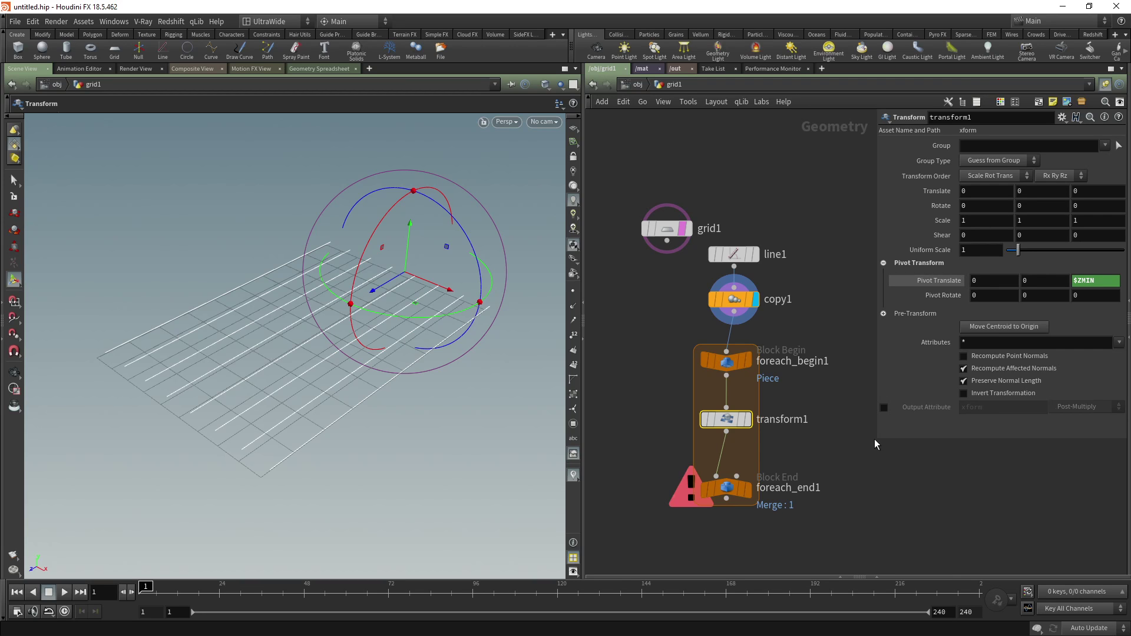
Enlarge the parameter pane and try a Y rotation of 11 on transform1
{"action": "left_click_drag", "start_coordinate": [877, 436], "coordinate": [829, 474]}
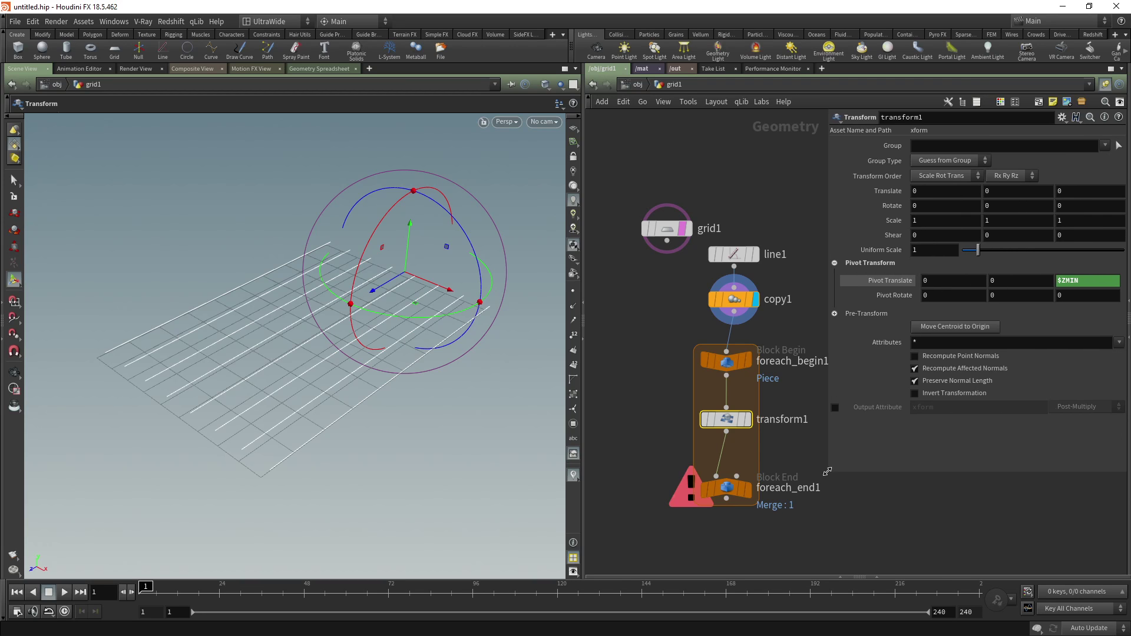
{"action": "middle_click_drag", "start_coordinate": [994, 204], "coordinate": [1072, 189]}
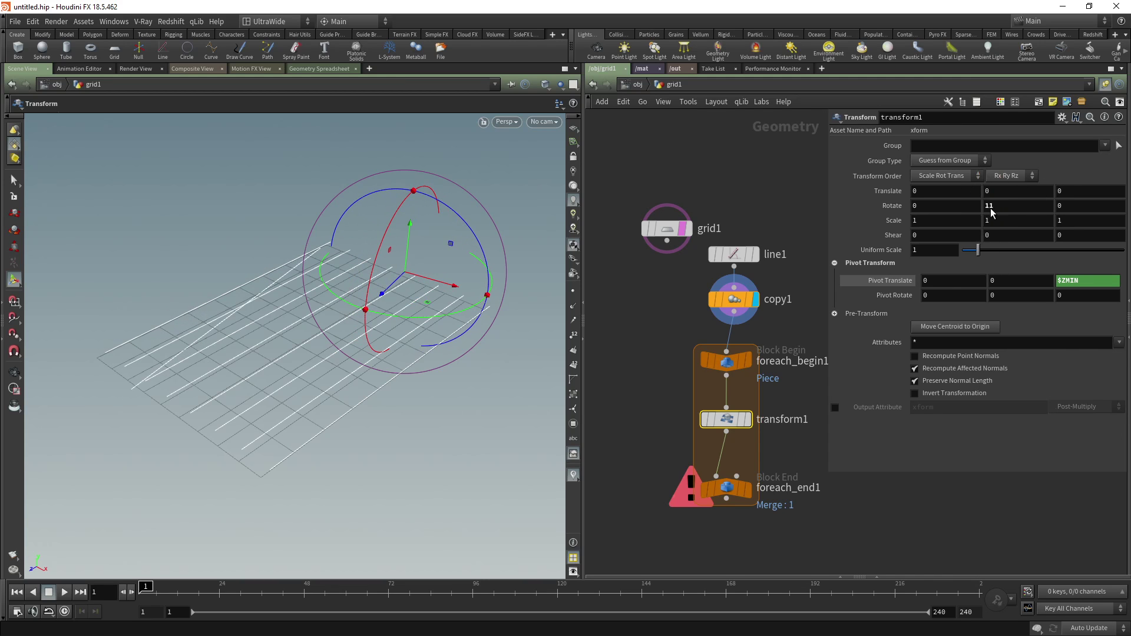
Display the output of foreach_end1, try a Y rotation on transform1 to preview all lines rotating, and undo it
{"action": "left_click", "coordinate": [746, 489]}
{"action": "left_click", "coordinate": [726, 487]}
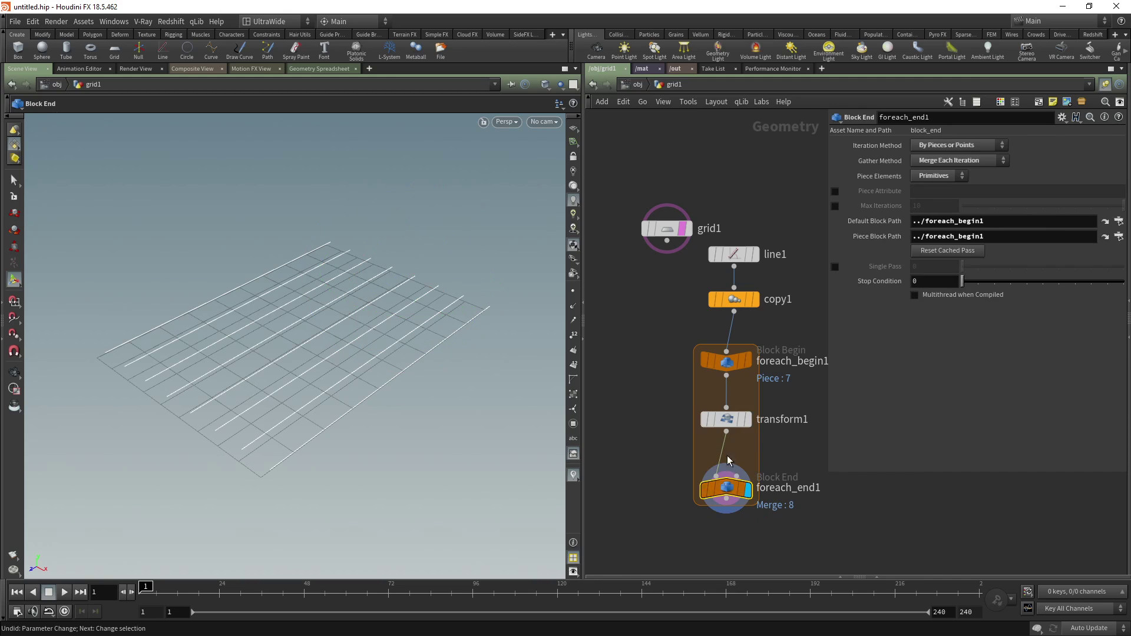
{"action": "left_click", "coordinate": [726, 419]}
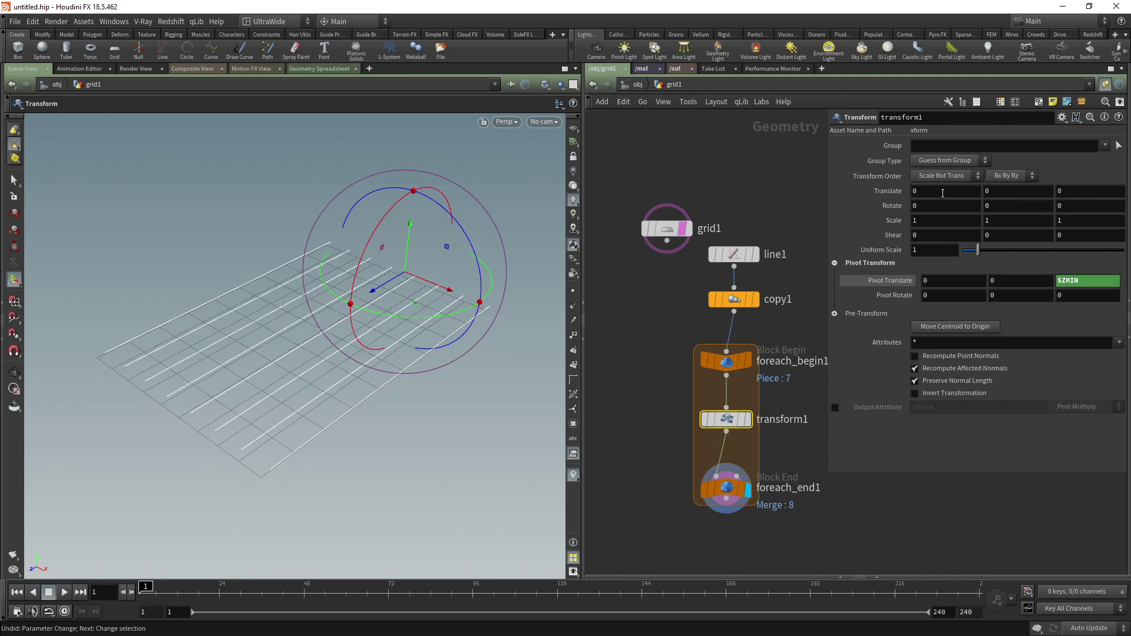
{"action": "middle_click_drag", "start_coordinate": [986, 205], "coordinate": [1054, 187]}
{"action": "key", "text": "ctrl+z"}
Begin the Y rotation expression of transform1 with fit01(rand())
{"action": "left_click", "coordinate": [1001, 205]}
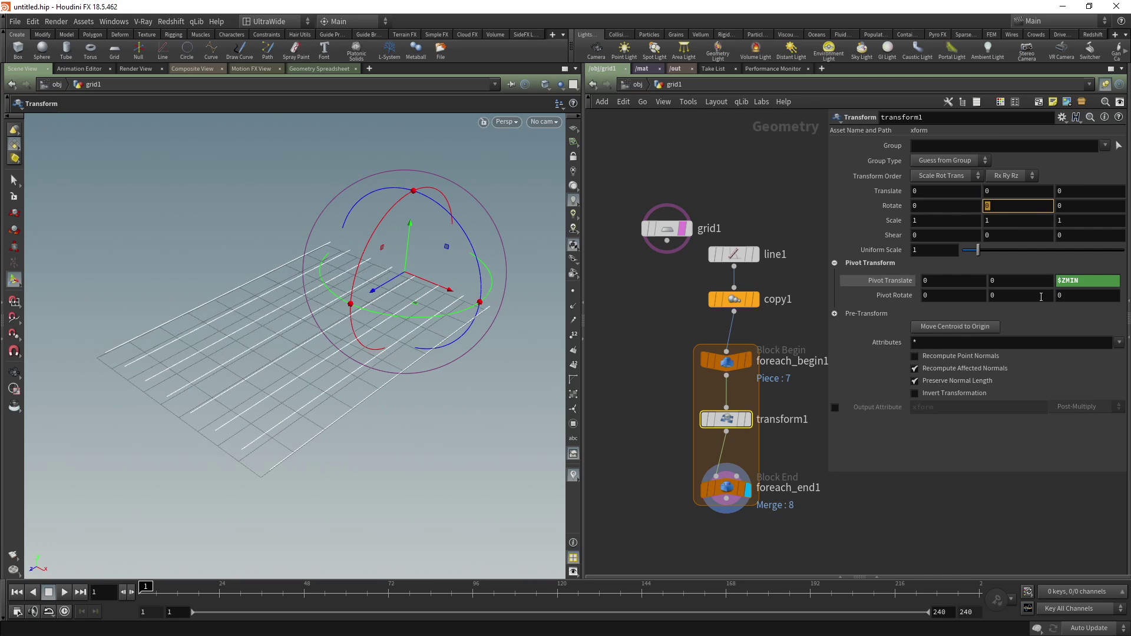
{"action": "type", "text": "f"}
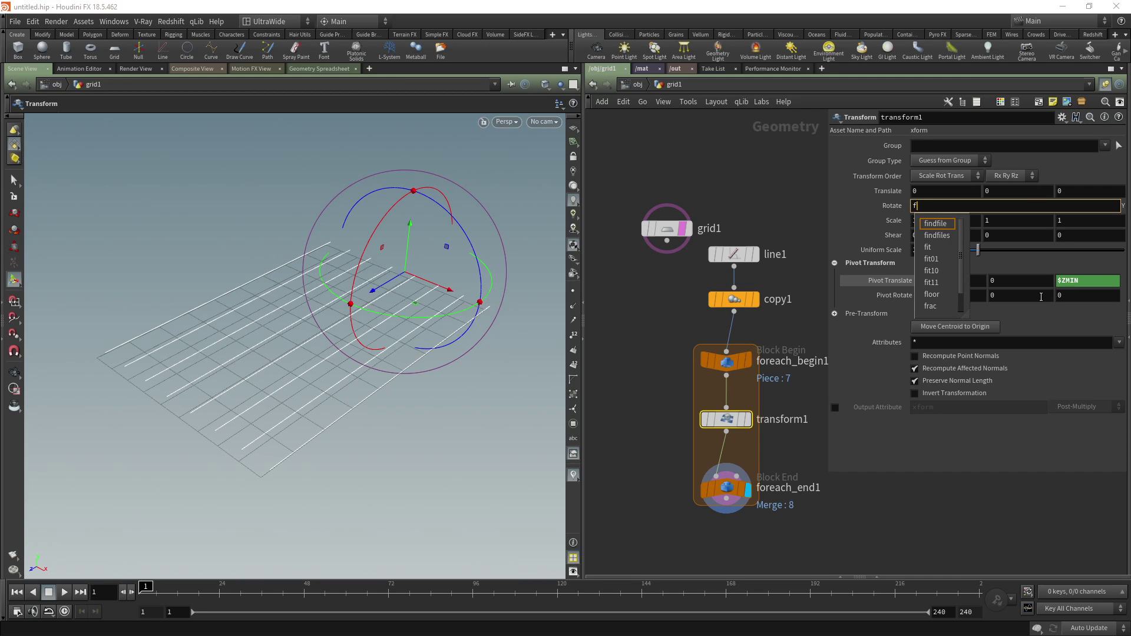
{"action": "type", "text": "it"}
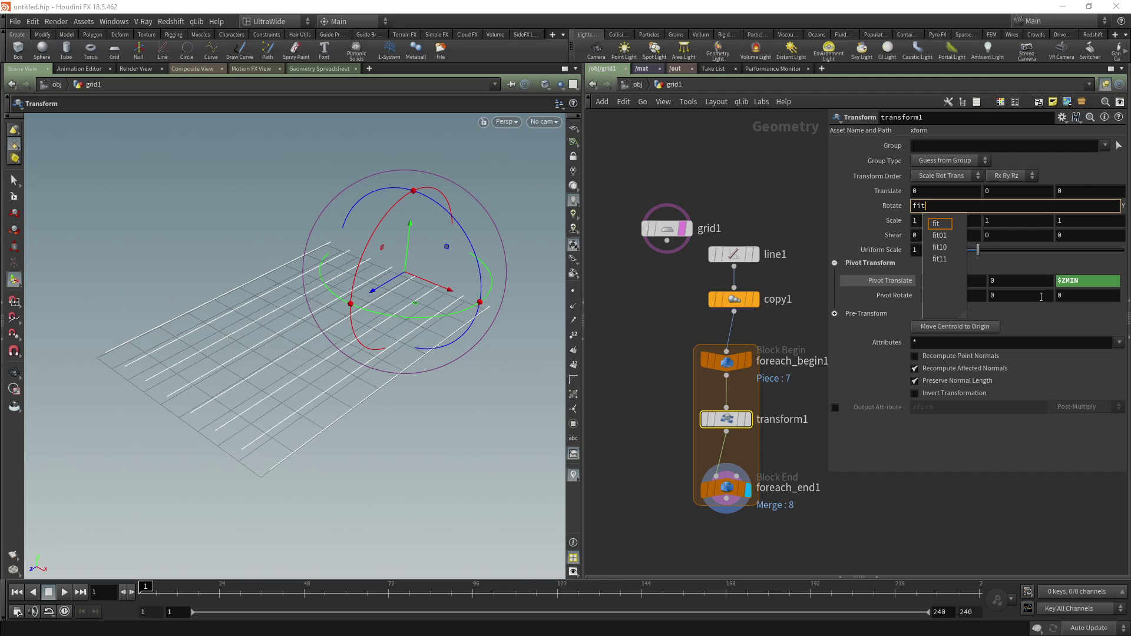
{"action": "type", "text": "01("}
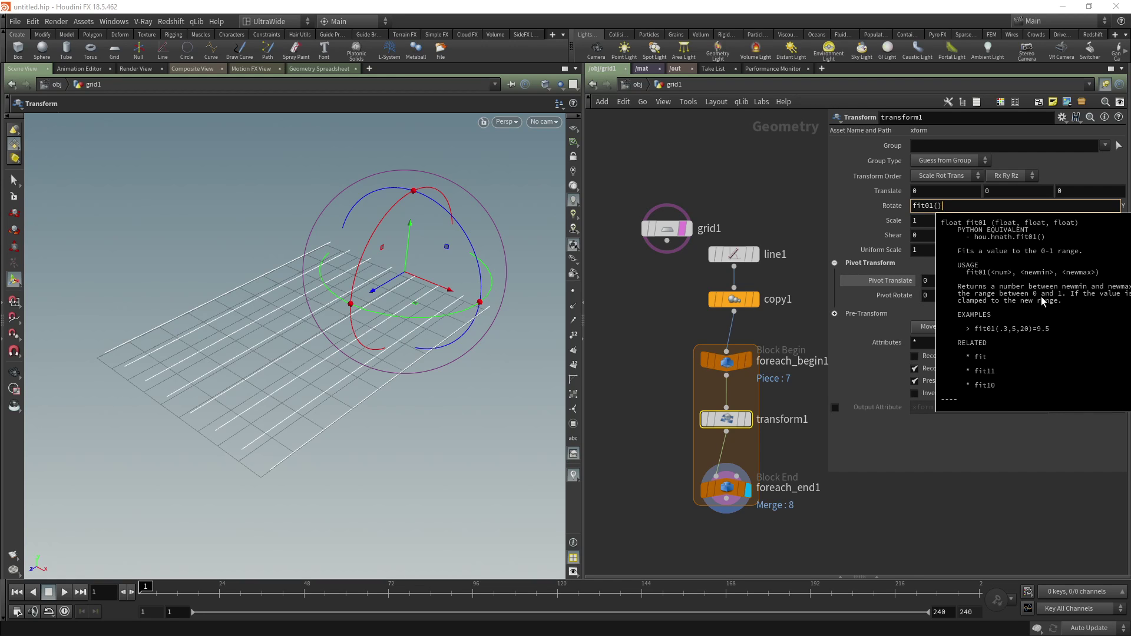
{"action": "type", "text": ")"}
{"action": "type", "text": "rand"}
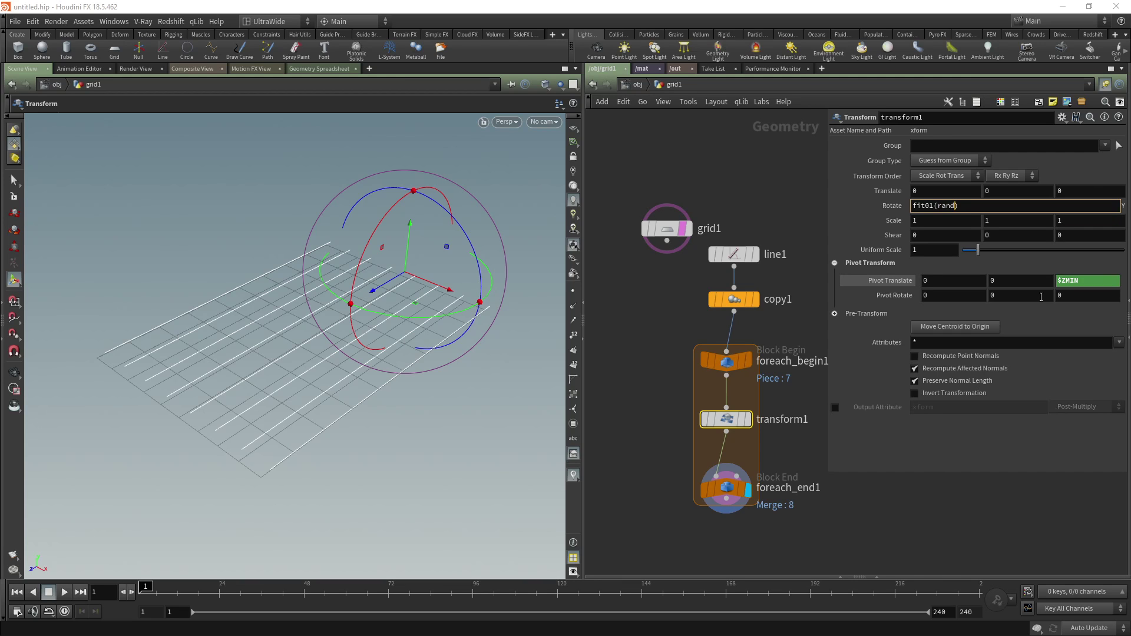
{"action": "type", "text": "()"}
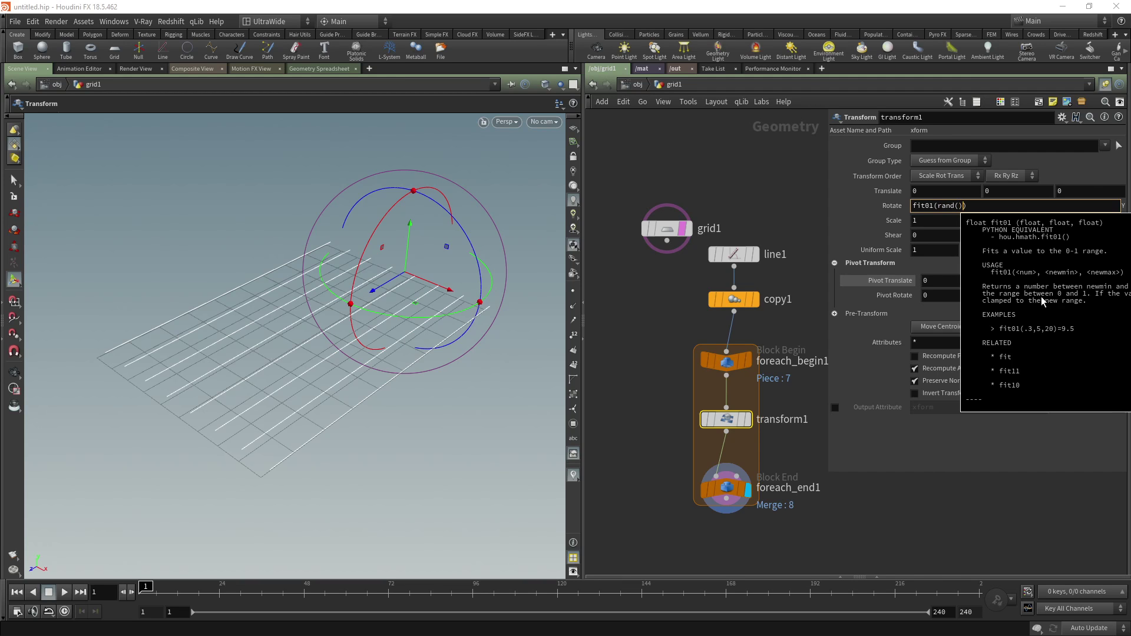
{"action": "key", "text": "Left"}
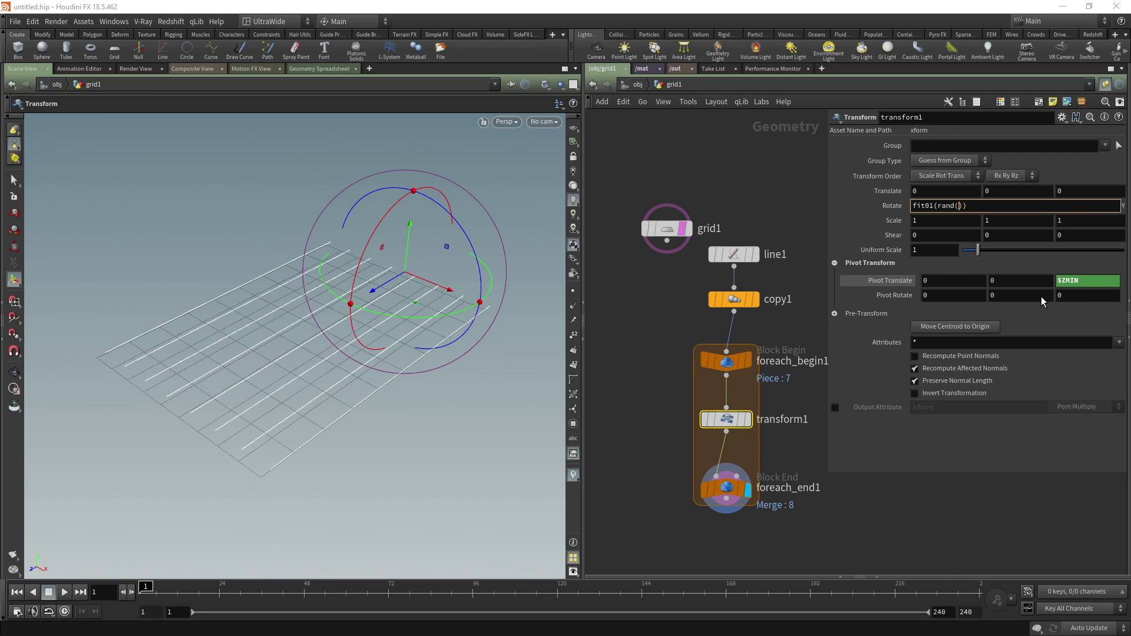
{"action": "type", "text": "@pri"}
{"action": "type", "text": "mnum"}
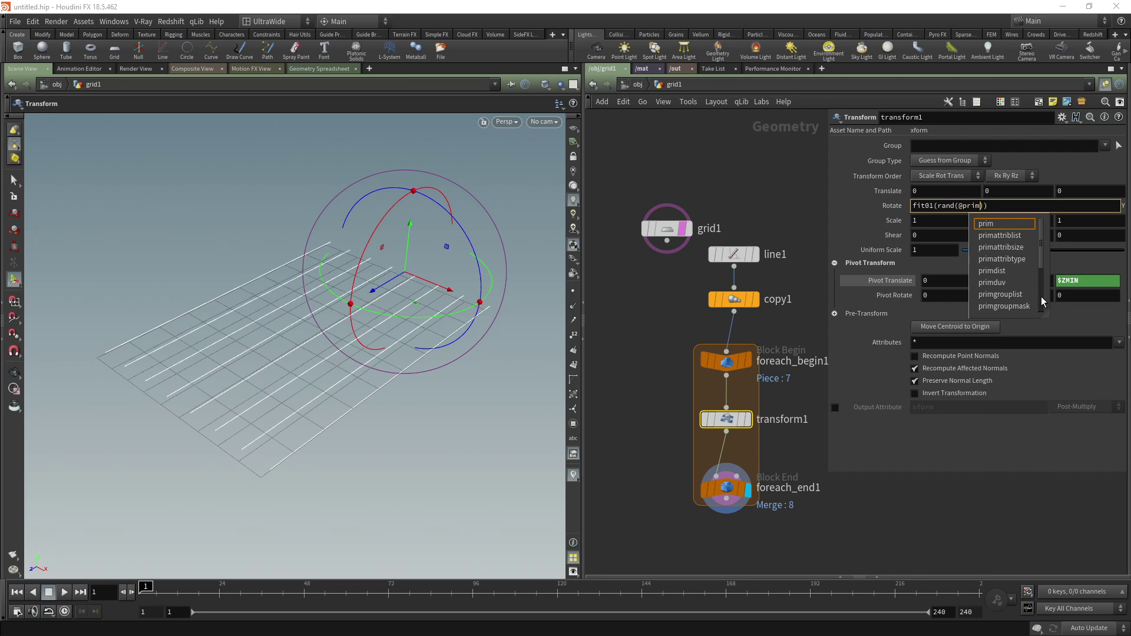
{"action": "key", "text": "BackSpace"}
{"action": "key", "text": "BackSpace"}
{"action": "key", "text": "BackSpace"}
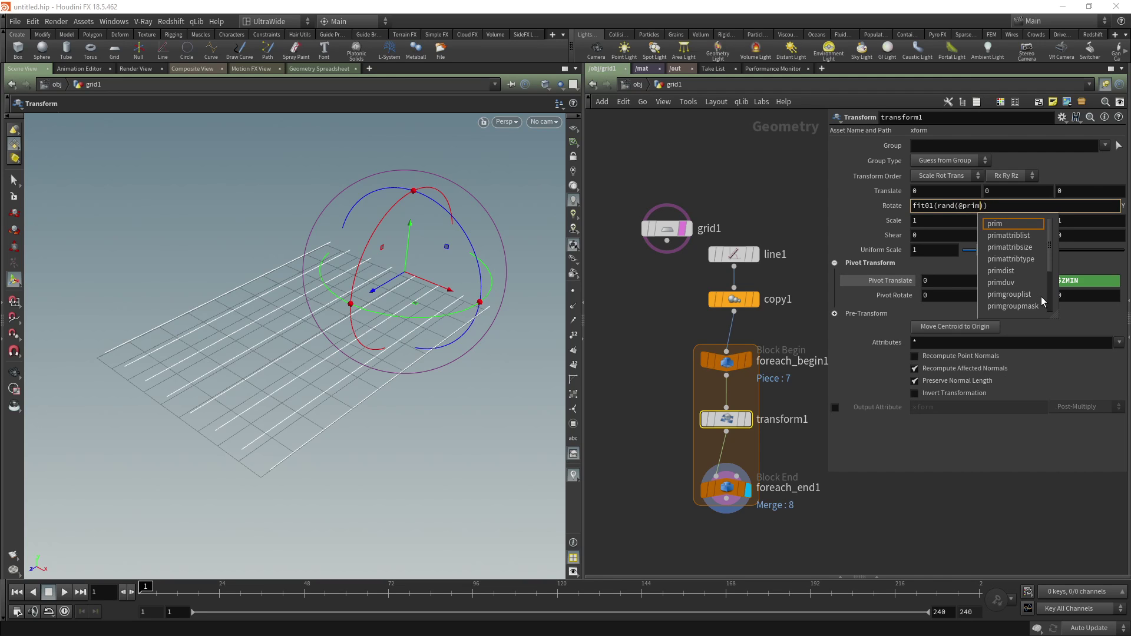
{"action": "type", "text": "num"}
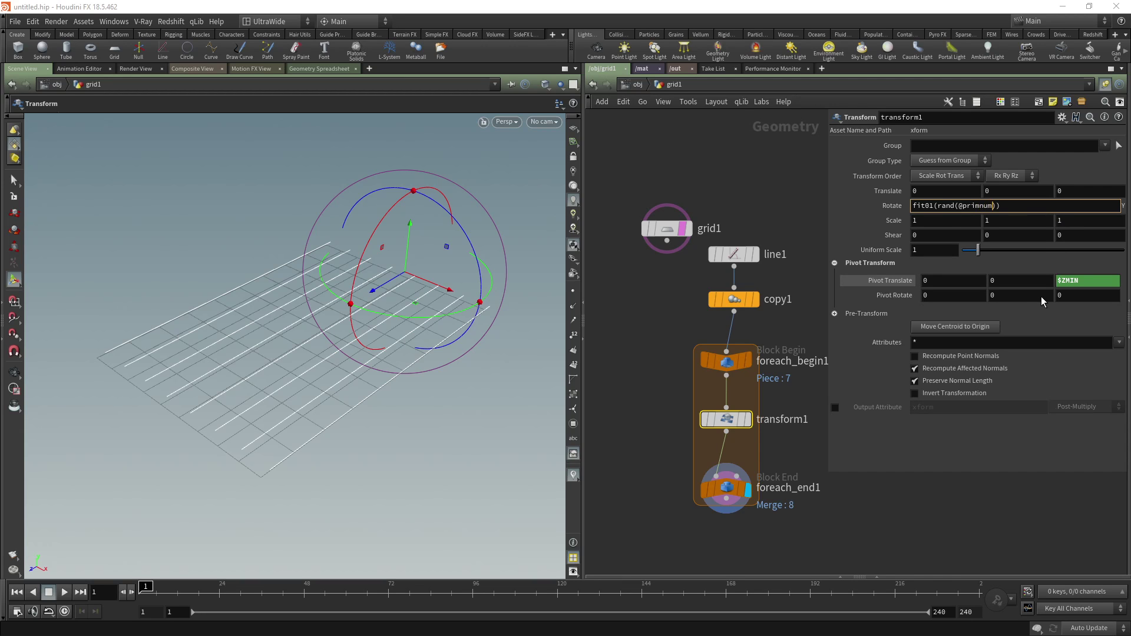
{"action": "type", "text": ")),"}
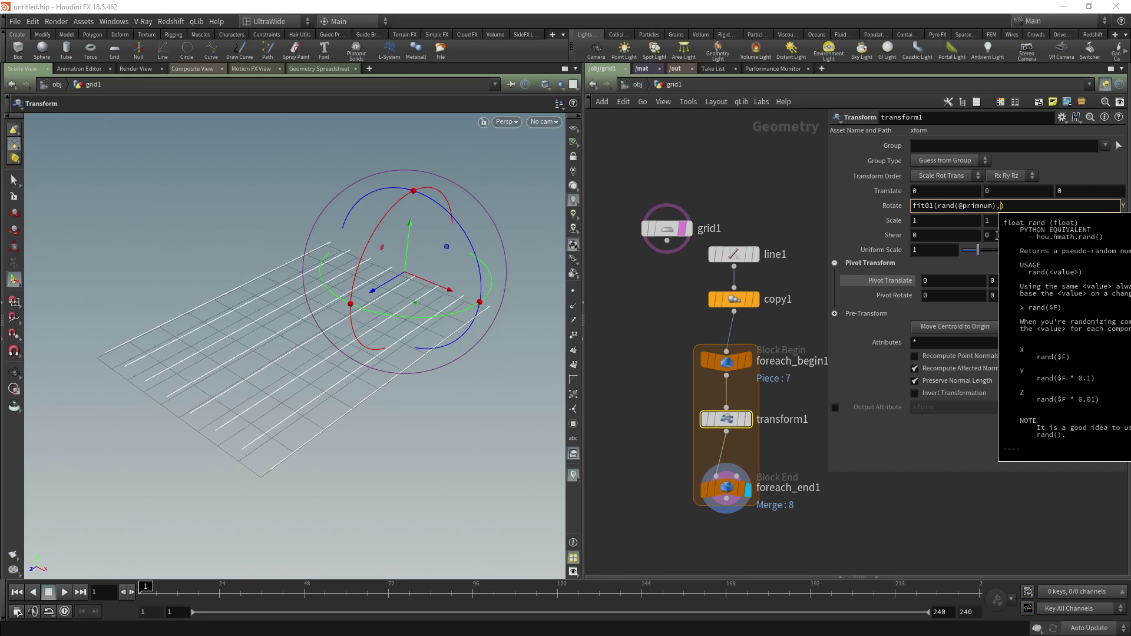
Add two empty ch() calls as the range arguments of fit01 in transform1's Y rotation expression
{"action": "type", "text": "ch()"}
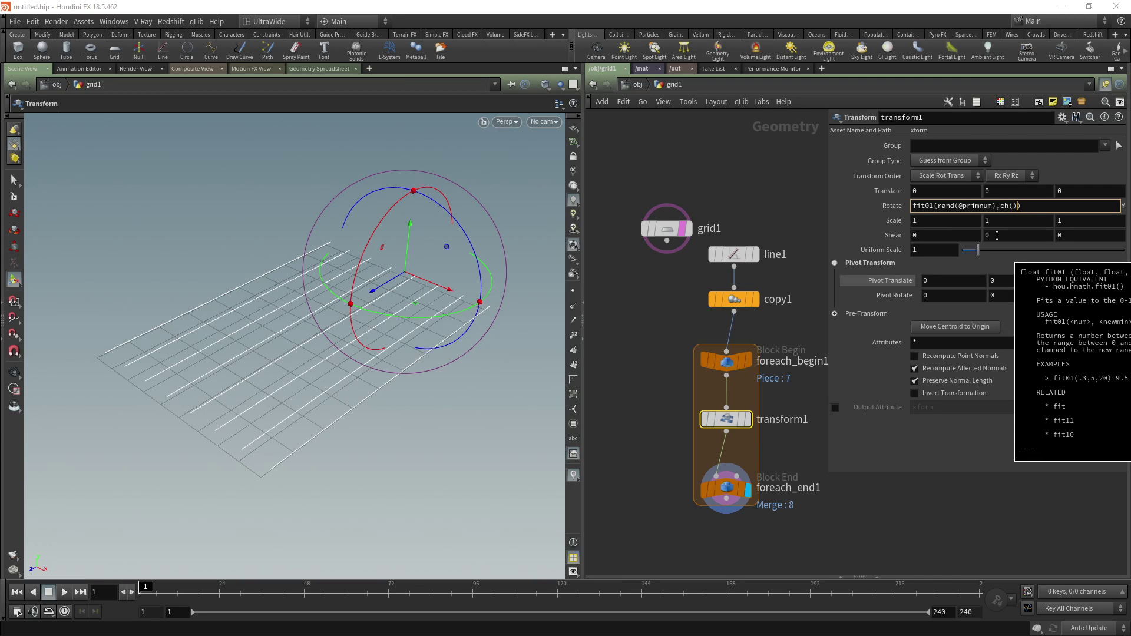
{"action": "type", "text": ",ch"}
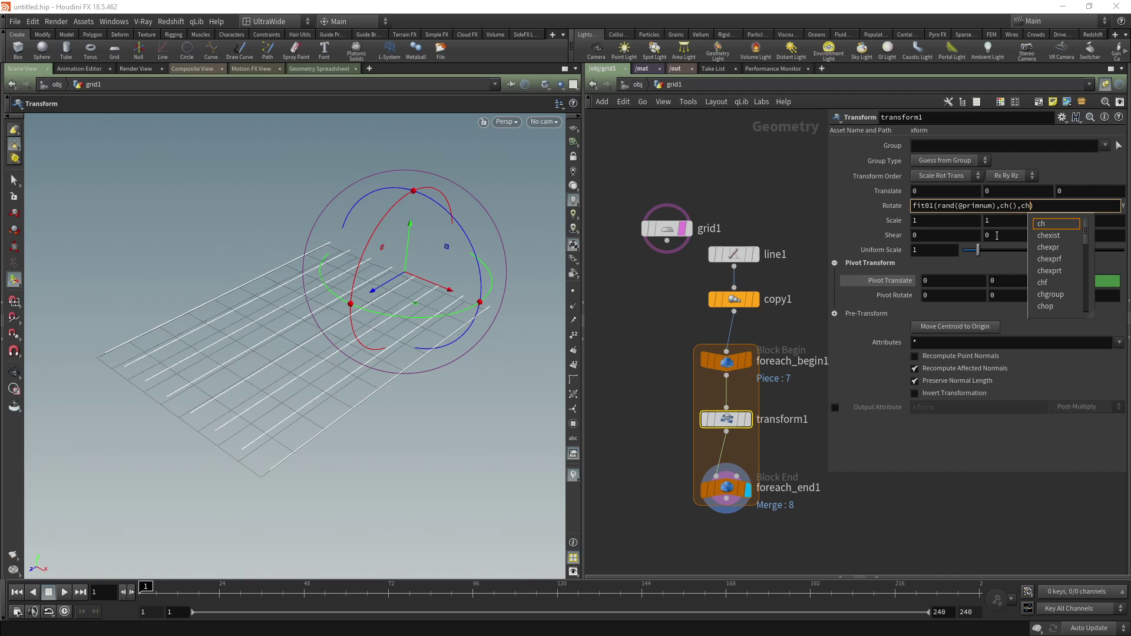
{"action": "type", "text": "()"}
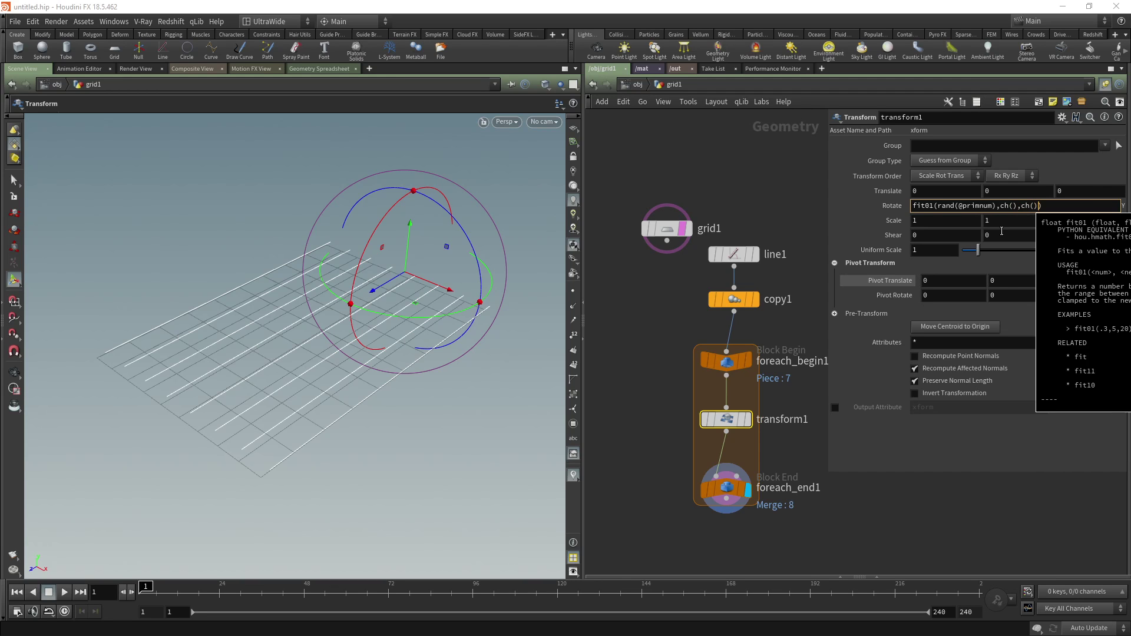
Fill the two ch() calls with "min" and max, and commit the Y rotation expression
{"action": "left_click", "coordinate": [1012, 205]}
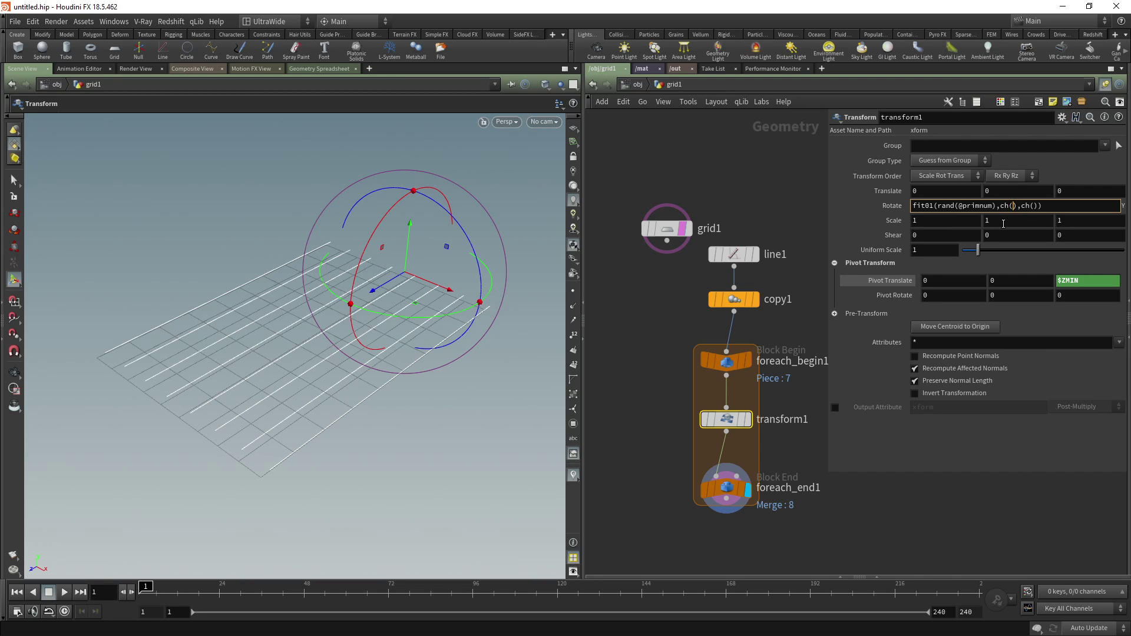
{"action": "type", "text": "\"\""}
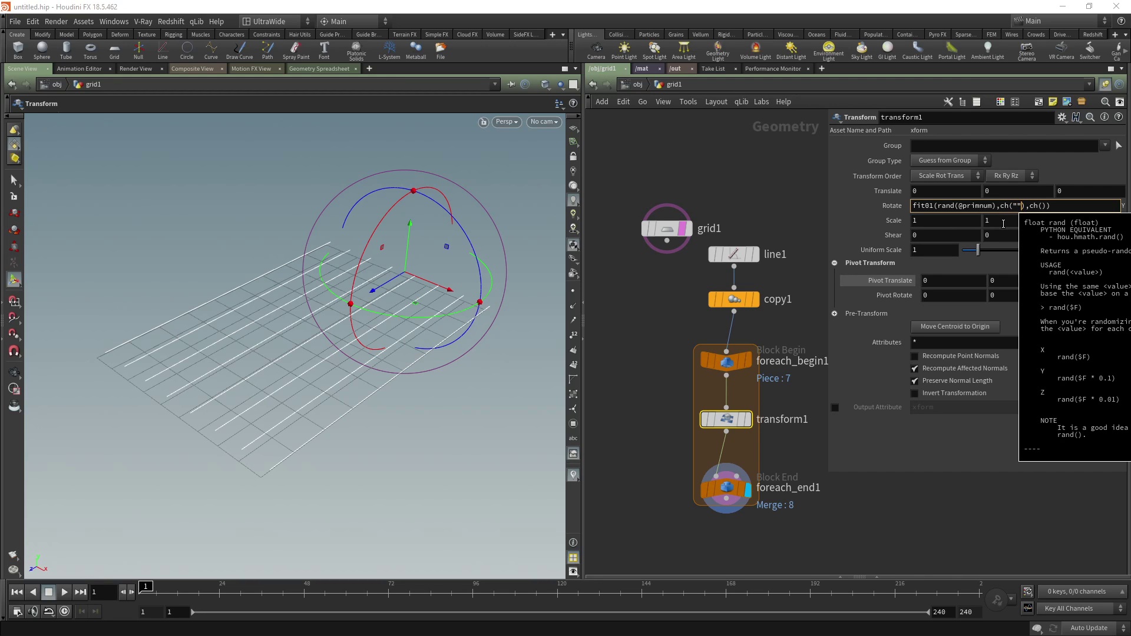
{"action": "key", "text": "Left"}
{"action": "type", "text": "min"}
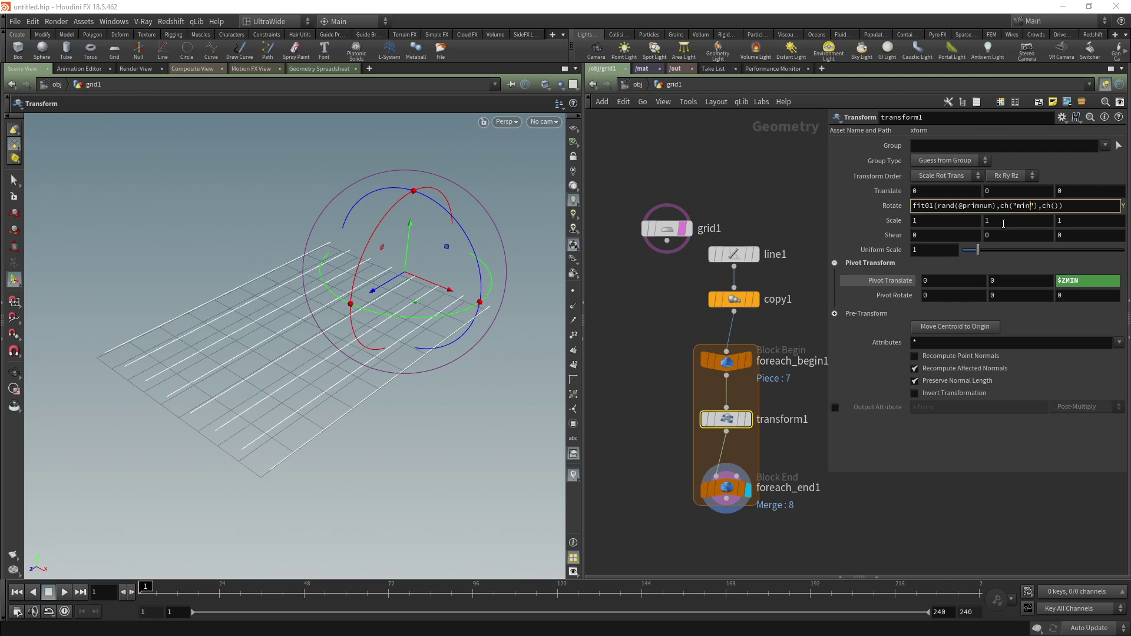
{"action": "left_click", "coordinate": [1054, 205]}
{"action": "type", "text": "max"}
{"action": "key", "text": "Return"}
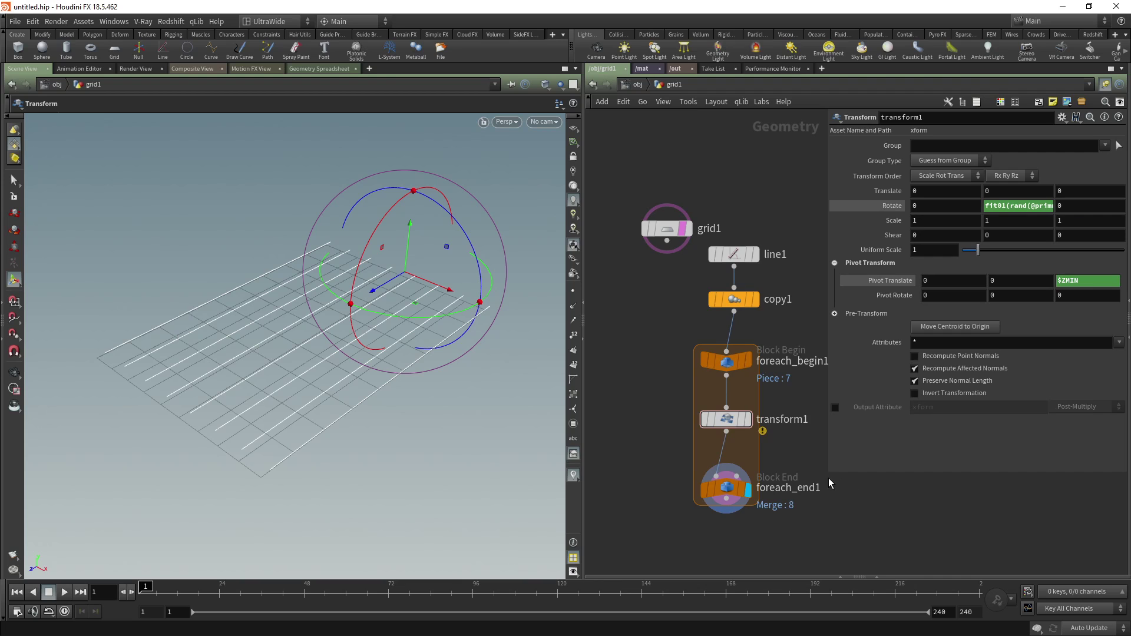
Widen the parameter pane to review the Y rotation expression and examine the warnings on transform1
{"action": "left_click_drag", "start_coordinate": [826, 471], "coordinate": [660, 533]}
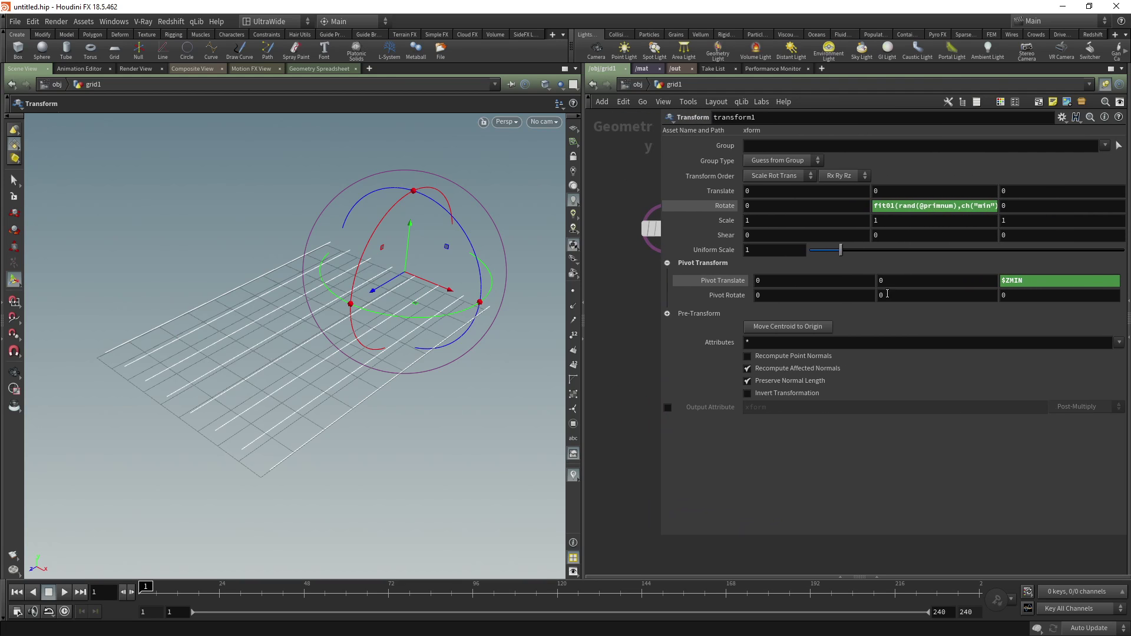
{"action": "left_click", "coordinate": [995, 206]}
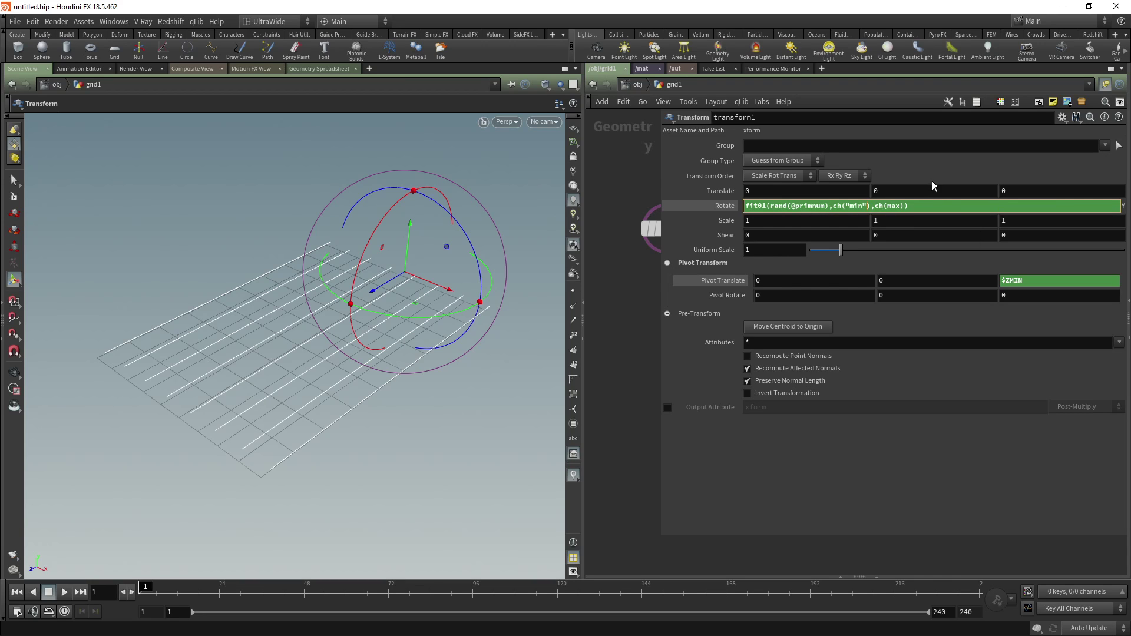
{"action": "left_click", "coordinate": [897, 212]}
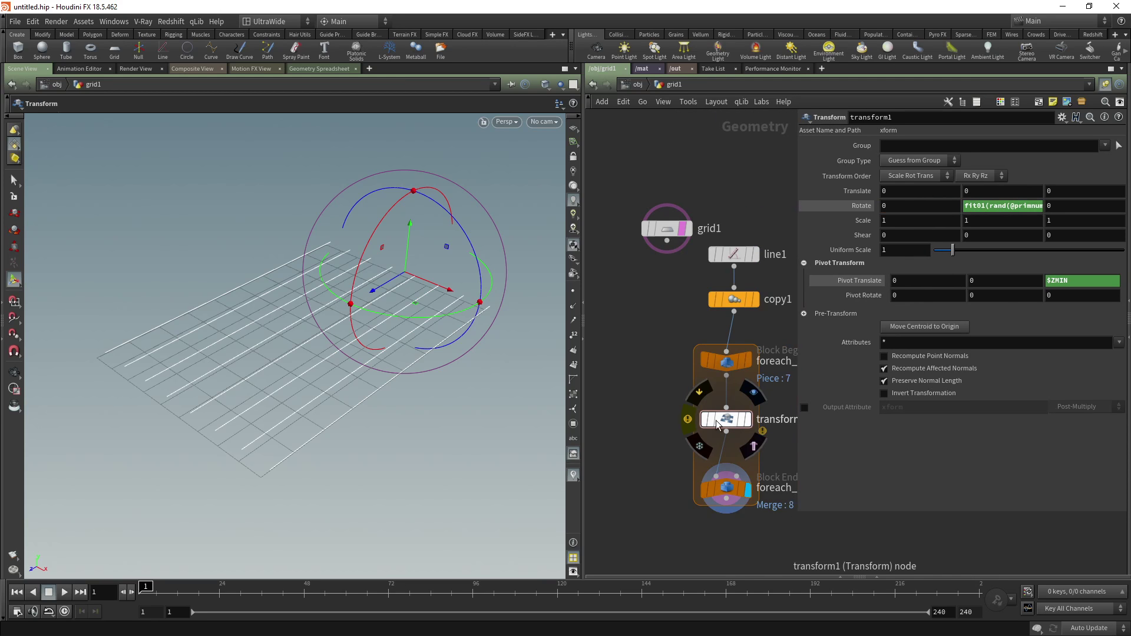
{"action": "left_click", "coordinate": [688, 419]}
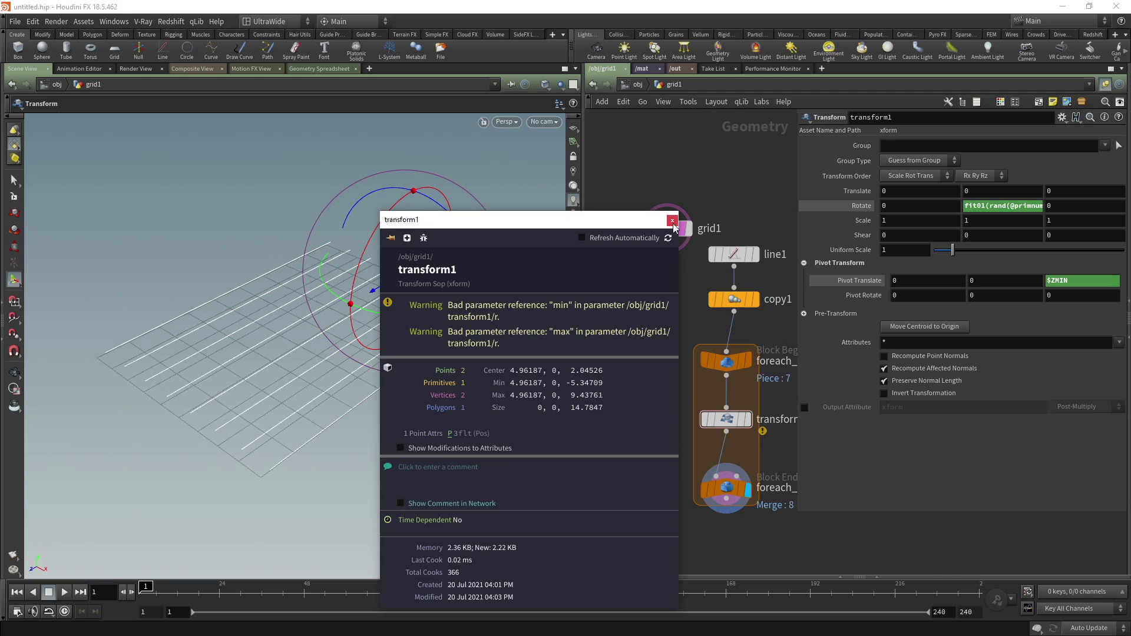
Edit the parameter interface of transform1 and add two Float parameters above Group
{"action": "left_click", "coordinate": [1063, 117]}
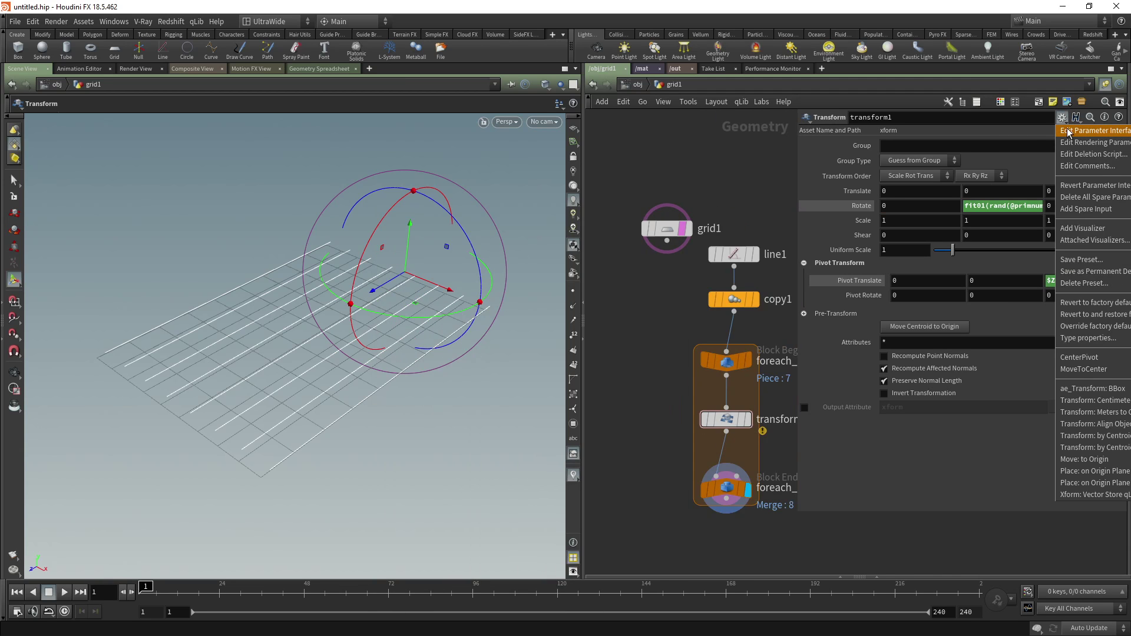
{"action": "left_click", "coordinate": [1074, 138]}
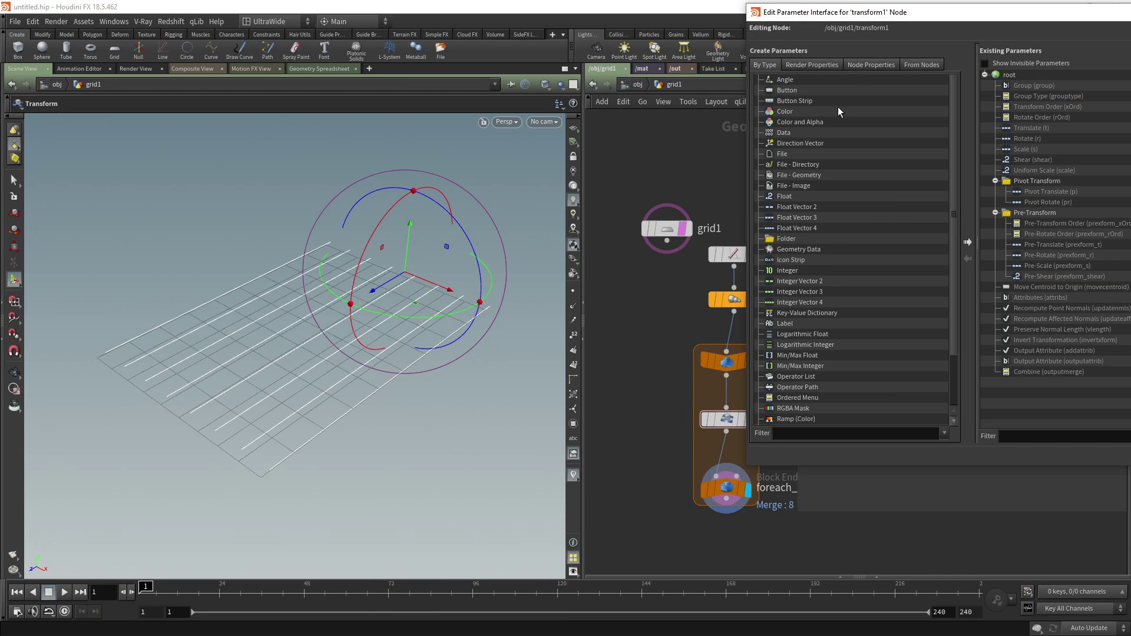
{"action": "left_click_drag", "start_coordinate": [834, 77], "coordinate": [577, 93]}
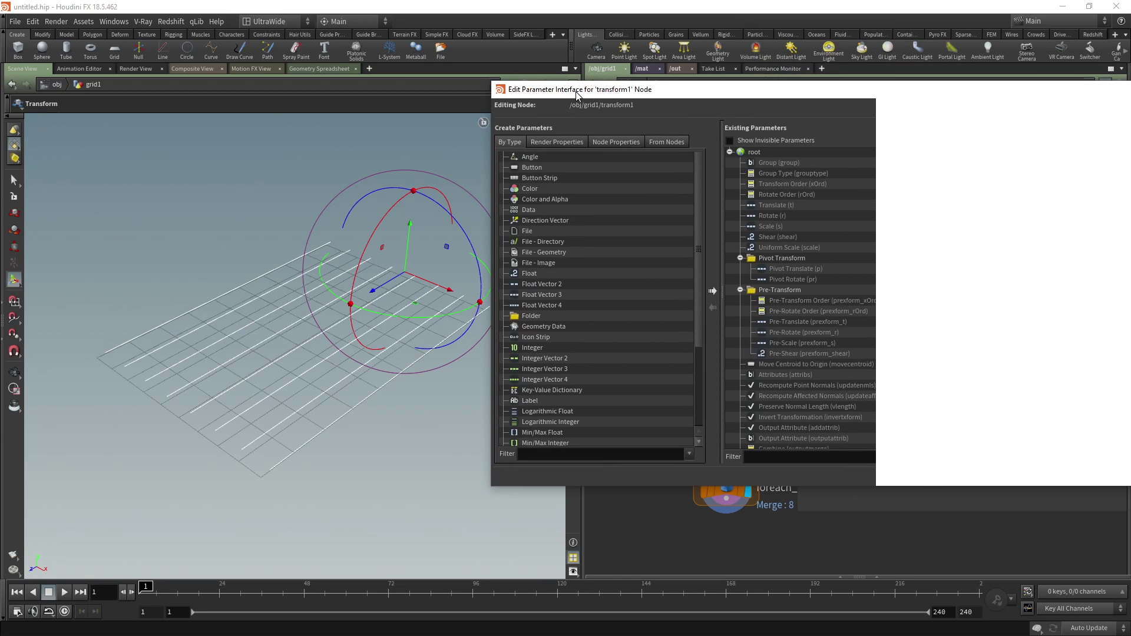
{"action": "left_click_drag", "start_coordinate": [860, 93], "coordinate": [701, 89]}
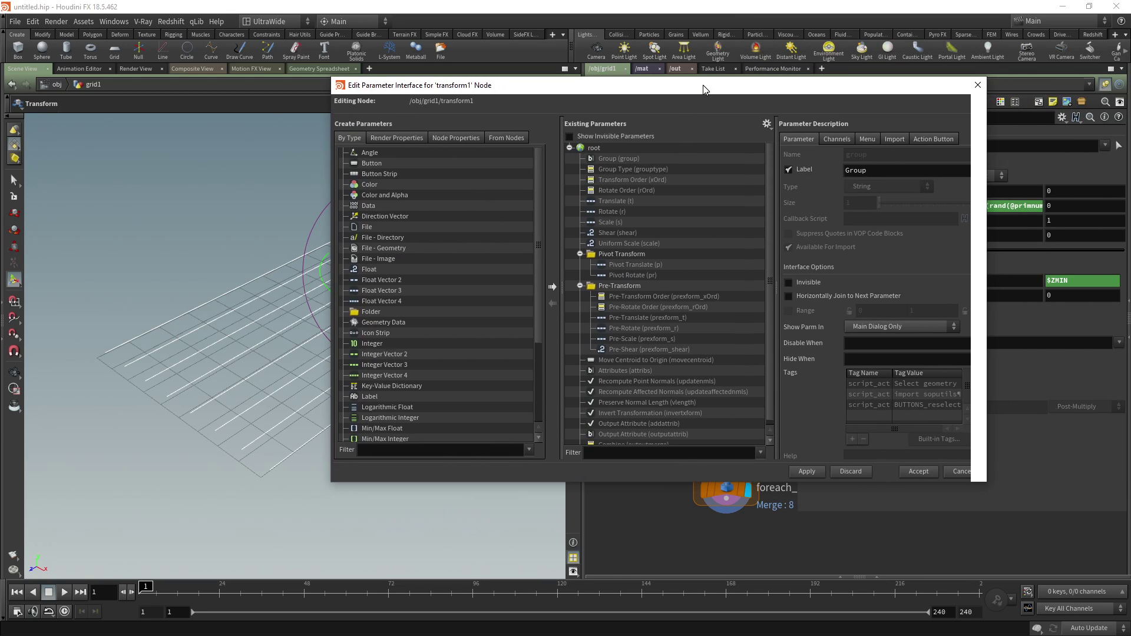
{"action": "left_click_drag", "start_coordinate": [492, 487], "coordinate": [492, 572]}
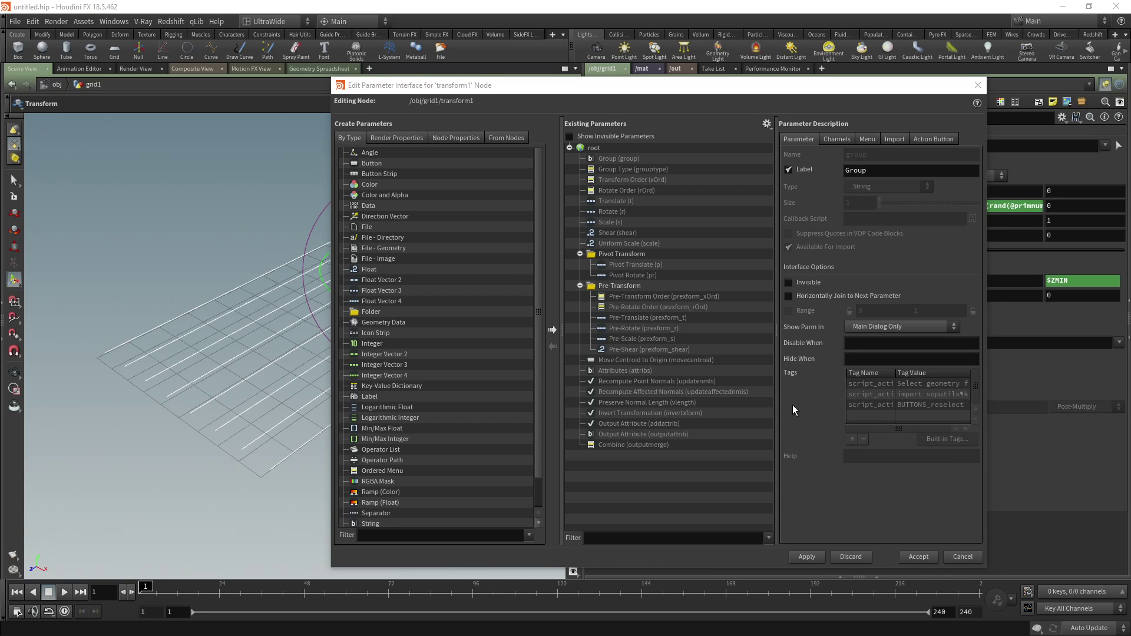
{"action": "left_click_drag", "start_coordinate": [371, 271], "coordinate": [598, 154]}
{"action": "left_click_drag", "start_coordinate": [368, 273], "coordinate": [601, 157]}
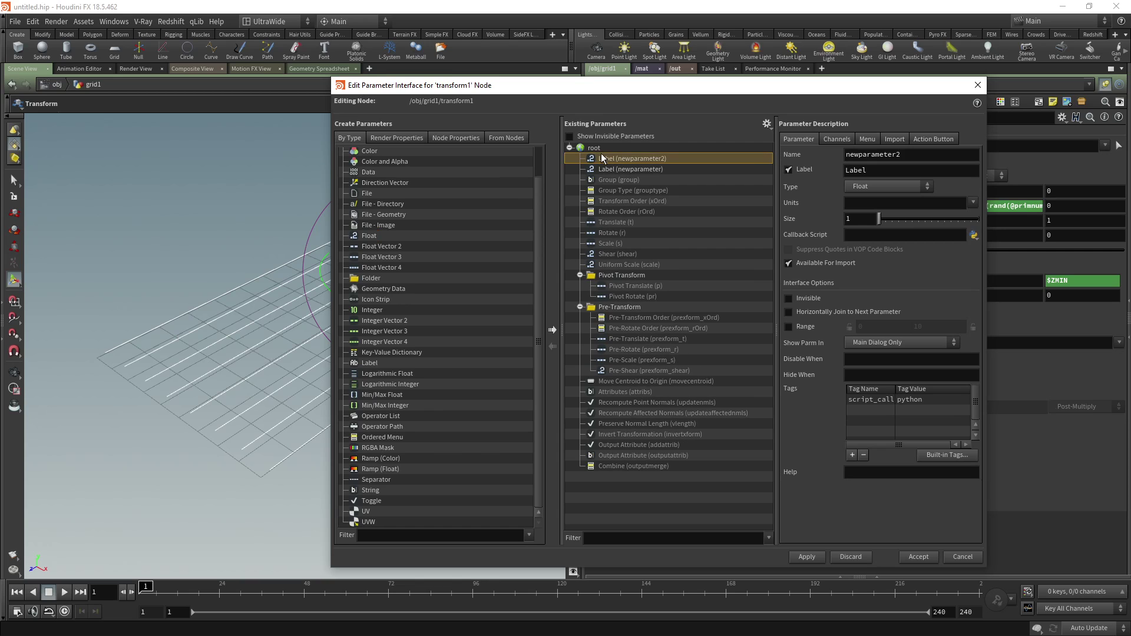
Put quotation marks around max in the second ch() call of the Y rotation expression
{"action": "left_click_drag", "start_coordinate": [672, 86], "coordinate": [529, 89]}
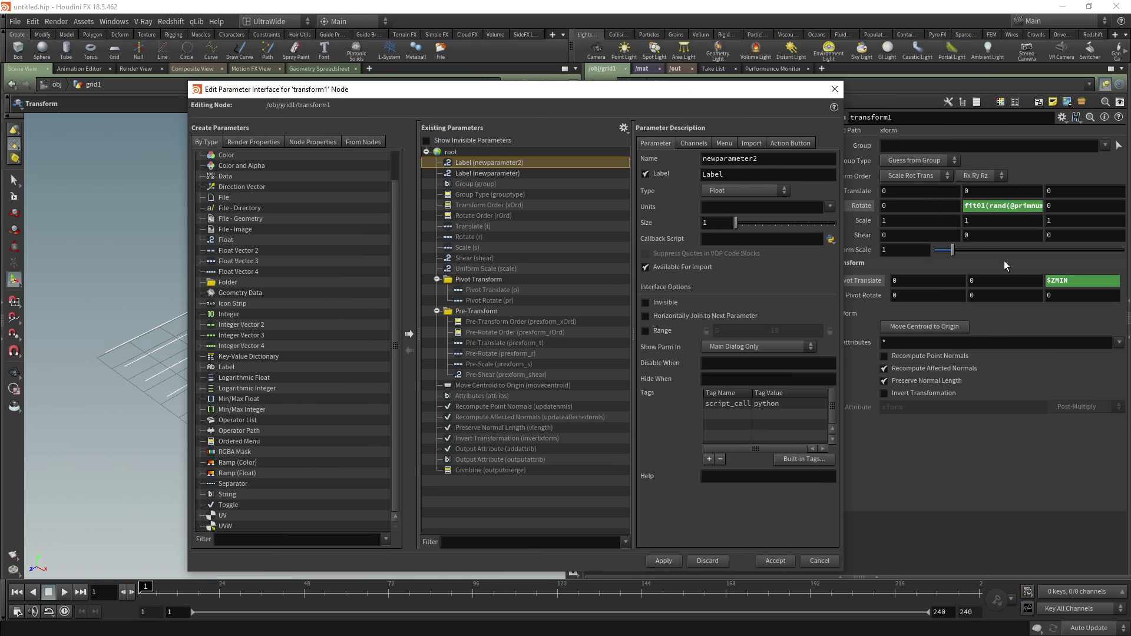
{"action": "left_click", "coordinate": [1037, 205]}
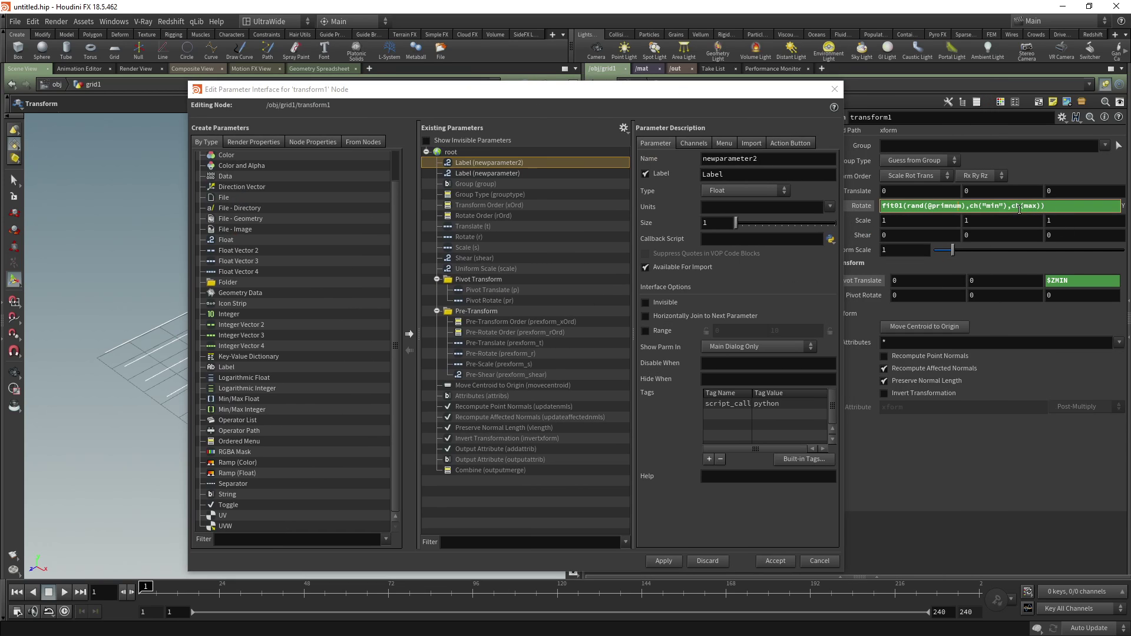
{"action": "type", "text": "\""}
{"action": "left_click", "coordinate": [1023, 206]}
{"action": "type", "text": "\""}
{"action": "key", "text": "Return"}
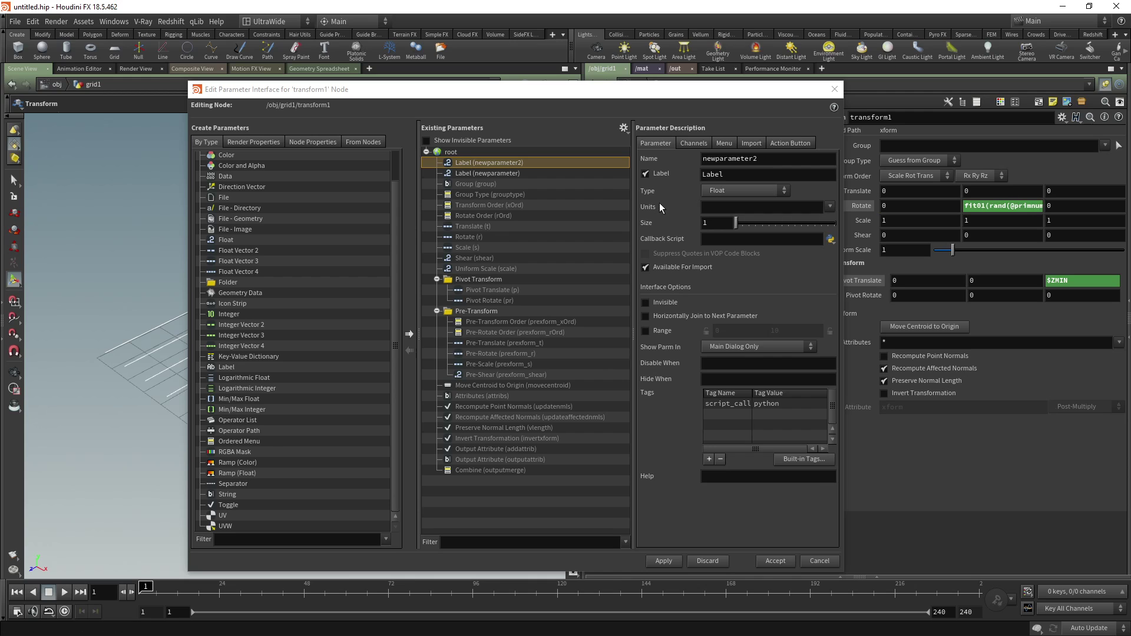
Name the upper new float parameter min, and give the lower one the name max and label Max
{"action": "left_click_drag", "start_coordinate": [768, 159], "coordinate": [672, 157]}
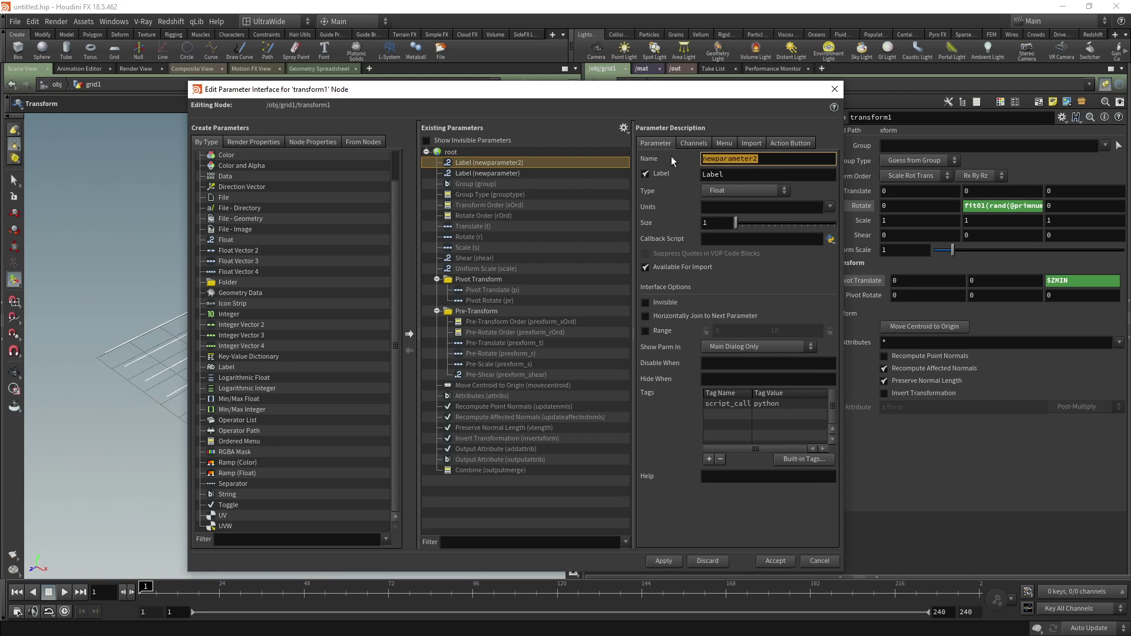
{"action": "type", "text": "min"}
{"action": "left_click", "coordinate": [473, 174]}
{"action": "left_click_drag", "start_coordinate": [754, 159], "coordinate": [638, 161]}
{"action": "type", "text": "max"}
{"action": "key", "text": "Tab"}
{"action": "type", "text": "Max"}
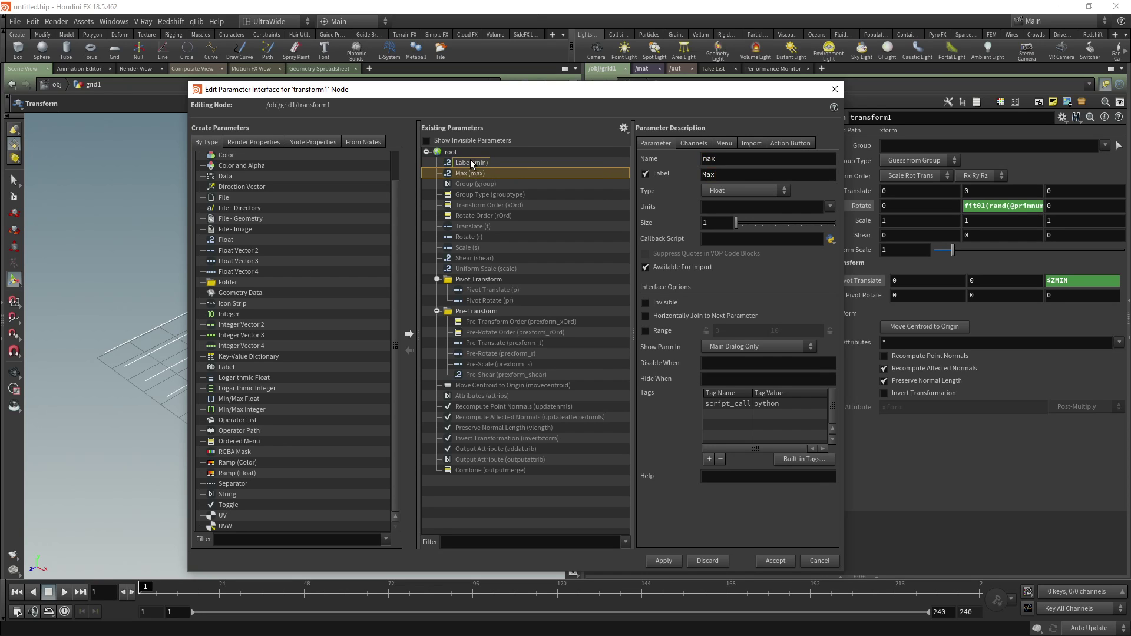
Set the label of the min parameter to Min
{"action": "left_click", "coordinate": [470, 162]}
{"action": "double_click", "coordinate": [735, 174]}
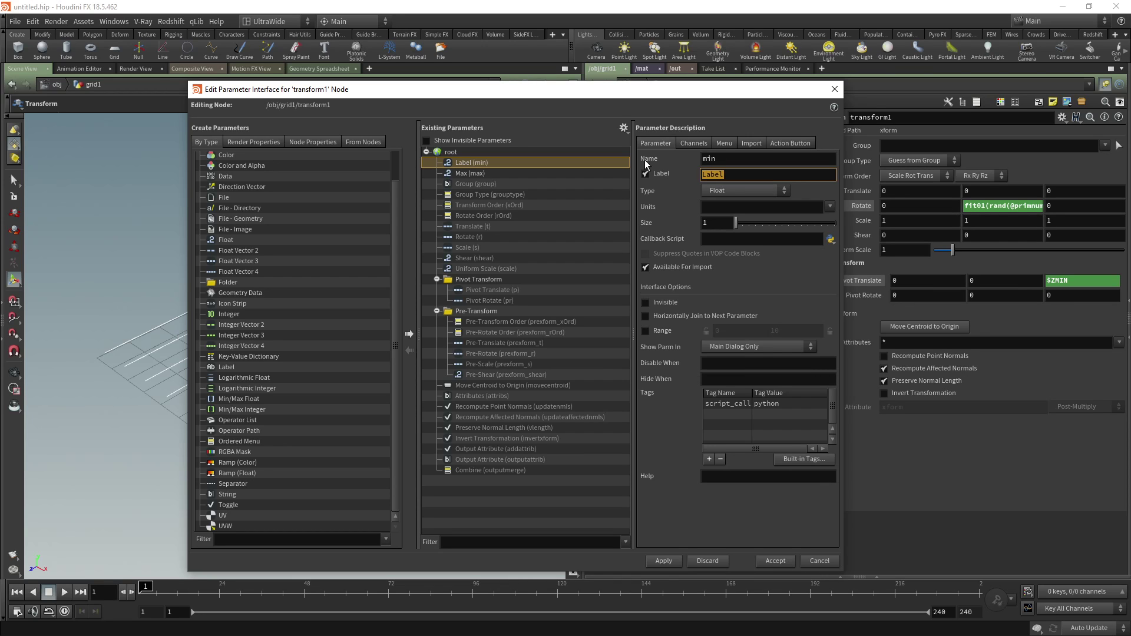
{"action": "type", "text": "Ma"}
{"action": "key", "text": "BackSpace"}
{"action": "type", "text": "IN"}
{"action": "key", "text": "BackSpace"}
{"action": "key", "text": "BackSpace"}
{"action": "type", "text": "in"}
{"action": "key", "text": "Return"}
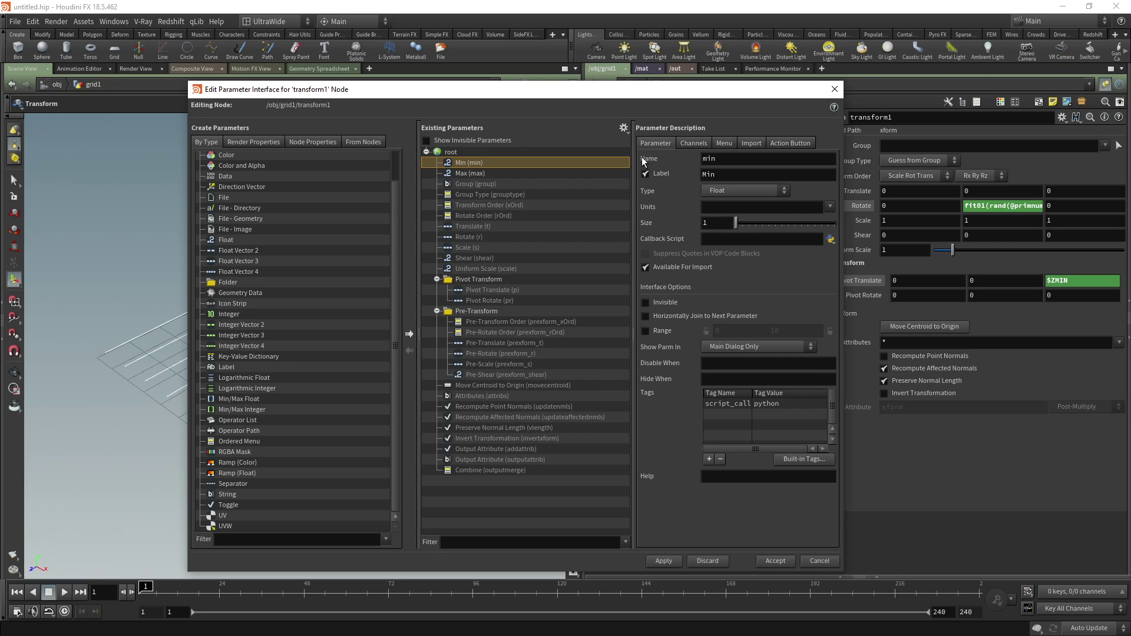
Enable the range of the Min parameter and set it from -360 to 360
{"action": "left_click", "coordinate": [645, 330]}
{"action": "double_click", "coordinate": [716, 331]}
{"action": "type", "text": "-360"}
{"action": "key", "text": "Tab"}
{"action": "type", "text": "360"}
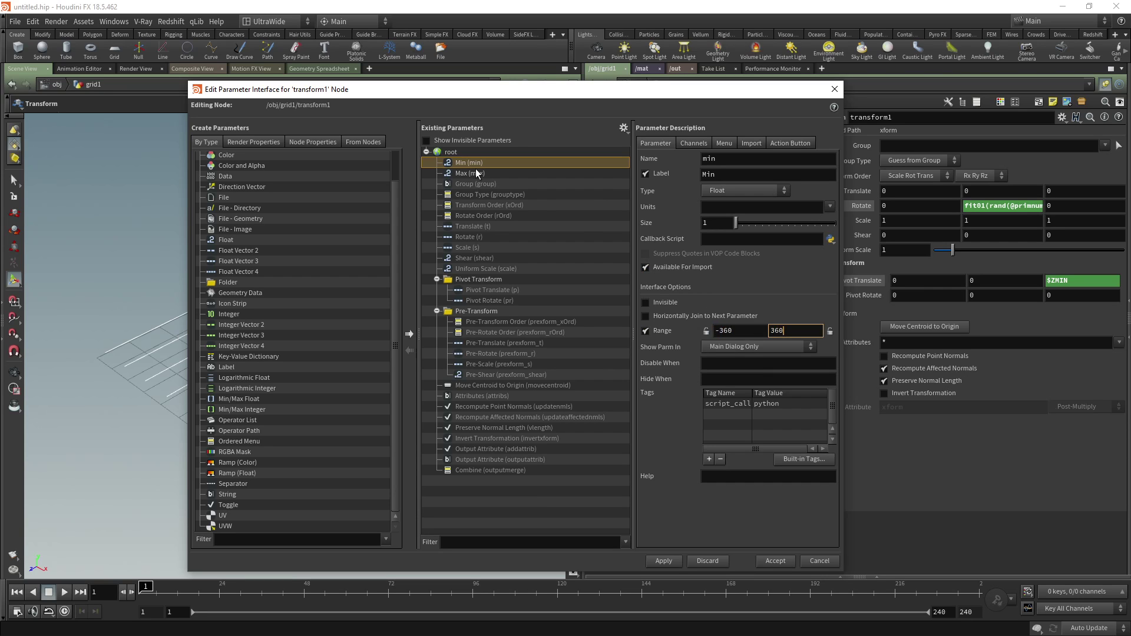
Give the Max parameter a range from -360 to 360 and accept the parameter interface changes
{"action": "left_click", "coordinate": [473, 173]}
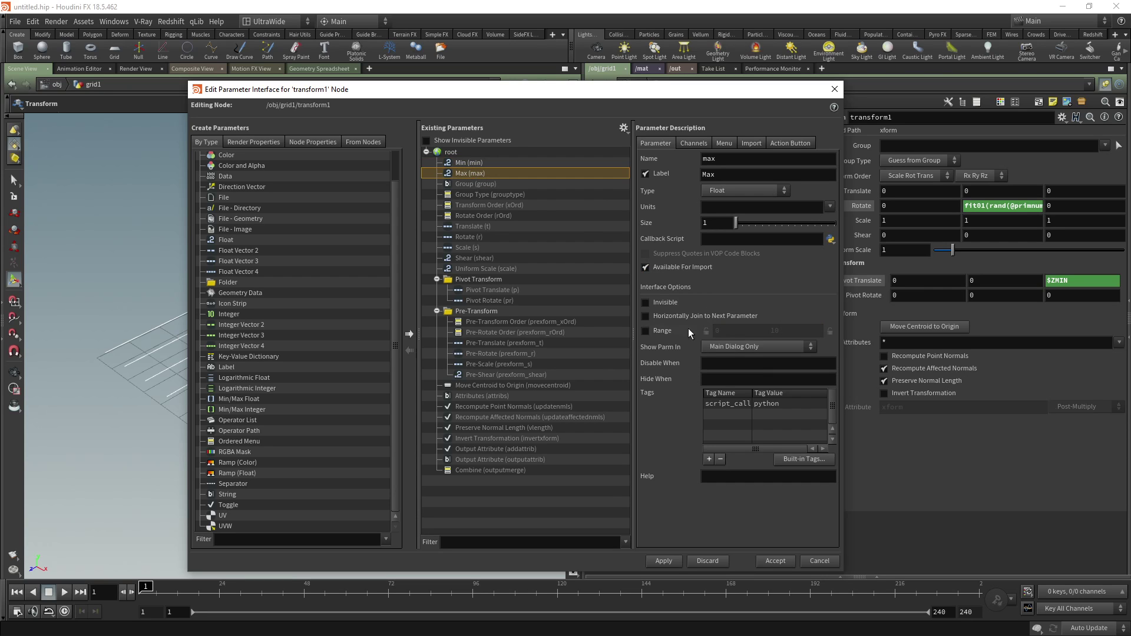
{"action": "left_click", "coordinate": [655, 332]}
{"action": "double_click", "coordinate": [721, 331]}
{"action": "type", "text": "-"}
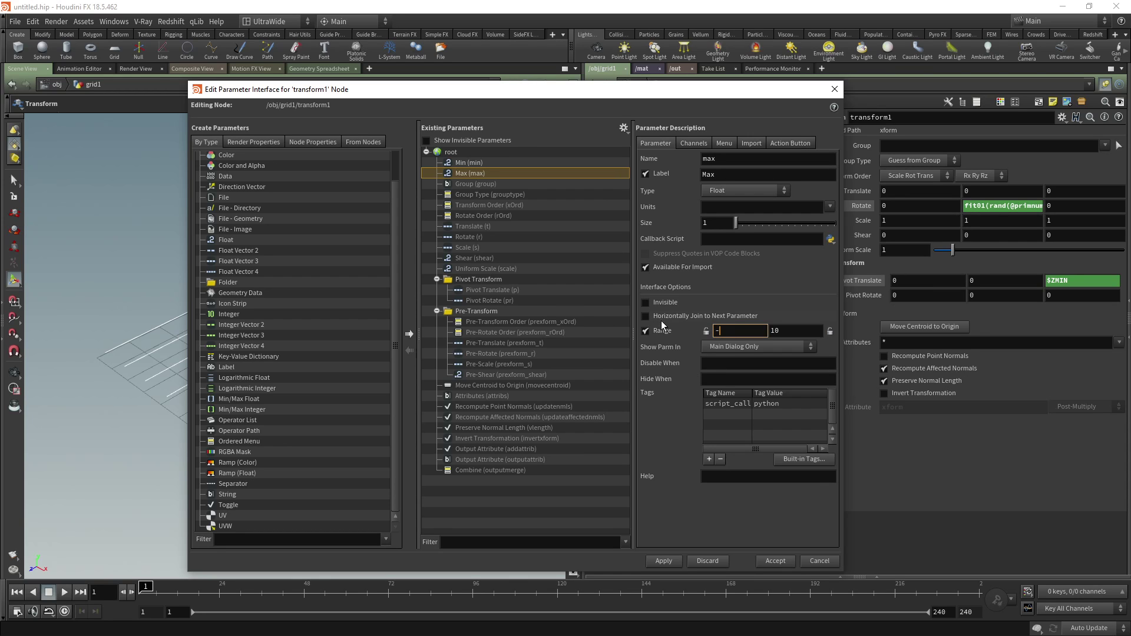
{"action": "type", "text": "39"}
{"action": "key", "text": "BackSpace"}
{"action": "type", "text": "60"}
{"action": "double_click", "coordinate": [788, 331]}
{"action": "type", "text": "360"}
{"action": "left_click", "coordinate": [726, 270]}
{"action": "left_click", "coordinate": [775, 560]}
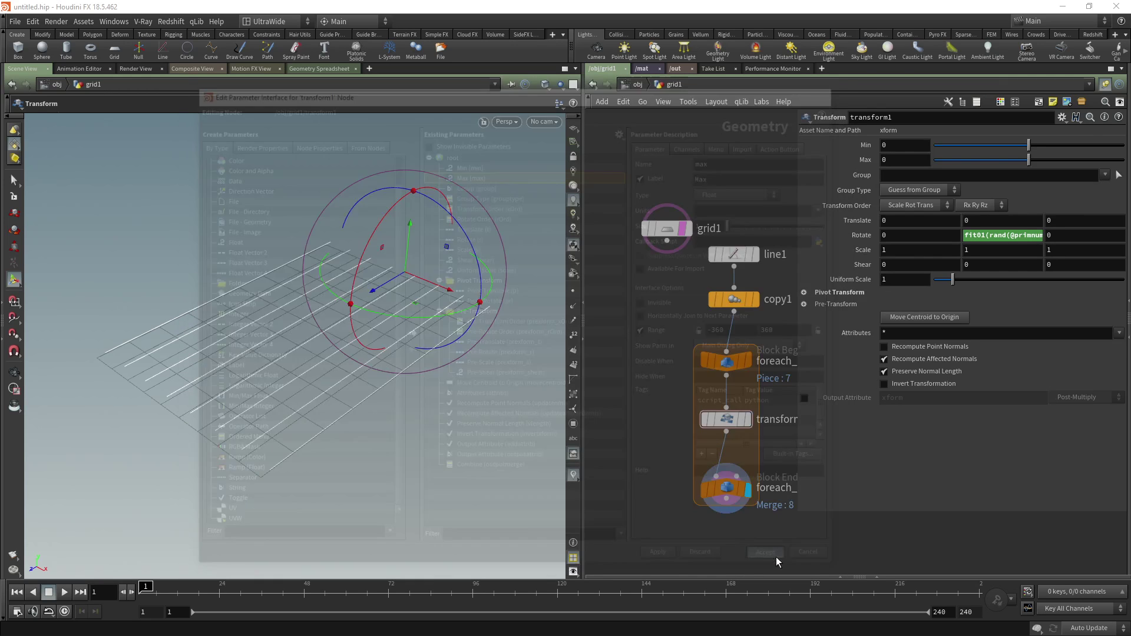
Set Min to -31 and Max to 20 on transform1 to spread the line rotations randomly
{"action": "middle_click_drag", "start_coordinate": [726, 419], "coordinate": [558, 345]}
{"action": "left_click", "coordinate": [656, 375]}
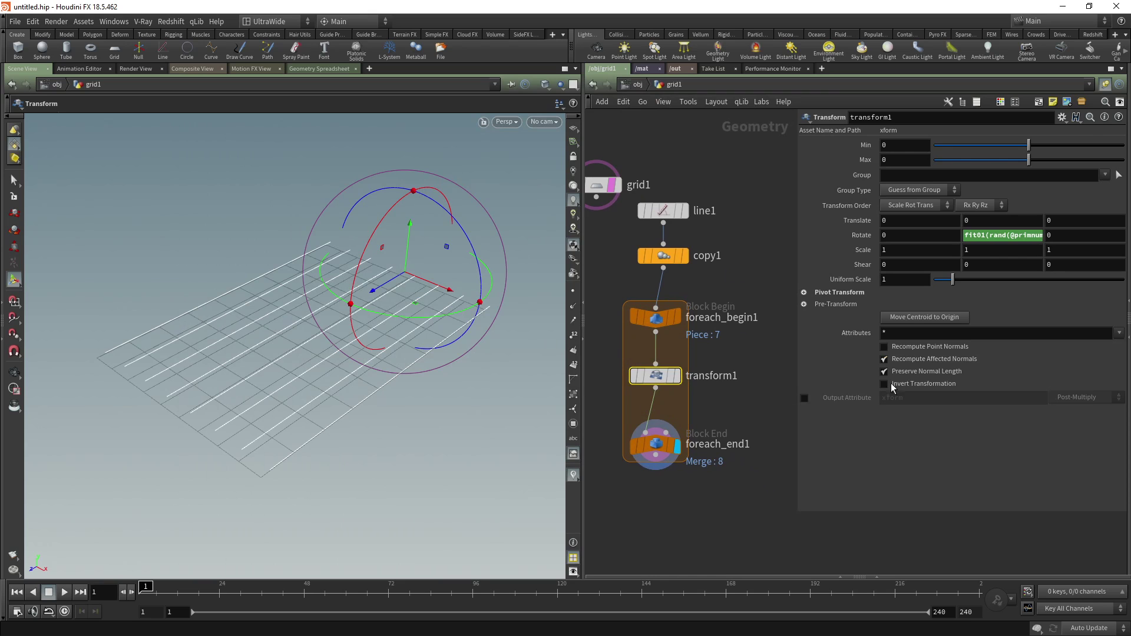
{"action": "mouse_move", "coordinate": [1029, 144]}
{"action": "left_mouse_down"}
{"action": "mouse_move", "coordinate": [1003, 147]}
{"action": "mouse_move", "coordinate": [1024, 146]}
{"action": "mouse_move", "coordinate": [1035, 165]}
{"action": "left_mouse_up"}
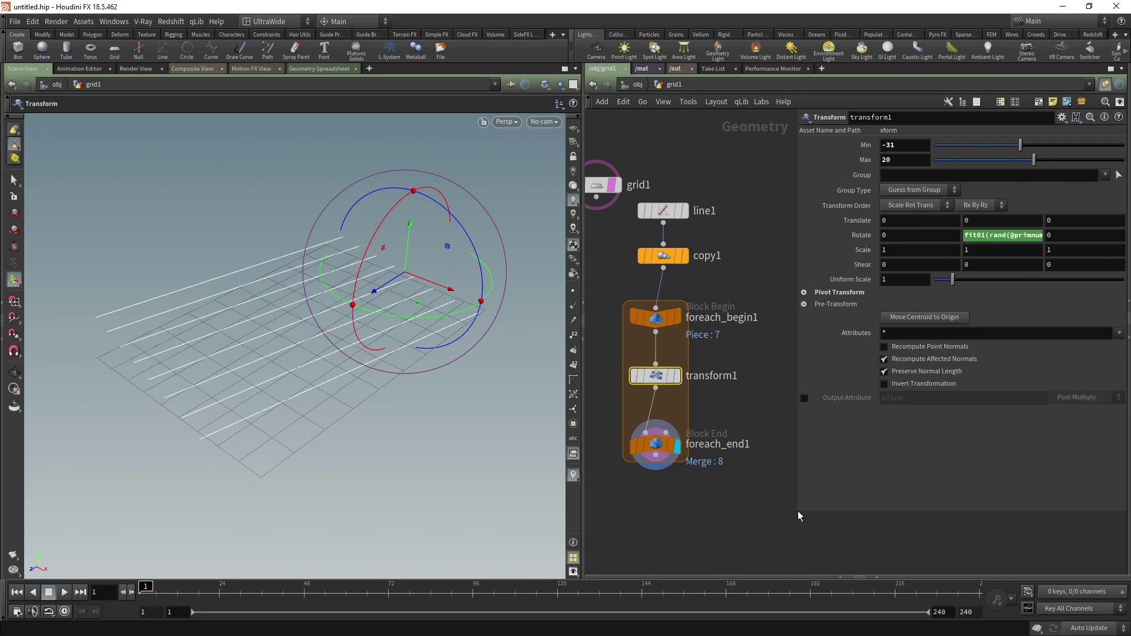
Narrow the 3D viewport to enlarge the network editor, and shrink the parameter pane beside the nodes
{"action": "left_click_drag", "start_coordinate": [789, 510], "coordinate": [762, 524]}
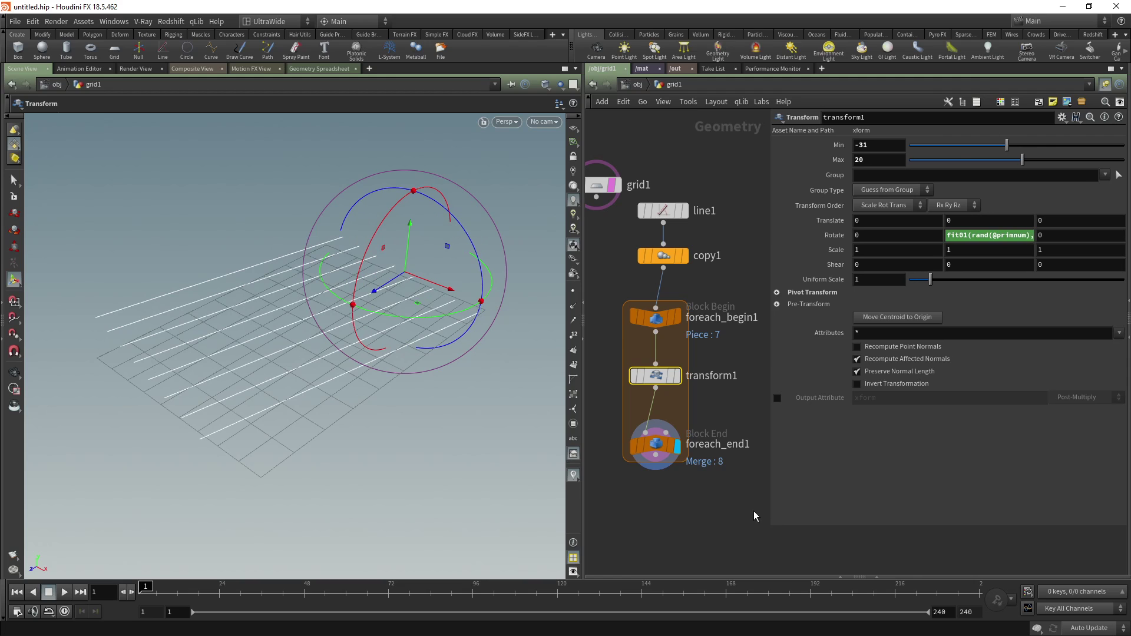
{"action": "left_click_drag", "start_coordinate": [585, 366], "coordinate": [458, 366]}
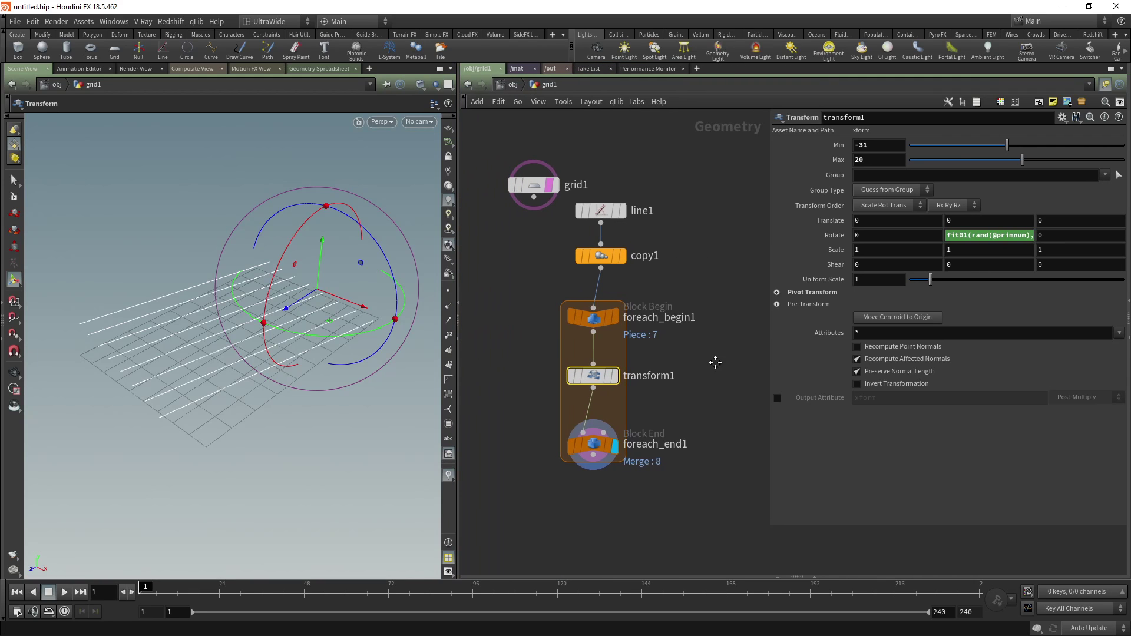
{"action": "left_click_drag", "start_coordinate": [771, 526], "coordinate": [841, 505]}
{"action": "middle_click_drag", "start_coordinate": [664, 365], "coordinate": [670, 348]}
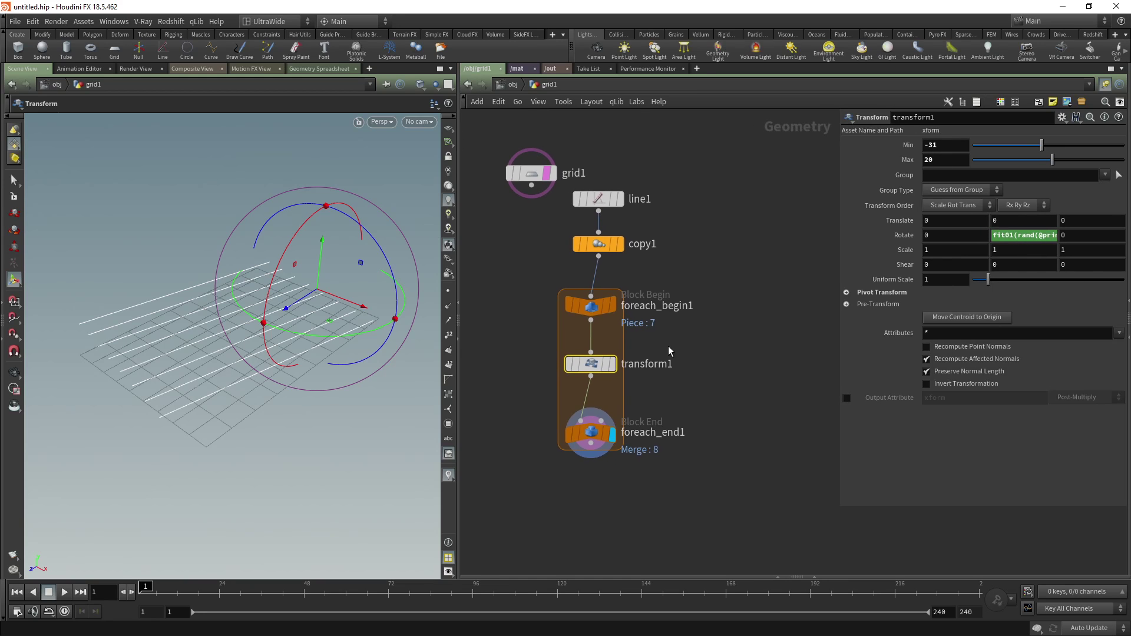
Select the loop's nodes as a group, then examine the iteration and gather settings of foreach_end1
{"action": "left_click_drag", "start_coordinate": [657, 500], "coordinate": [557, 272]}
{"action": "left_click", "coordinate": [733, 391]}
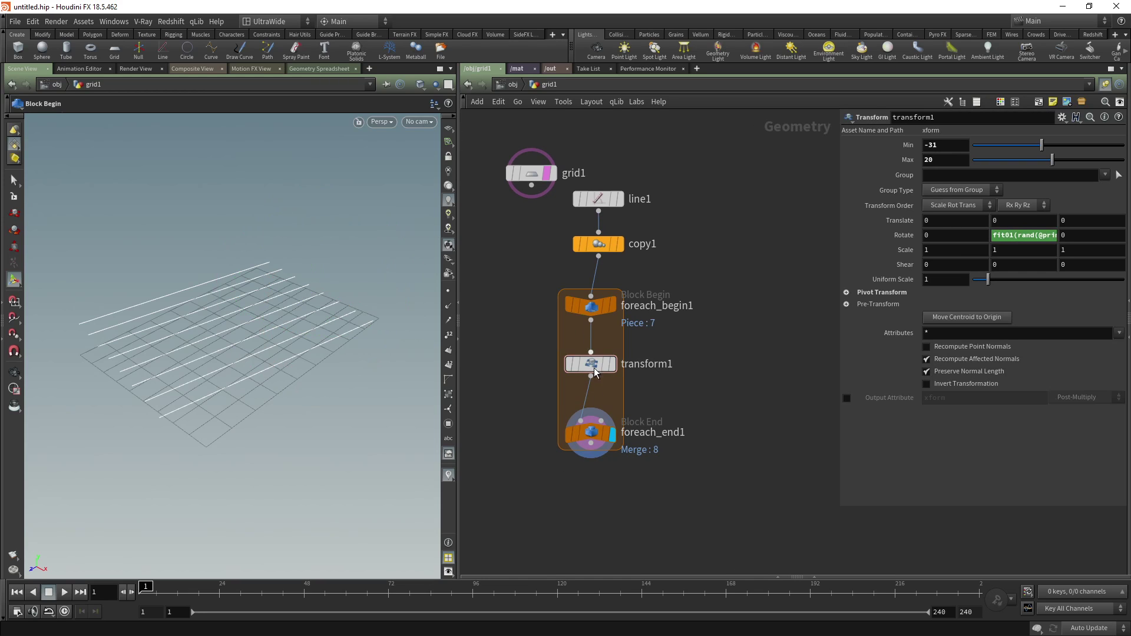
{"action": "left_click", "coordinate": [591, 436]}
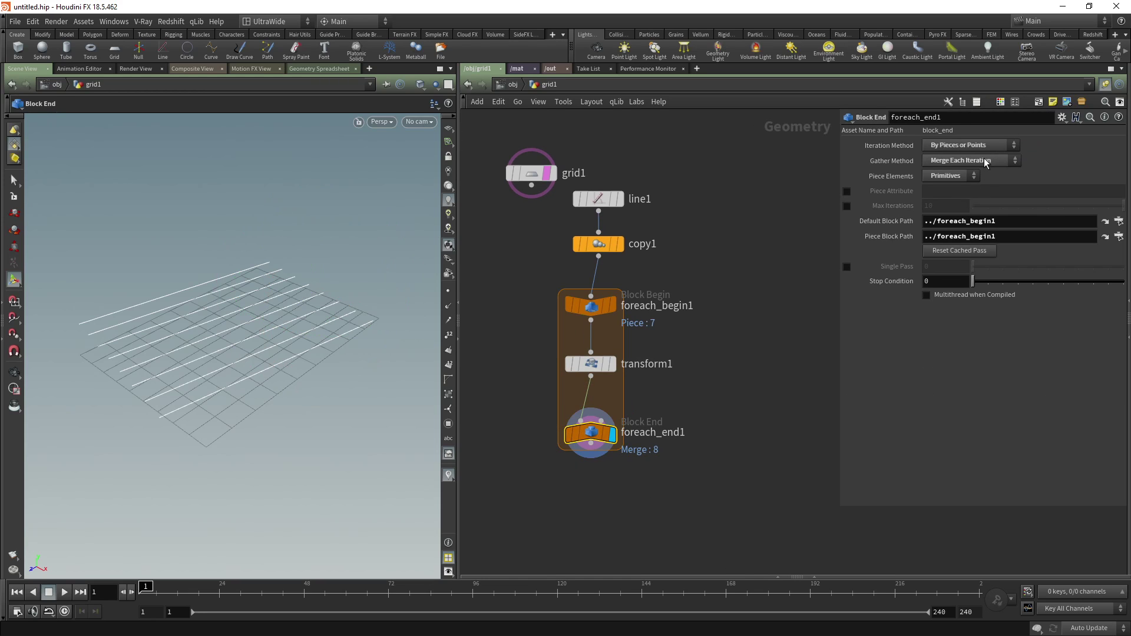
Display line1, raise its Points to 35 and inspect its geometry information
{"action": "middle_click_drag", "start_coordinate": [666, 175], "coordinate": [705, 226]}
{"action": "left_click", "coordinate": [660, 258]}
{"action": "left_click", "coordinate": [639, 254]}
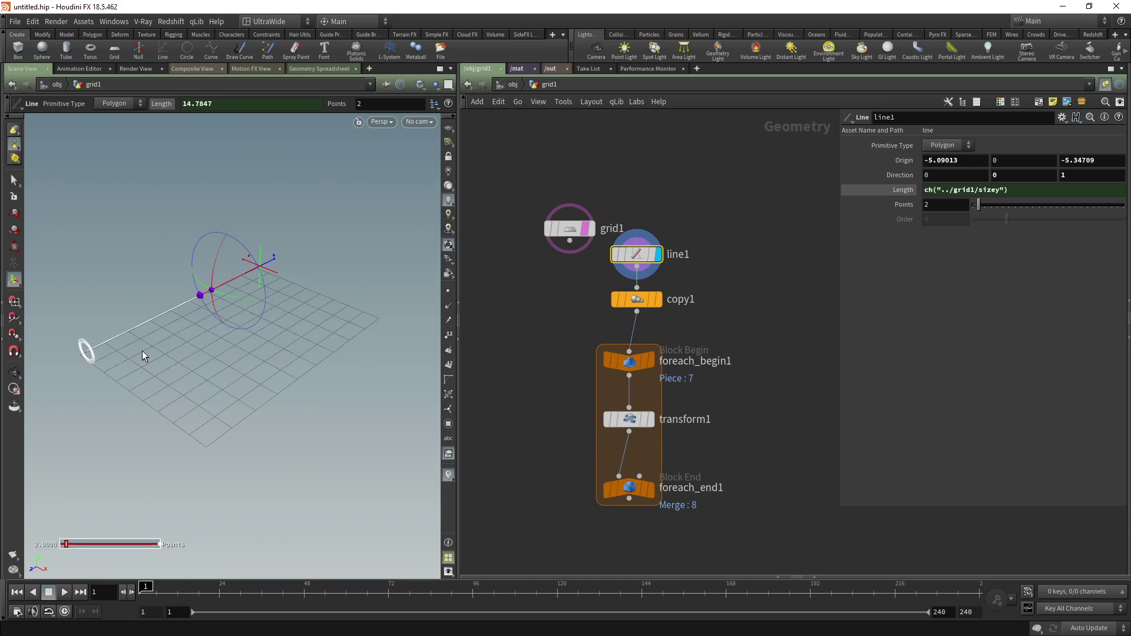
{"action": "middle_click", "coordinate": [632, 257]}
{"action": "left_click_drag", "start_coordinate": [978, 206], "coordinate": [1078, 208]}
{"action": "middle_click", "coordinate": [639, 258]}
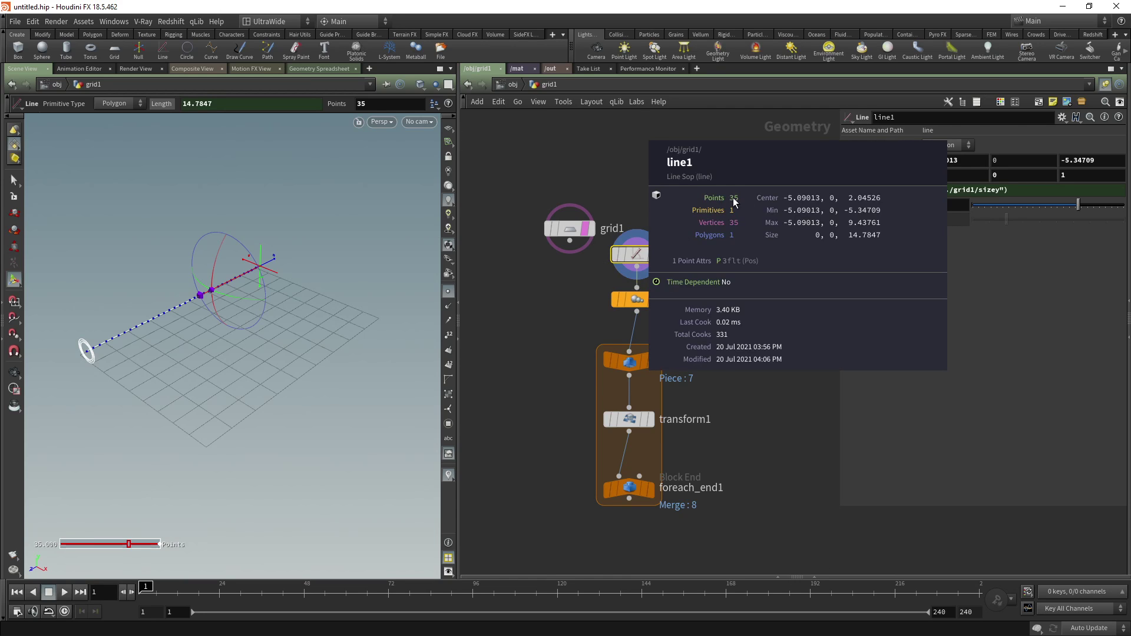
Inspect copy1's geometry information and the Piece Elements setting of foreach_end1
{"action": "left_click", "coordinate": [642, 301]}
{"action": "middle_click", "coordinate": [638, 302]}
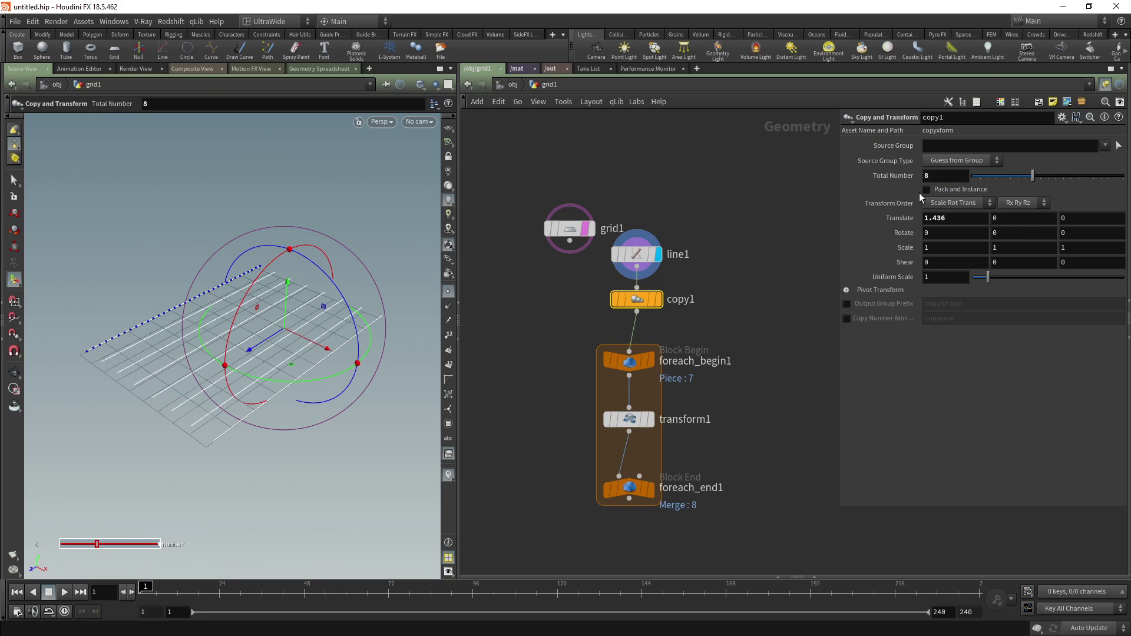
{"action": "middle_click", "coordinate": [651, 303]}
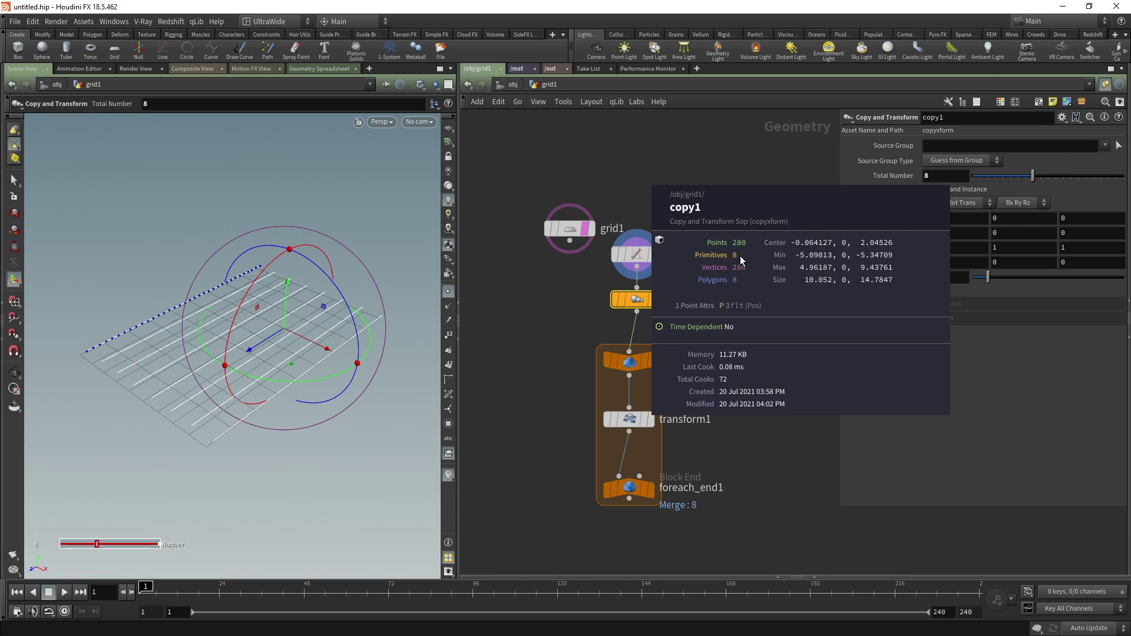
{"action": "left_click", "coordinate": [628, 489]}
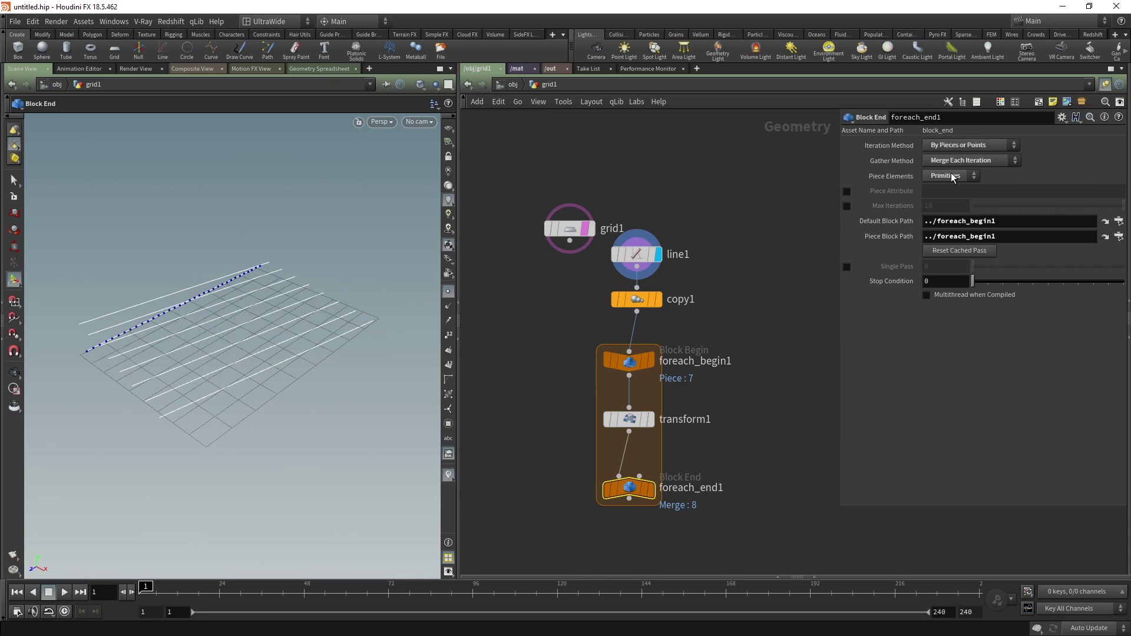
{"action": "middle_click_drag", "start_coordinate": [770, 399], "coordinate": [733, 338]}
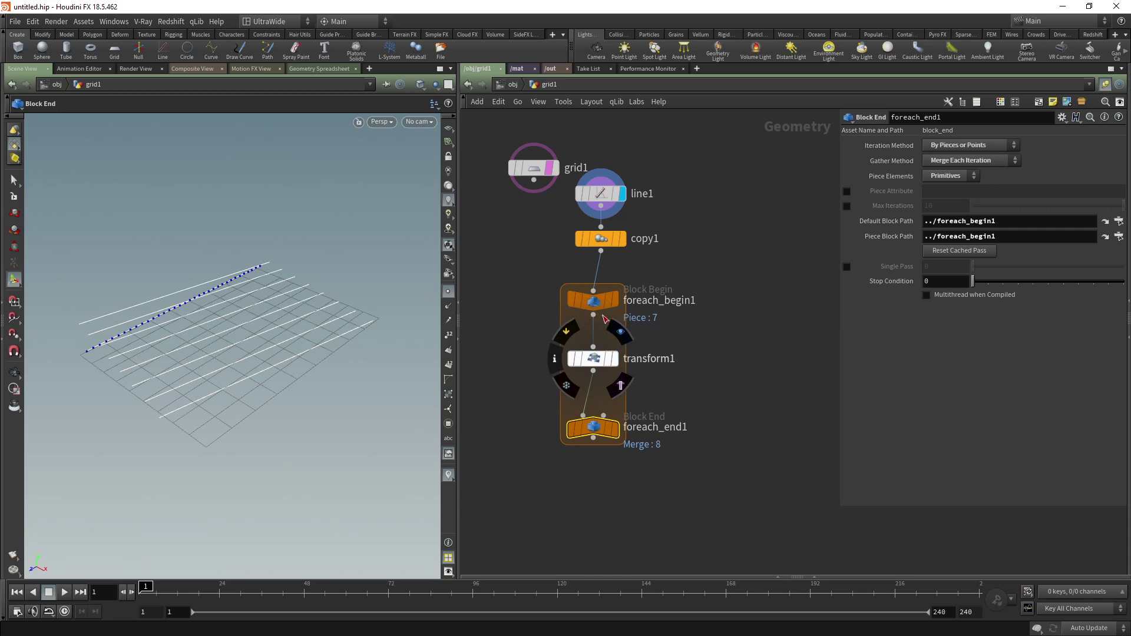
Create a meta import node from foreach_begin1 and select the new metadata node
{"action": "mouse_move", "coordinate": [592, 309]}
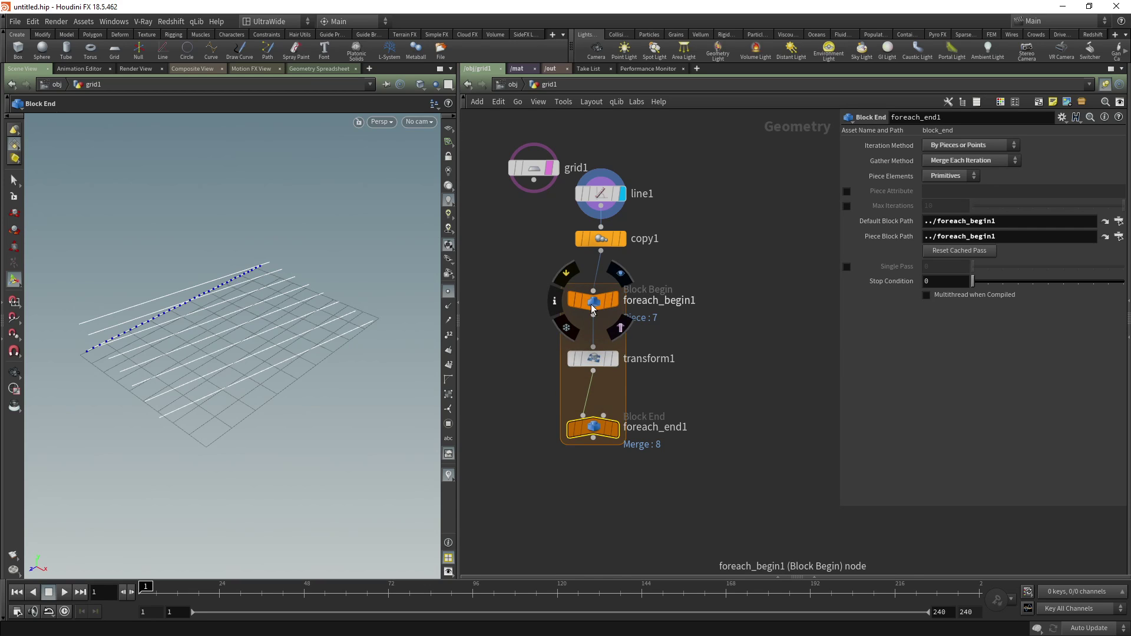
{"action": "left_click", "coordinate": [592, 301]}
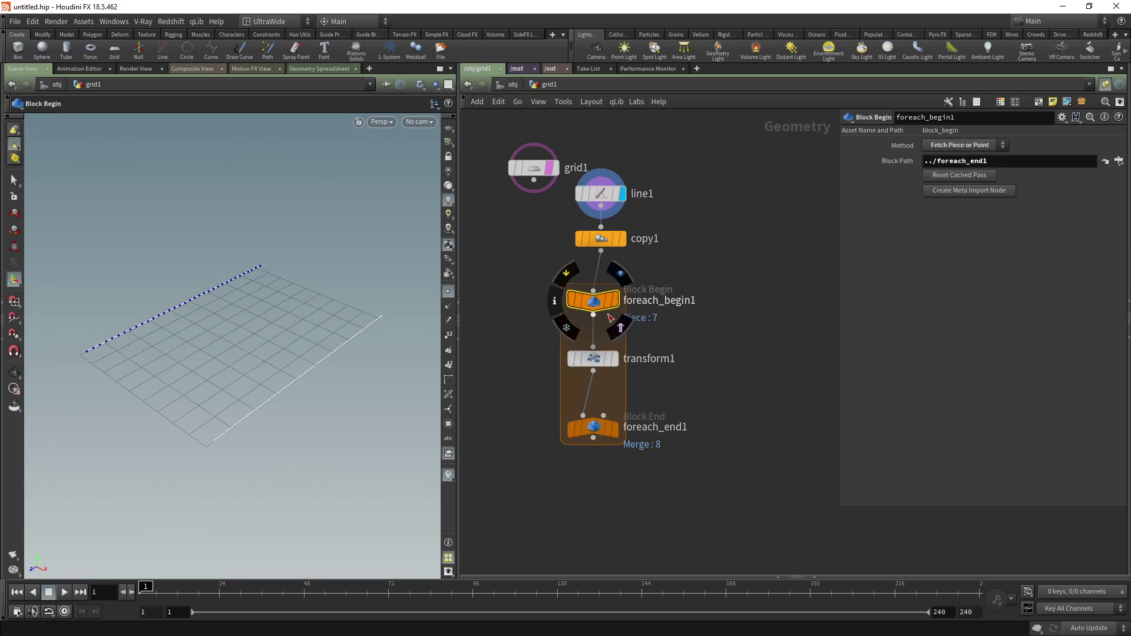
{"action": "left_click", "coordinate": [953, 192]}
{"action": "middle_click_drag", "start_coordinate": [768, 376], "coordinate": [732, 361]}
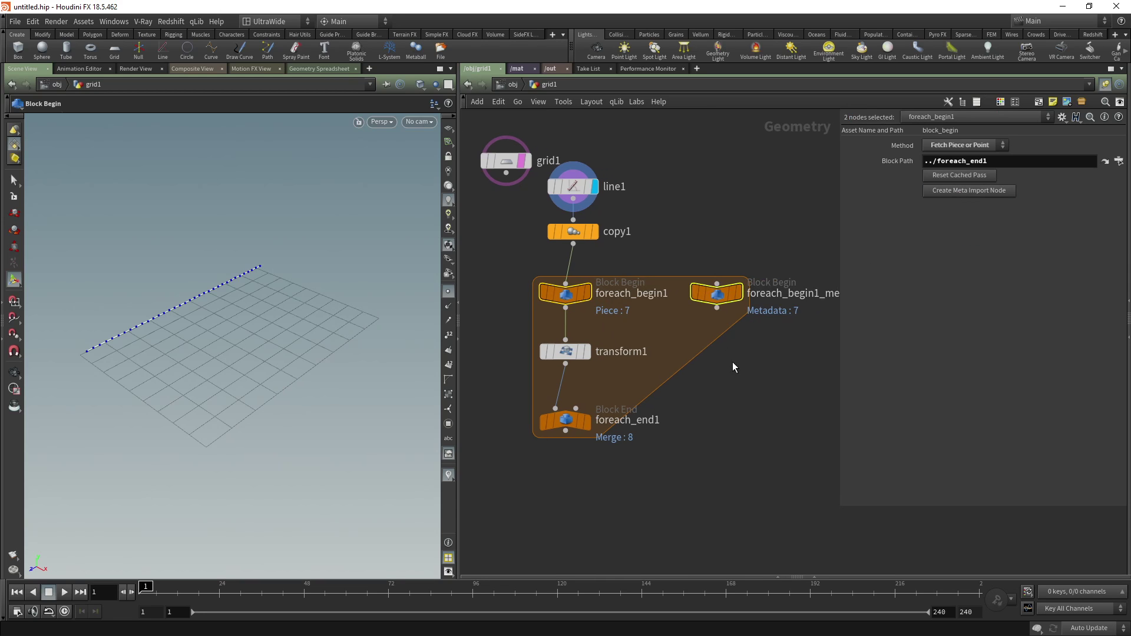
{"action": "left_click", "coordinate": [714, 297]}
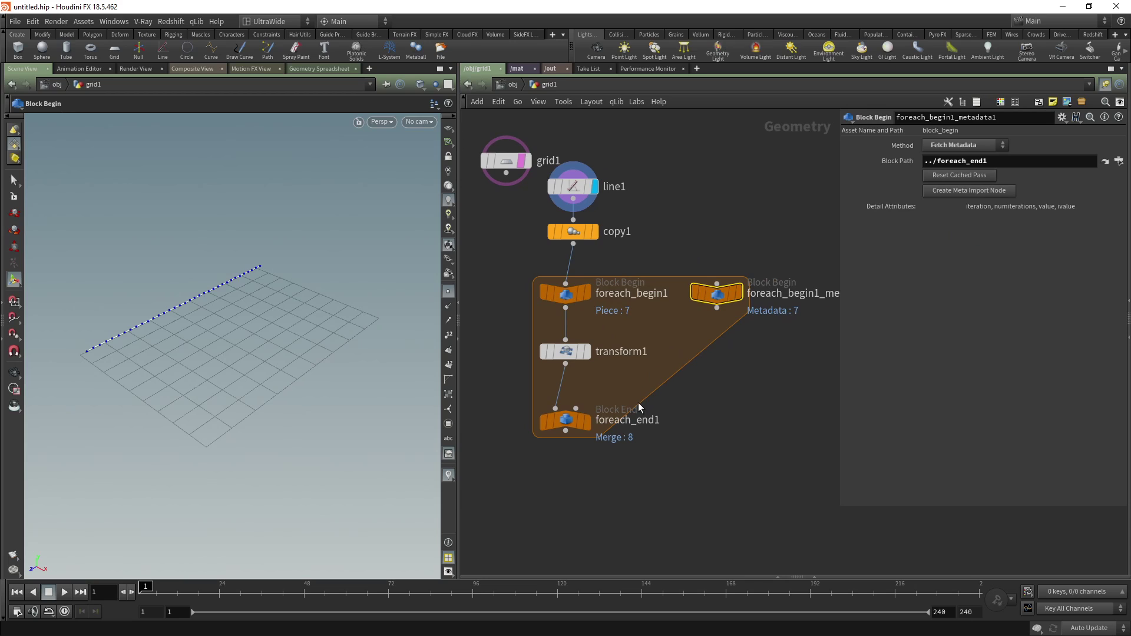
Review the settings of foreach_end1 and foreach_begin1, and the detail attributes offered by the metadata node
{"action": "mouse_move", "coordinate": [717, 300]}
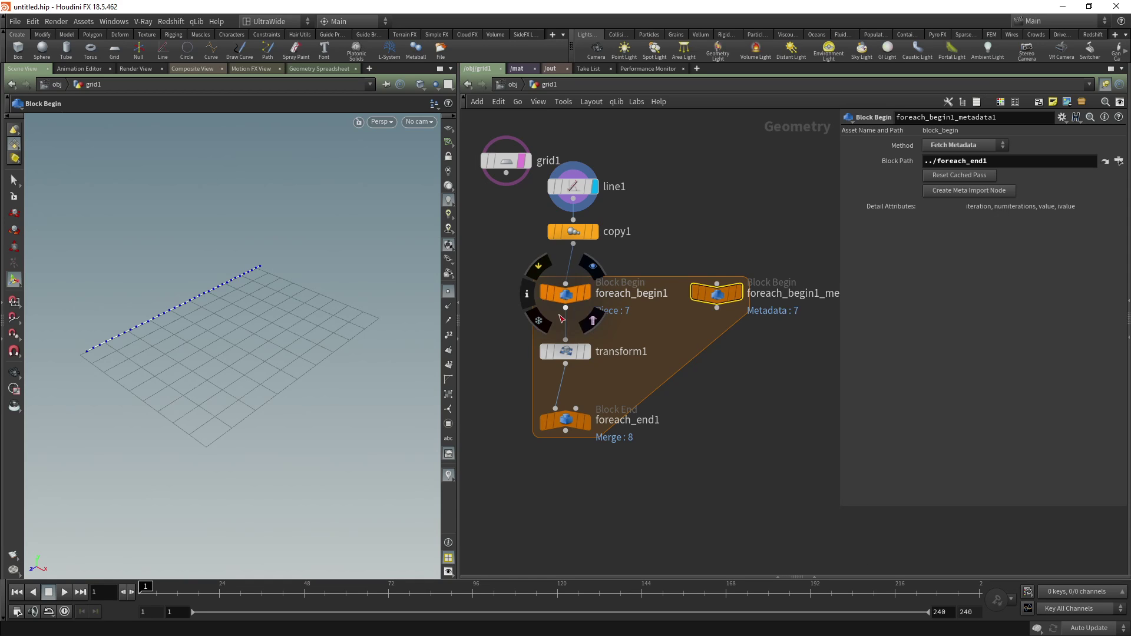
{"action": "left_click", "coordinate": [565, 421]}
{"action": "middle_click", "coordinate": [578, 233]}
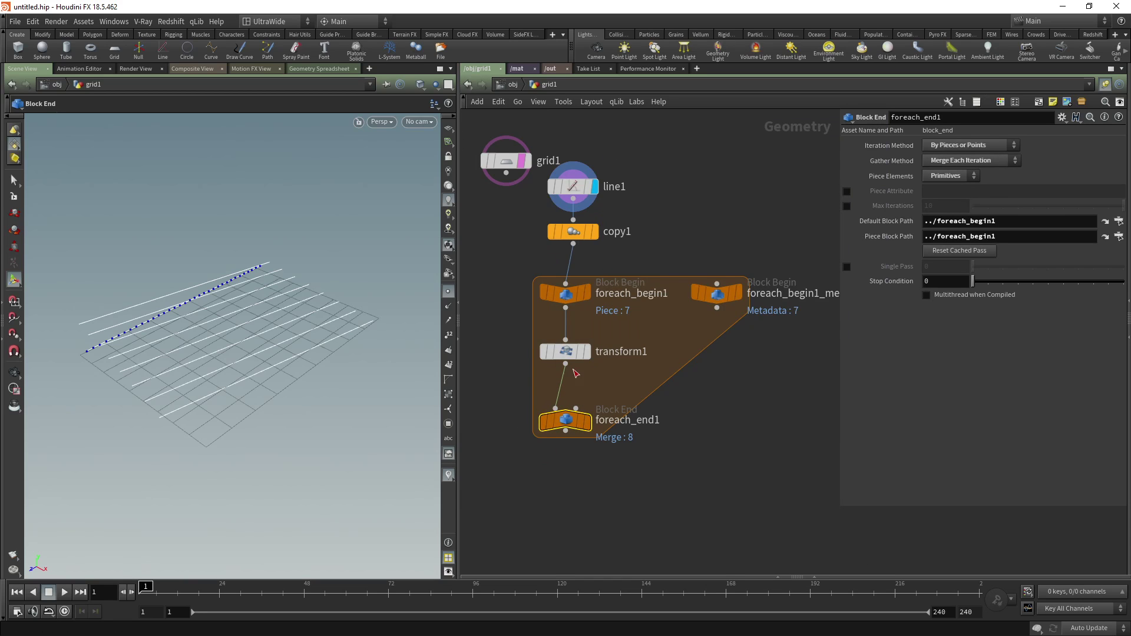
{"action": "mouse_move", "coordinate": [577, 293]}
{"action": "left_click", "coordinate": [562, 296]}
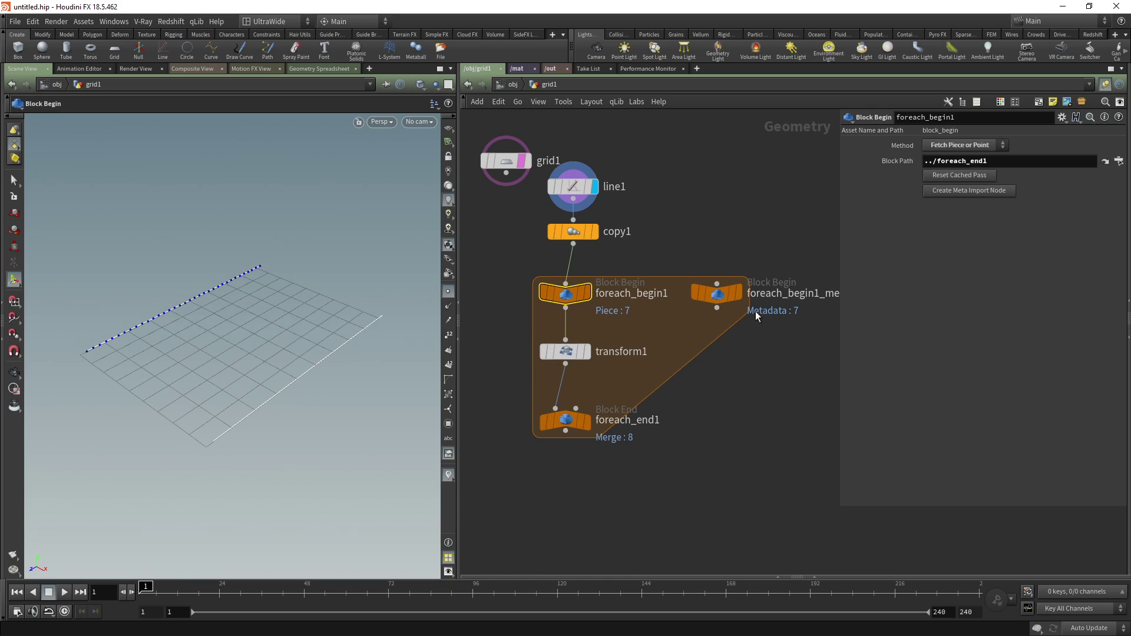
{"action": "left_click", "coordinate": [717, 294]}
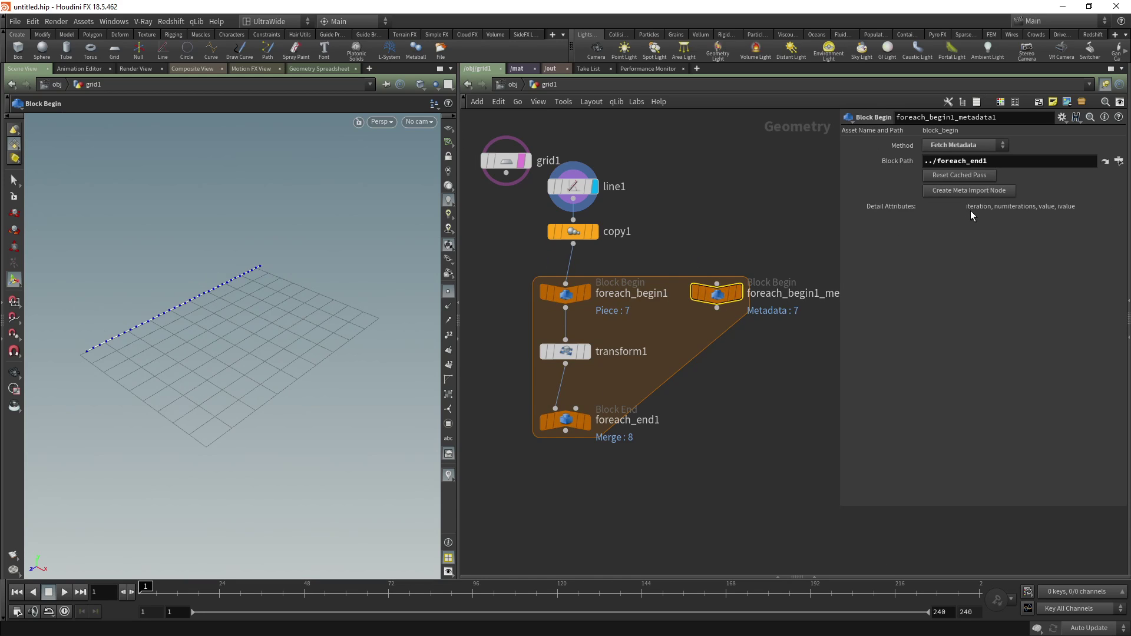
{"action": "middle_click", "coordinate": [574, 231]}
{"action": "left_click", "coordinate": [569, 352]}
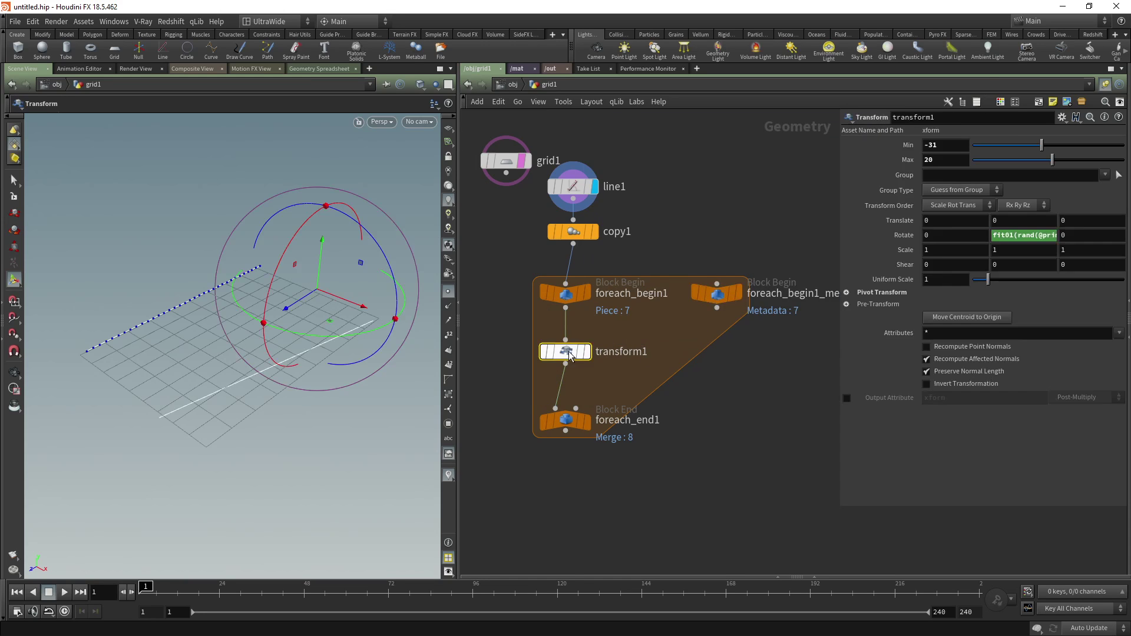
{"action": "left_click", "coordinate": [1017, 235]}
{"action": "left_click_drag", "start_coordinate": [841, 259], "coordinate": [578, 261]}
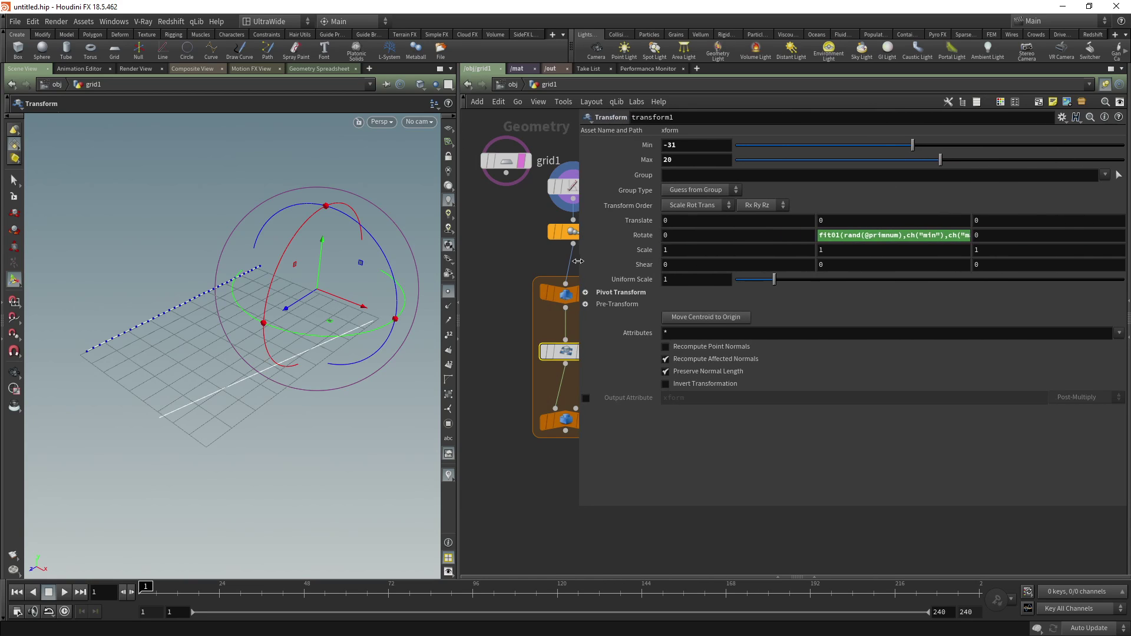
{"action": "left_click_drag", "start_coordinate": [901, 235], "coordinate": [864, 235]}
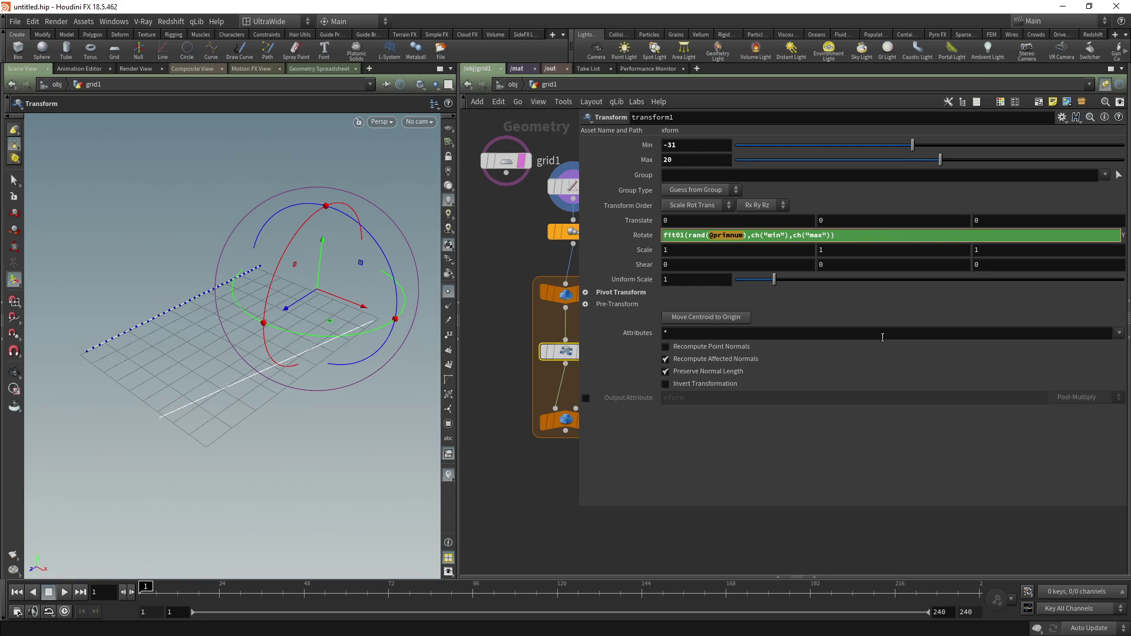
{"action": "type", "text": "detia="}
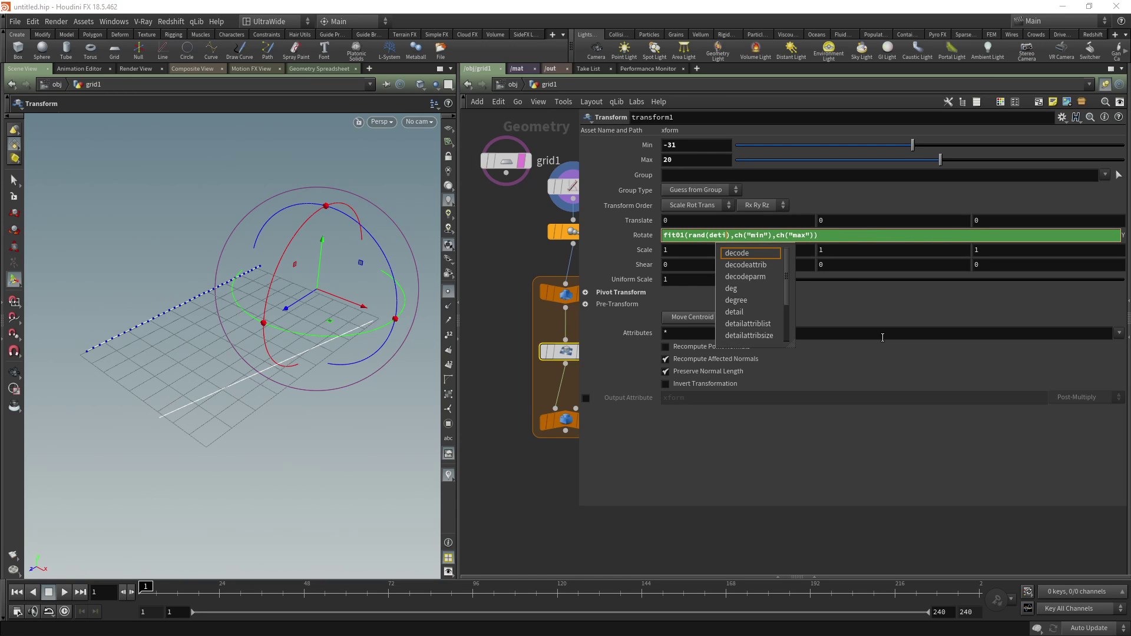
{"action": "key", "text": "BackSpace"}
{"action": "key", "text": "BackSpace"}
{"action": "key", "text": "BackSpace"}
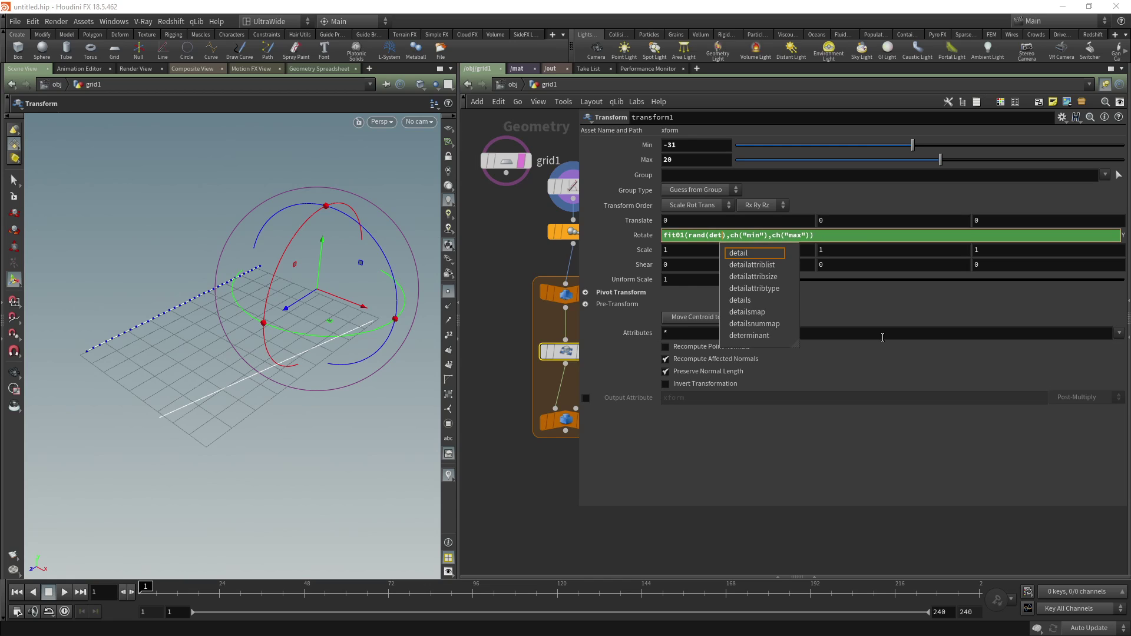
{"action": "type", "text": "ail("}
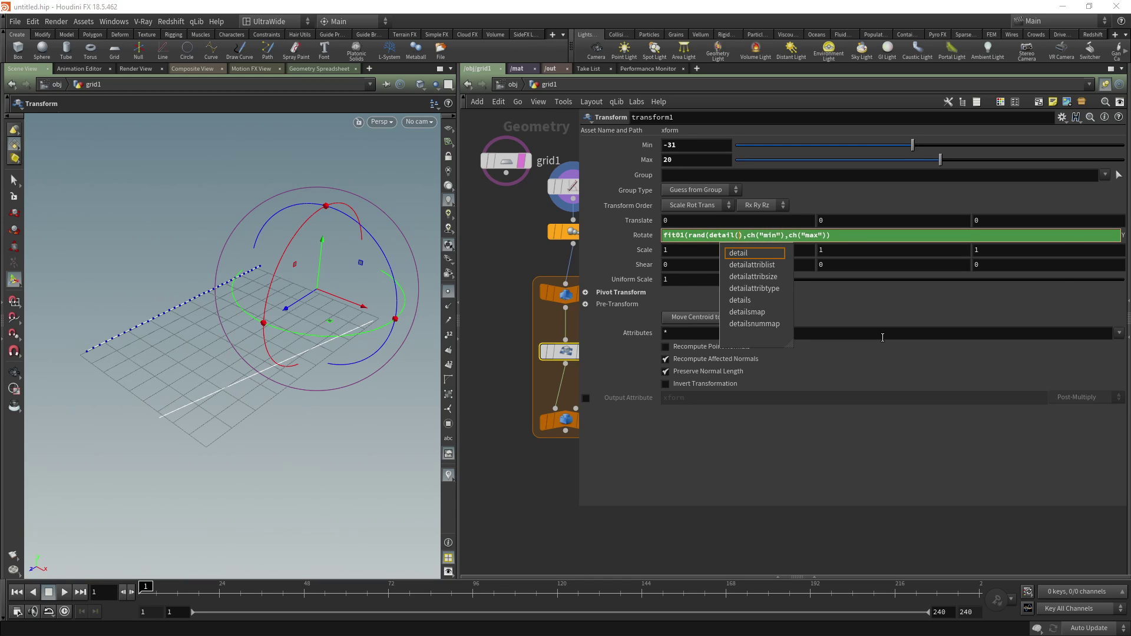
{"action": "key", "text": "Return"}
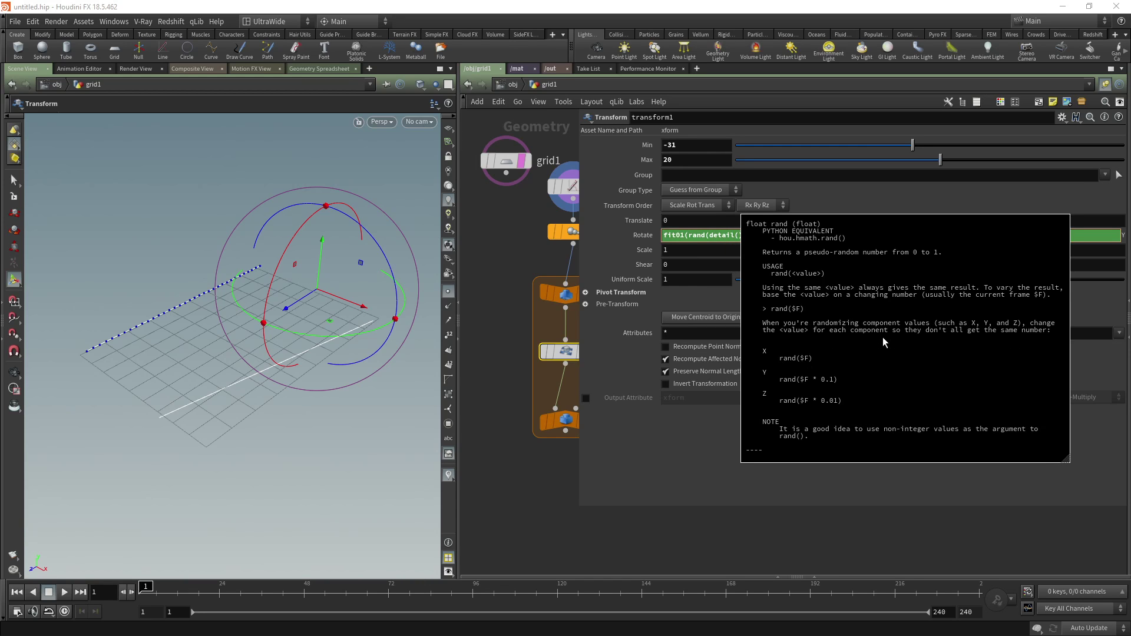
{"action": "key", "text": "Escape"}
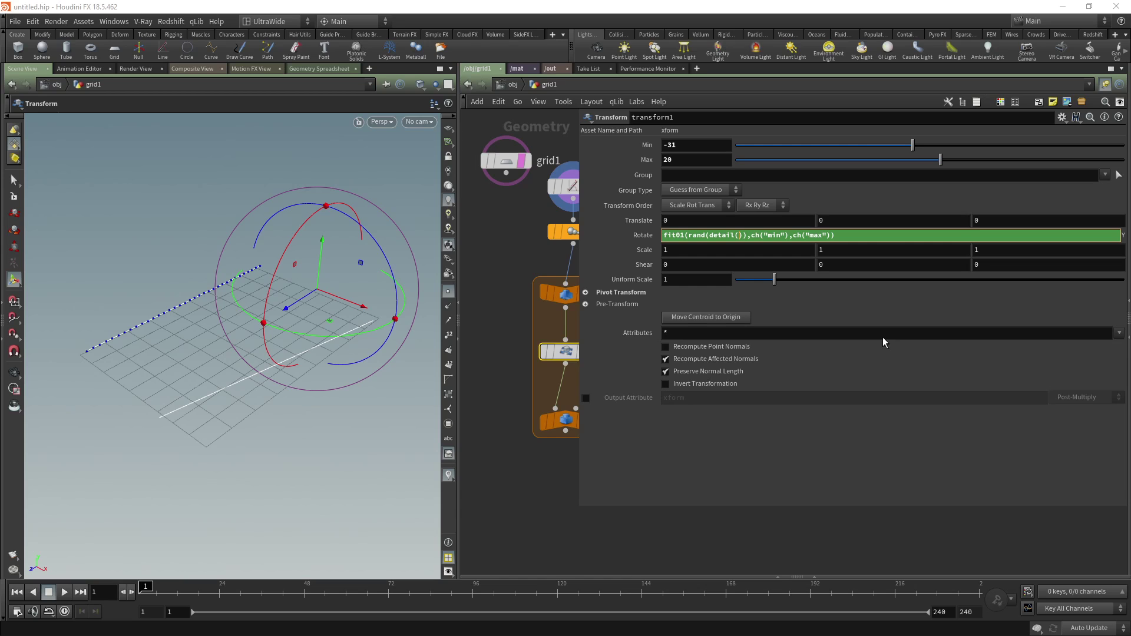
{"action": "type", "text": "0"}
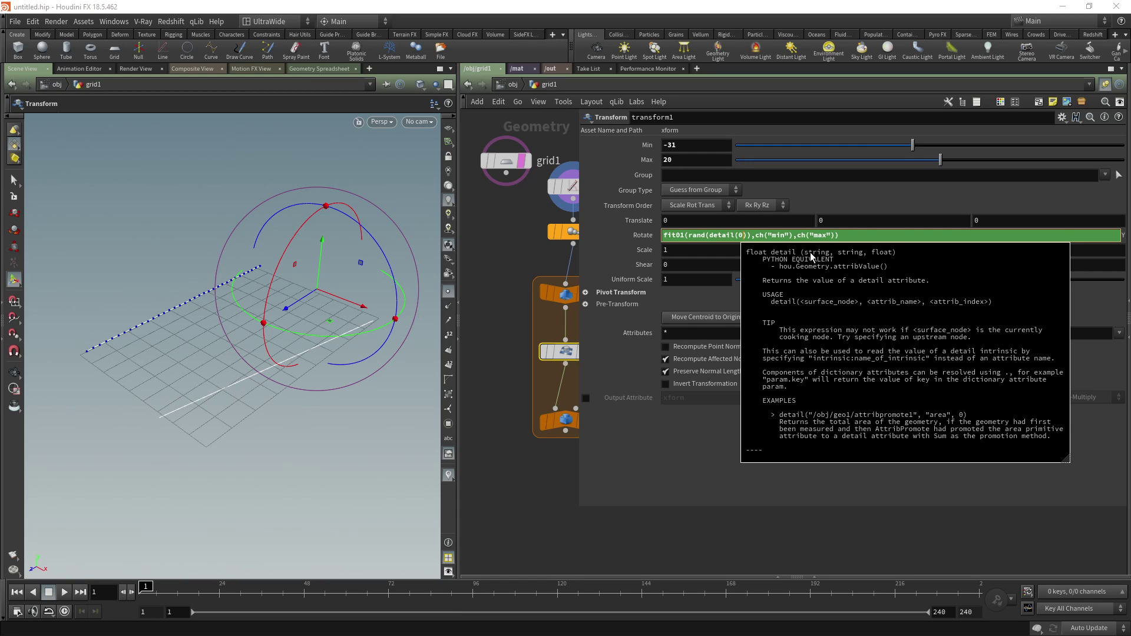
{"action": "left_click", "coordinate": [738, 234]}
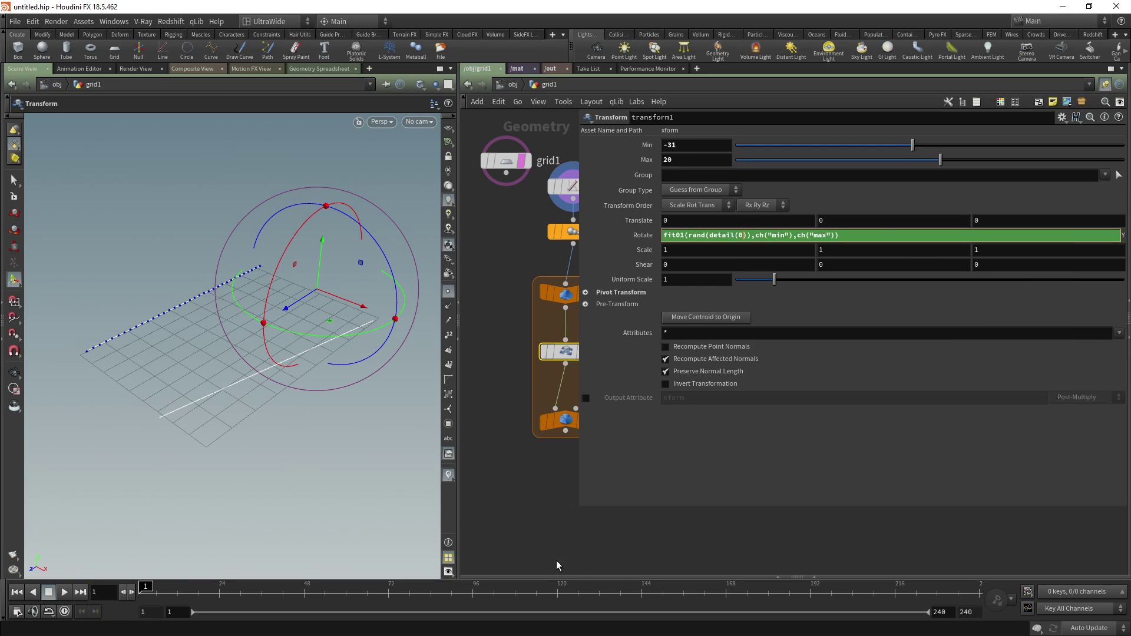
Narrow the parameter pane and the 3D viewport to give the network editor more room
{"action": "left_click", "coordinate": [575, 505]}
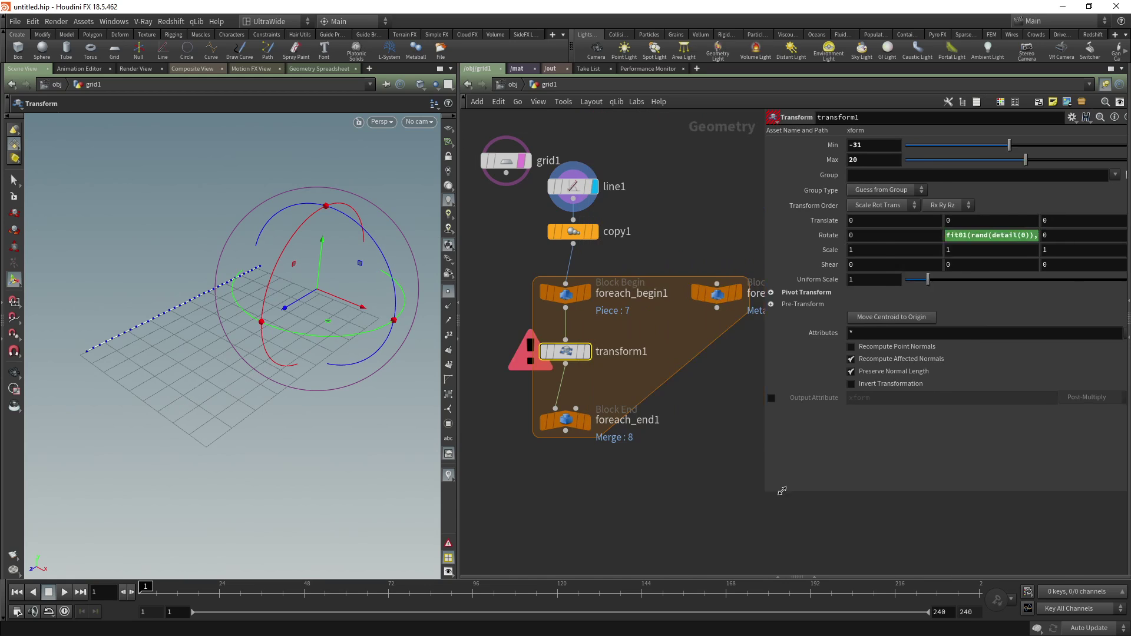
{"action": "left_click", "coordinate": [721, 299]}
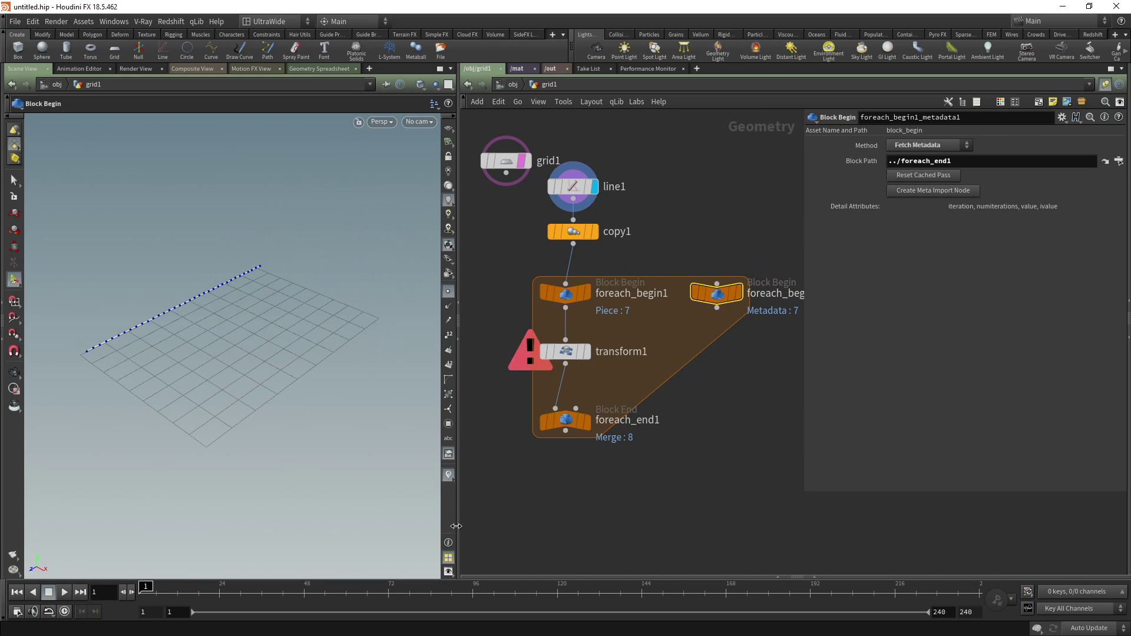
{"action": "left_click_drag", "start_coordinate": [458, 522], "coordinate": [345, 521]}
Set the detail() argument in transform1's Y rotation expression to the path "../foreach_begin1_metadata1/"
{"action": "left_click", "coordinate": [512, 352]}
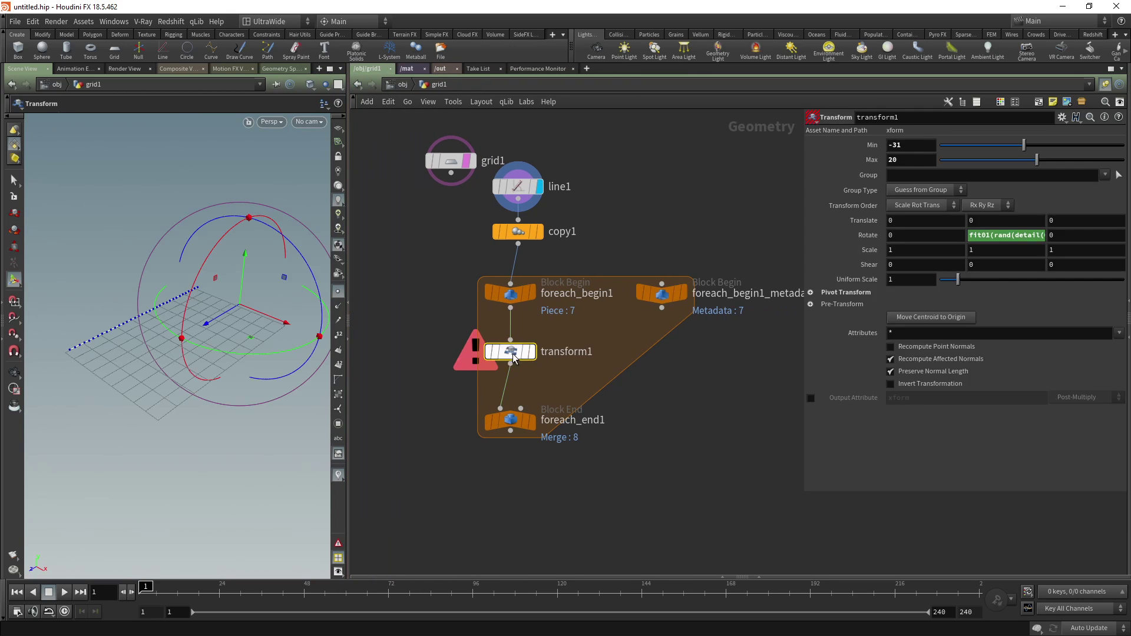
{"action": "left_click", "coordinate": [1012, 234]}
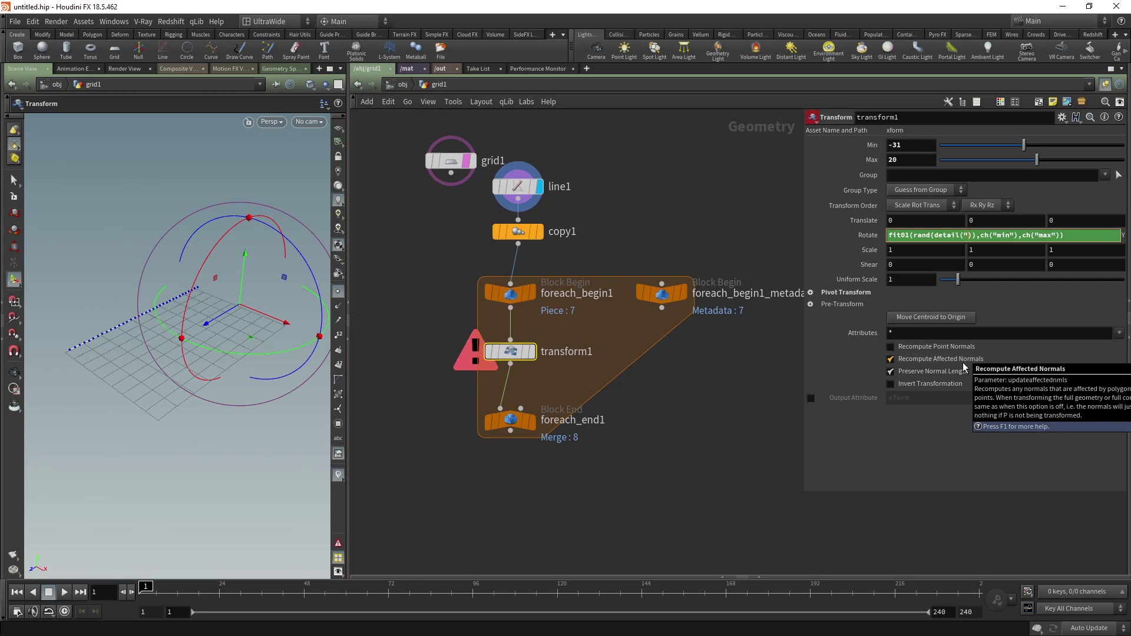
{"action": "type", "text": "\""}
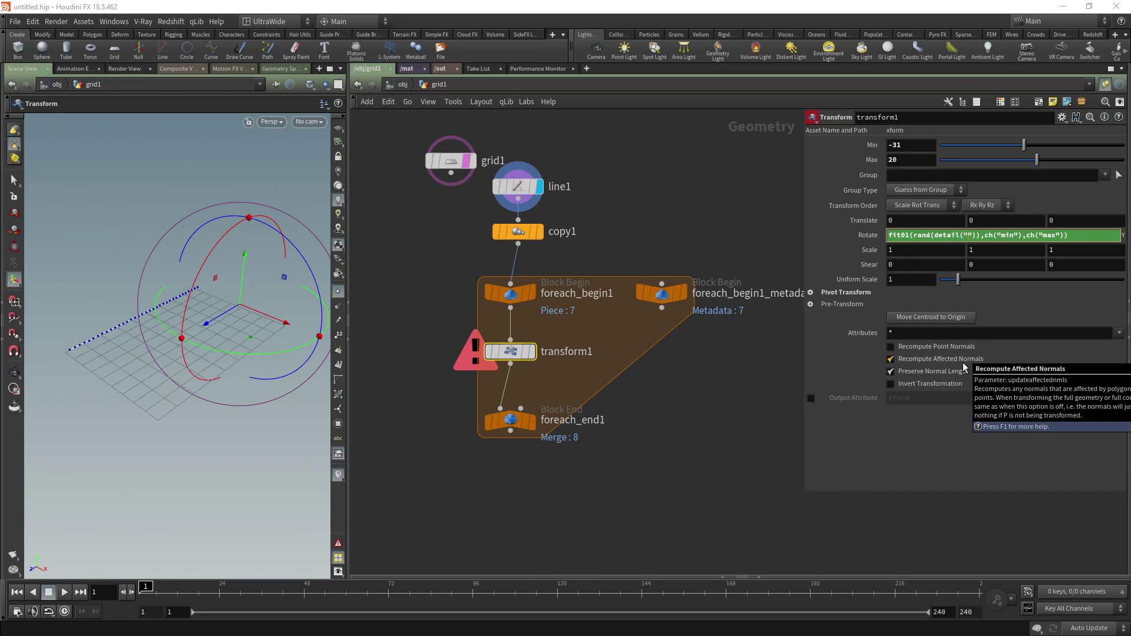
{"action": "type", "text": "../"}
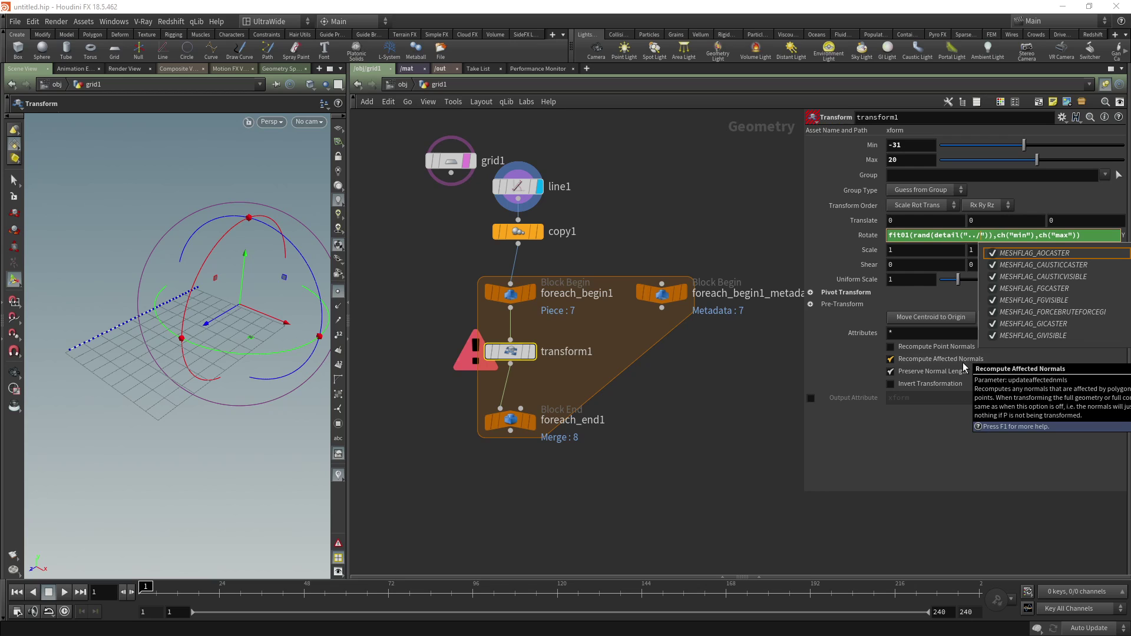
{"action": "type", "text": "for"}
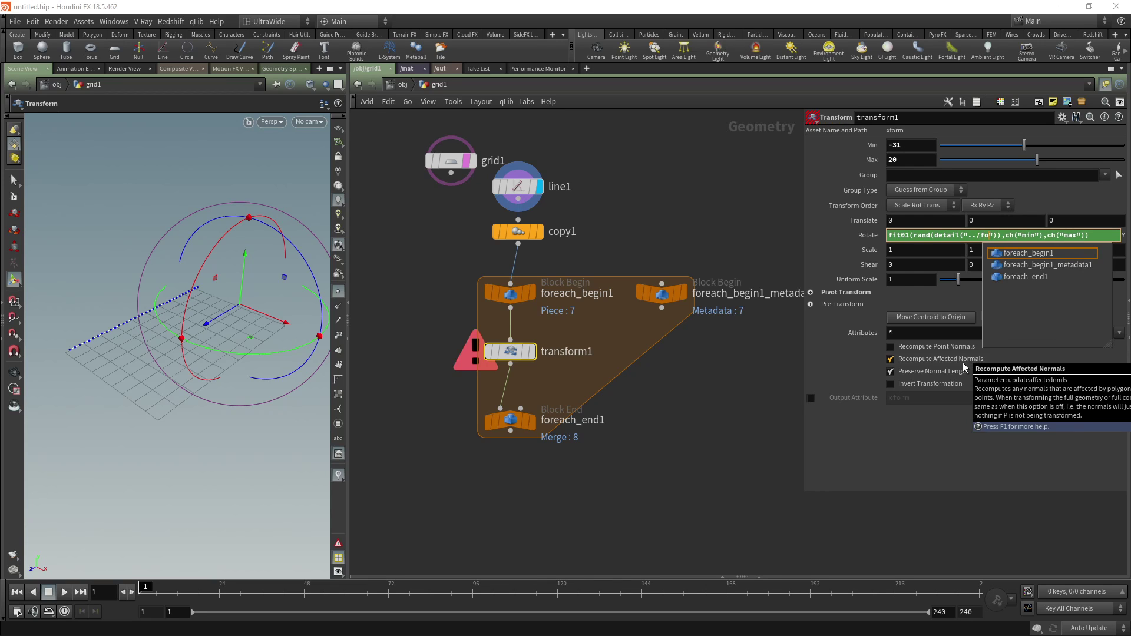
{"action": "left_click", "coordinate": [1037, 265]}
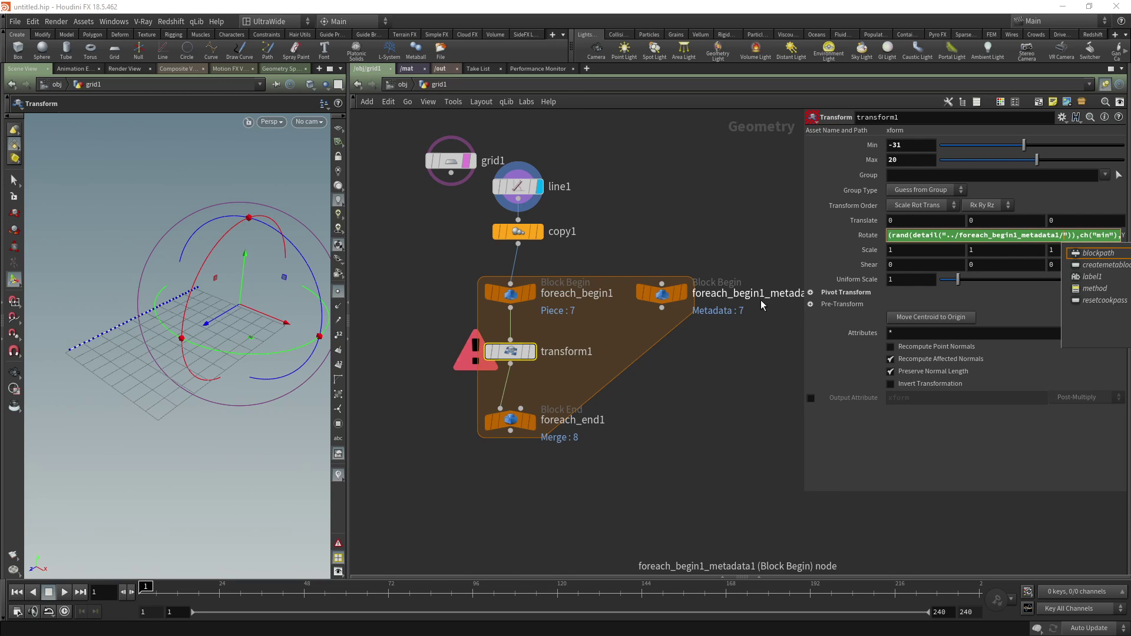
Check the detail attribute names of foreach_begin1_metadata1, and widen transform1's parameter pane to read the full Y rotation expression
{"action": "left_click", "coordinate": [664, 295]}
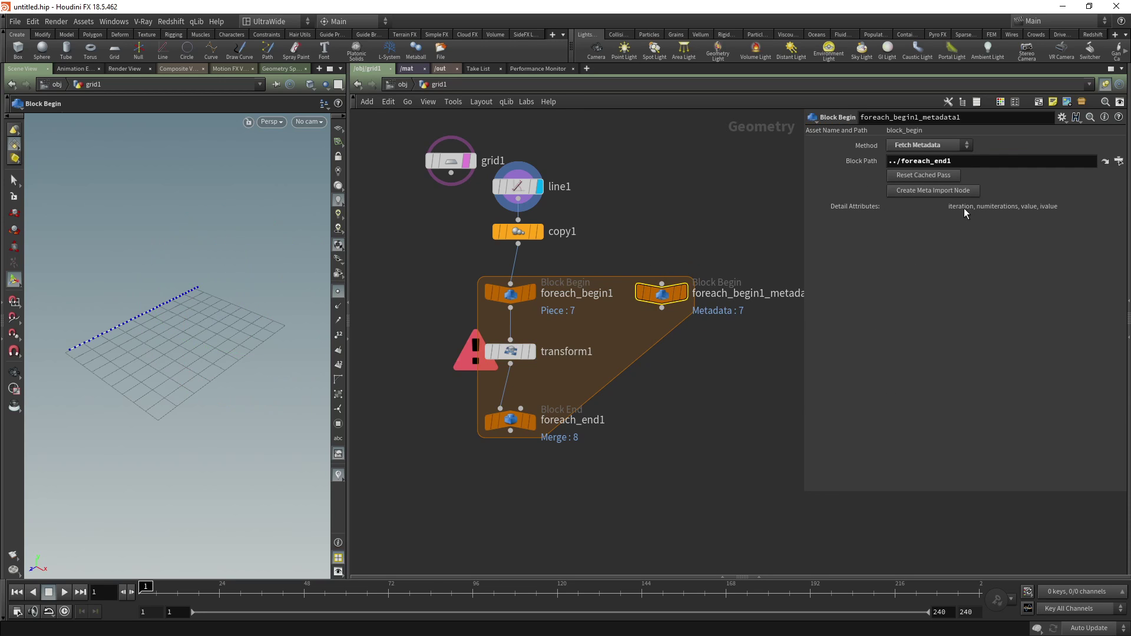
{"action": "middle_click_drag", "start_coordinate": [725, 326], "coordinate": [644, 314]}
{"action": "left_click", "coordinate": [423, 344]}
{"action": "left_click", "coordinate": [1014, 235]}
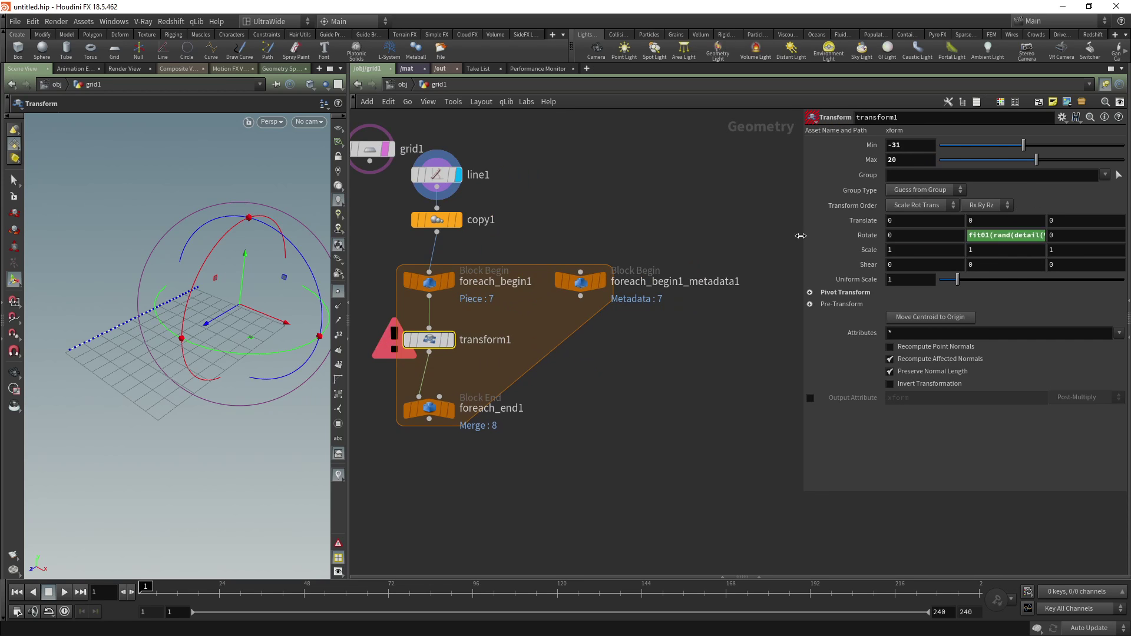
{"action": "left_click_drag", "start_coordinate": [804, 235], "coordinate": [523, 235]}
{"action": "left_click", "coordinate": [937, 236]}
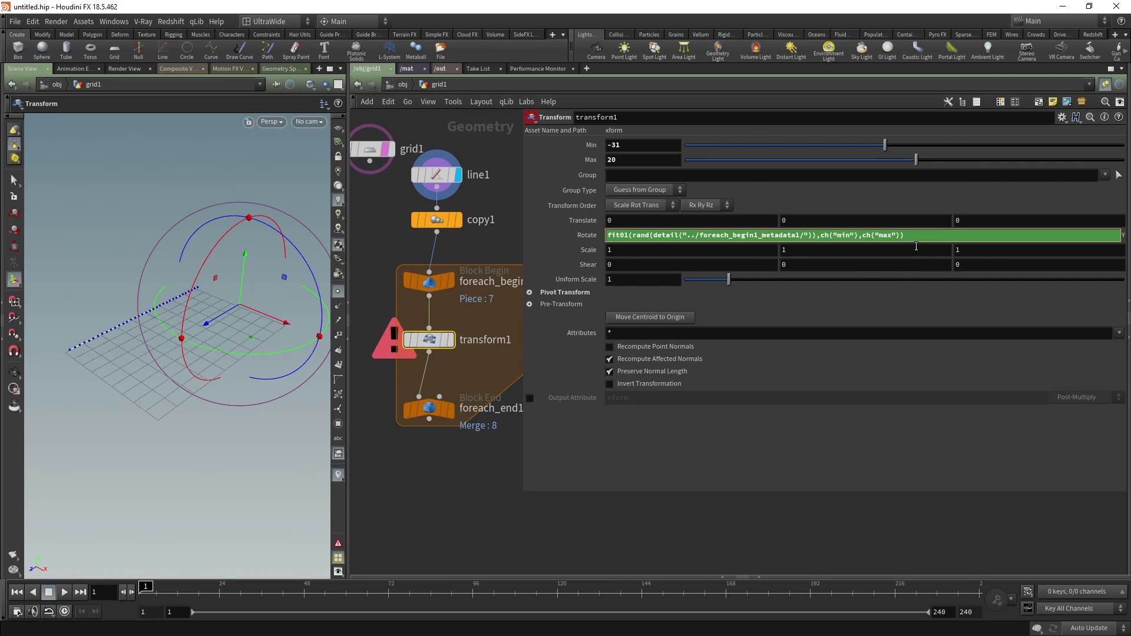
{"action": "left_click", "coordinate": [807, 236]}
{"action": "type", "text": ",\"numiterations\",e"}
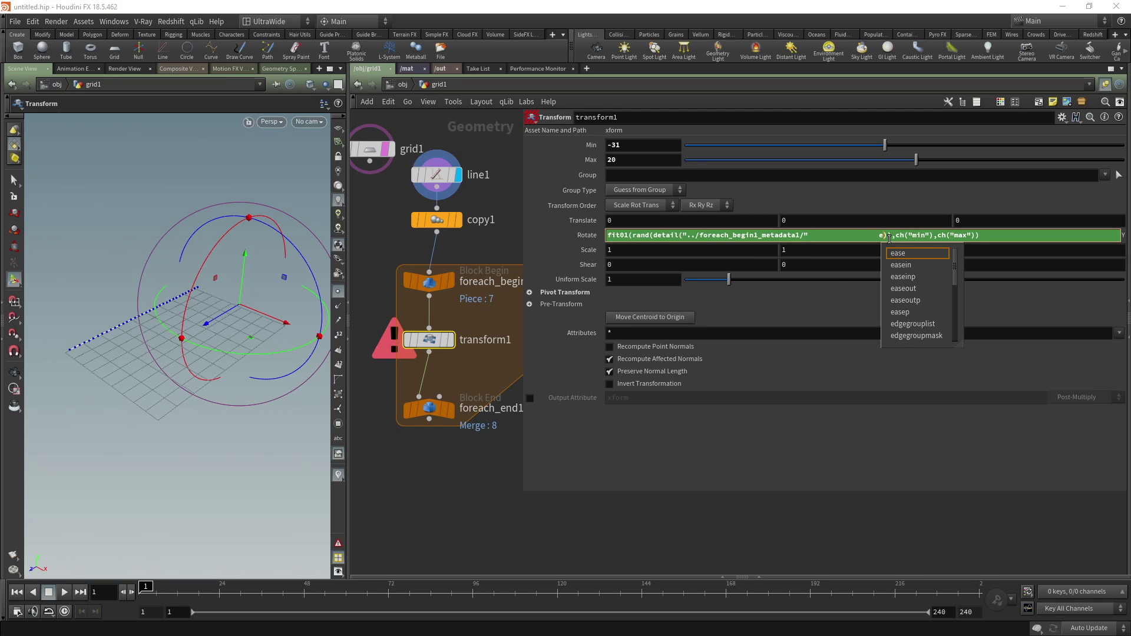
{"action": "key", "text": "Escape"}
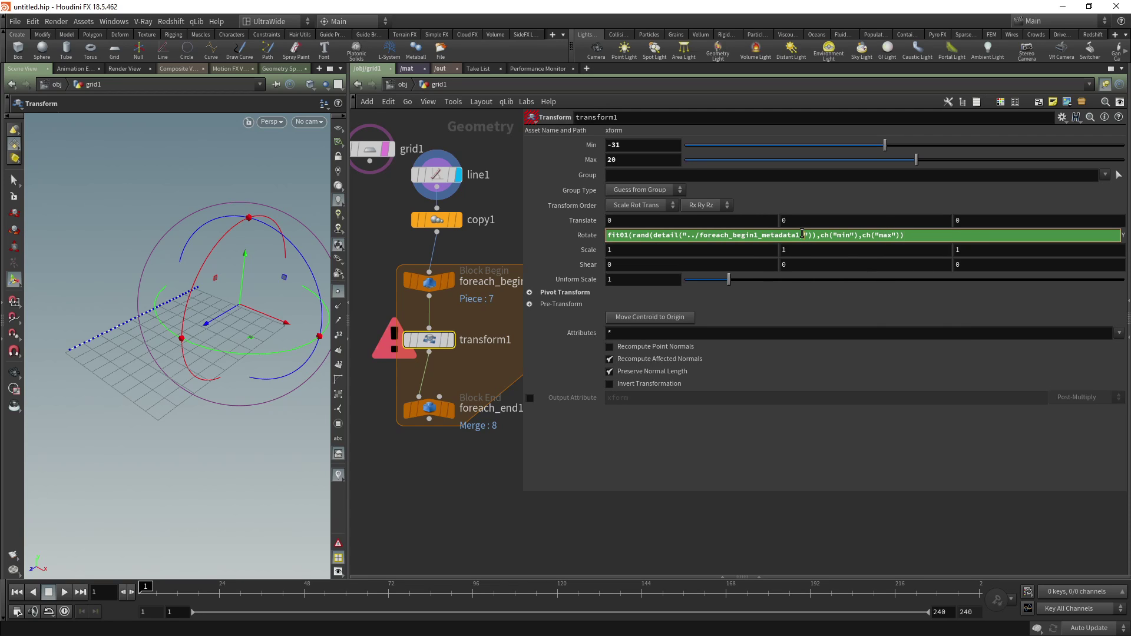
Open transform1's Y rotation expression in the expression editor and enlarge the editor window
{"action": "key", "text": "alt+e"}
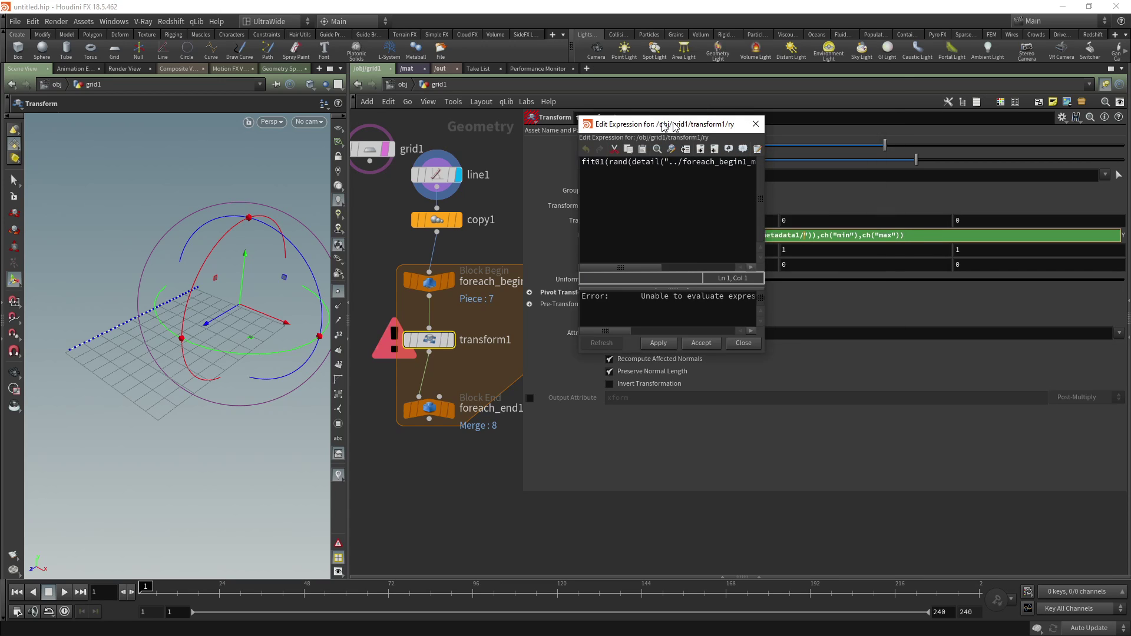
{"action": "left_click_drag", "start_coordinate": [685, 351], "coordinate": [1107, 422]}
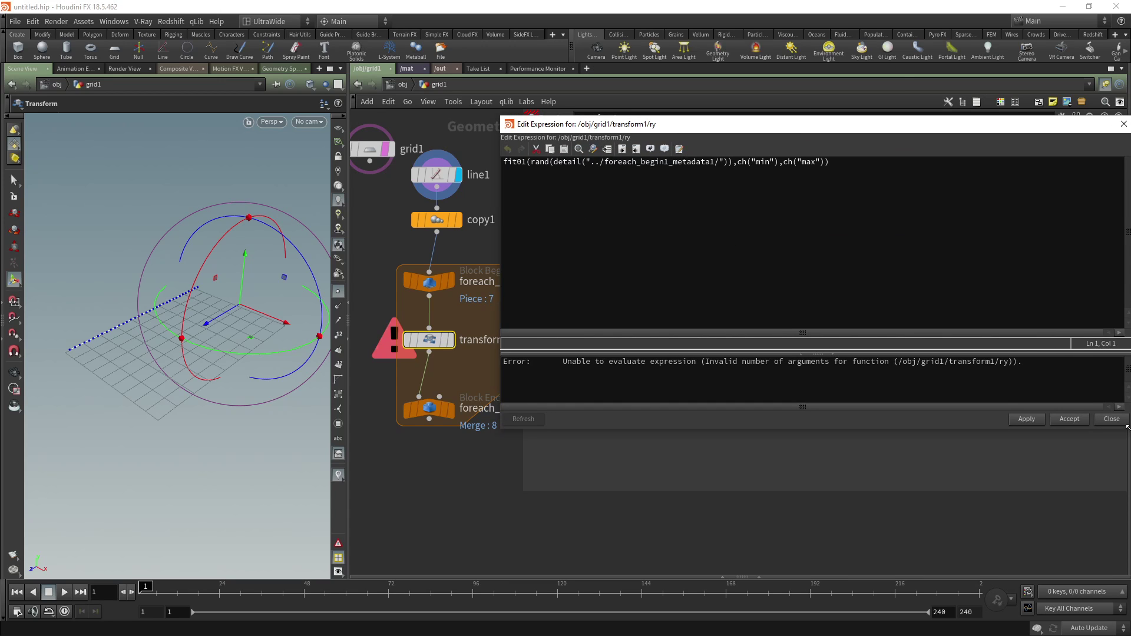
{"action": "left_click_drag", "start_coordinate": [832, 130], "coordinate": [737, 139]}
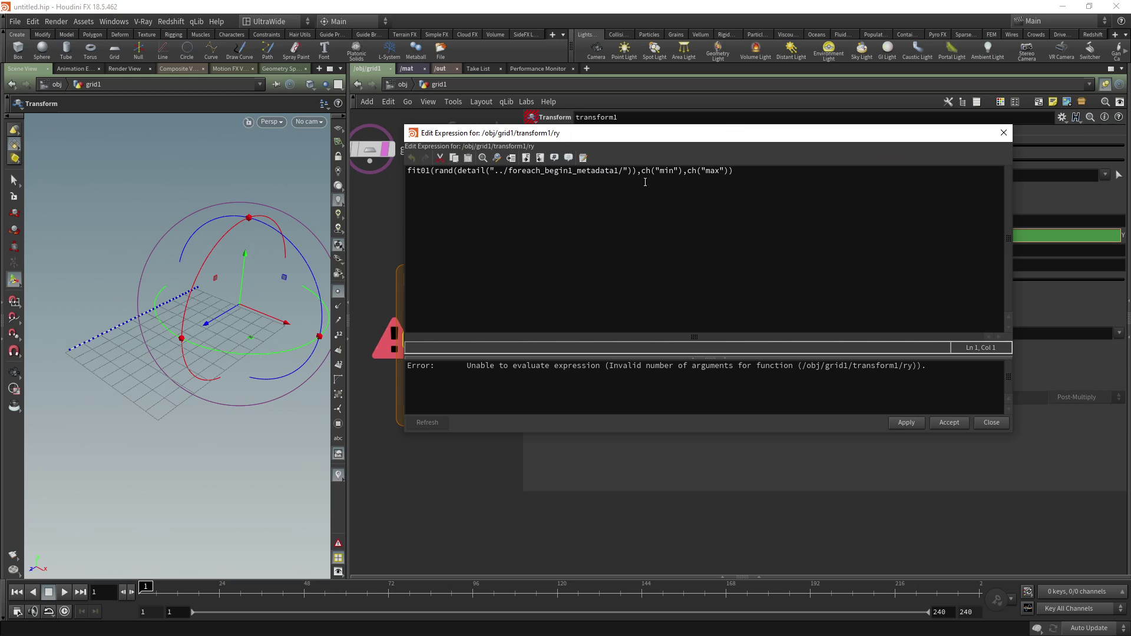
Insert "iteration" after the metadata path inside detail() in the Y rotation expression
{"action": "left_click", "coordinate": [628, 170]}
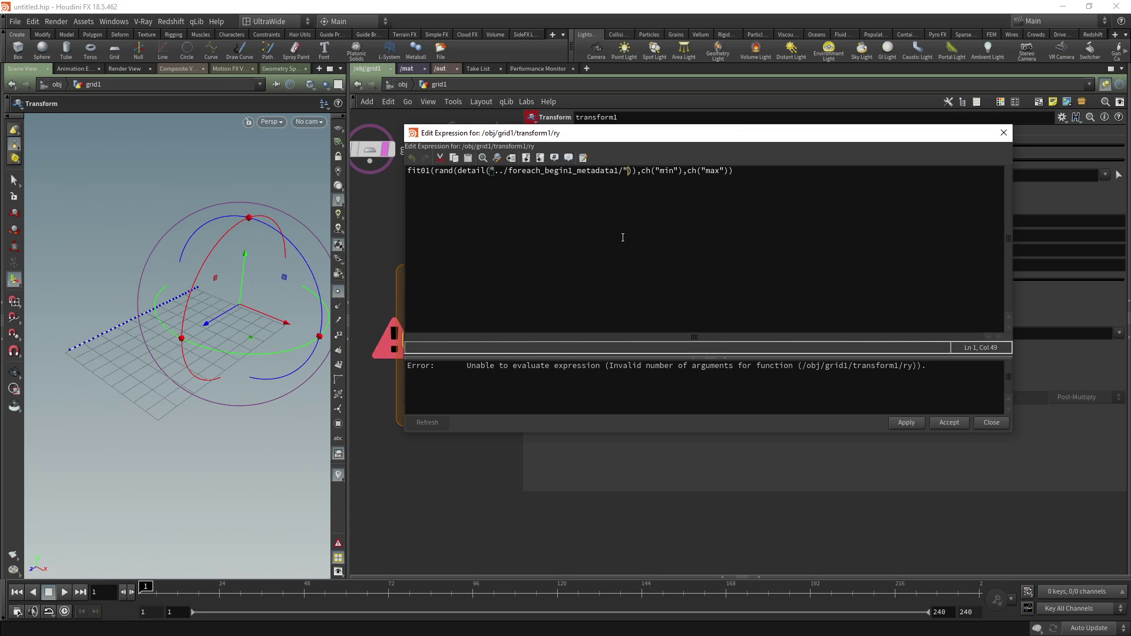
{"action": "type", "text": ","}
{"action": "type", "text": "\"iter"}
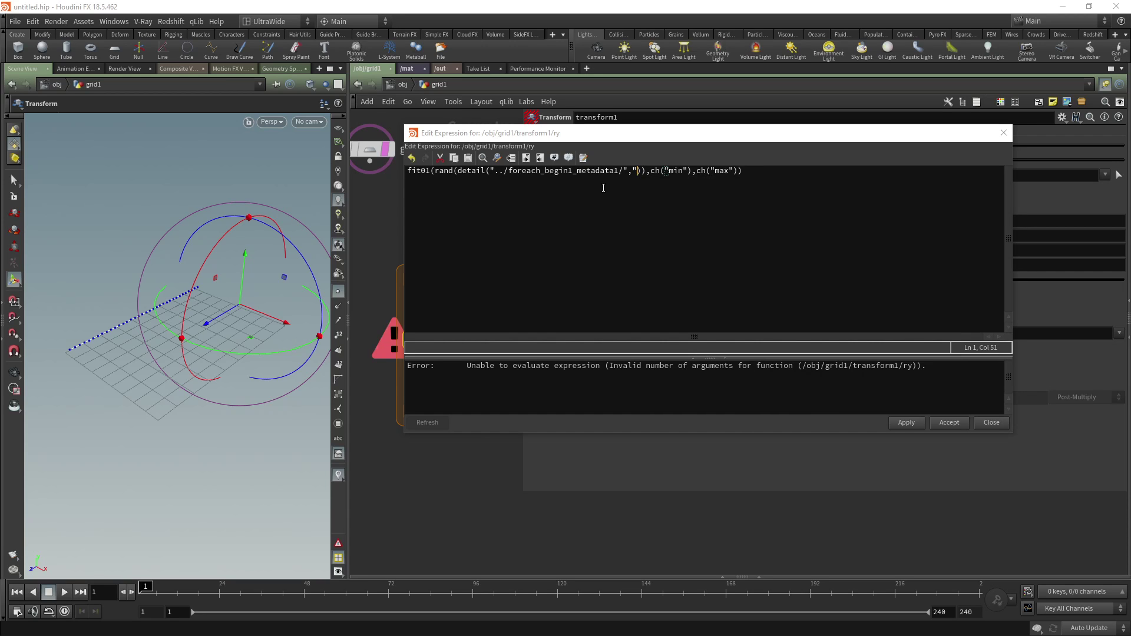
{"action": "type", "text": "ation"}
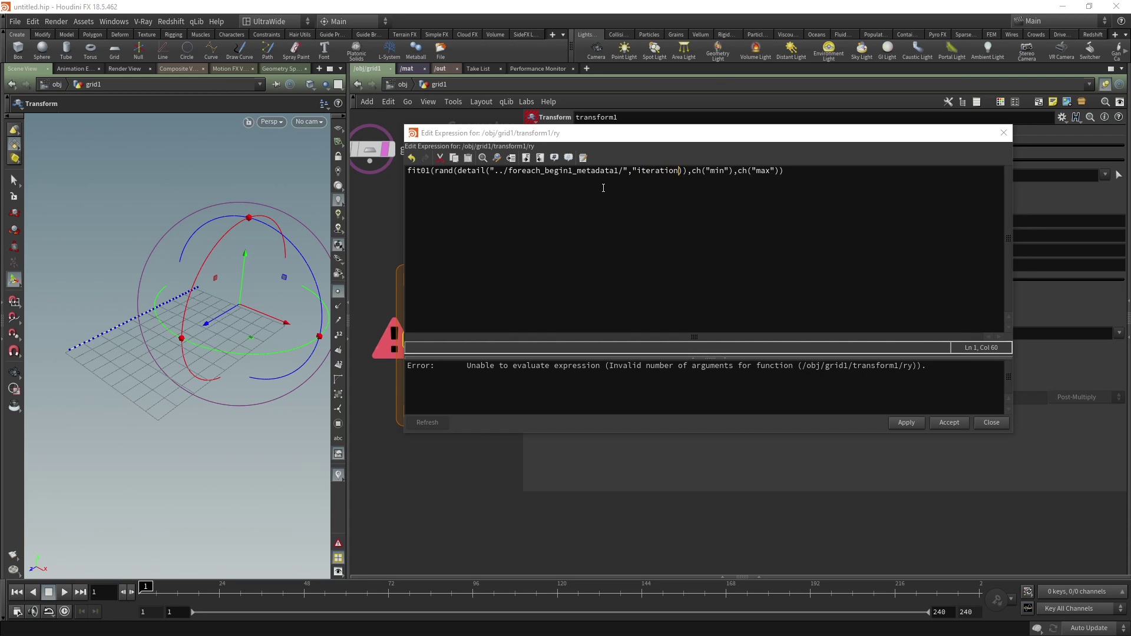
{"action": "type", "text": "\""}
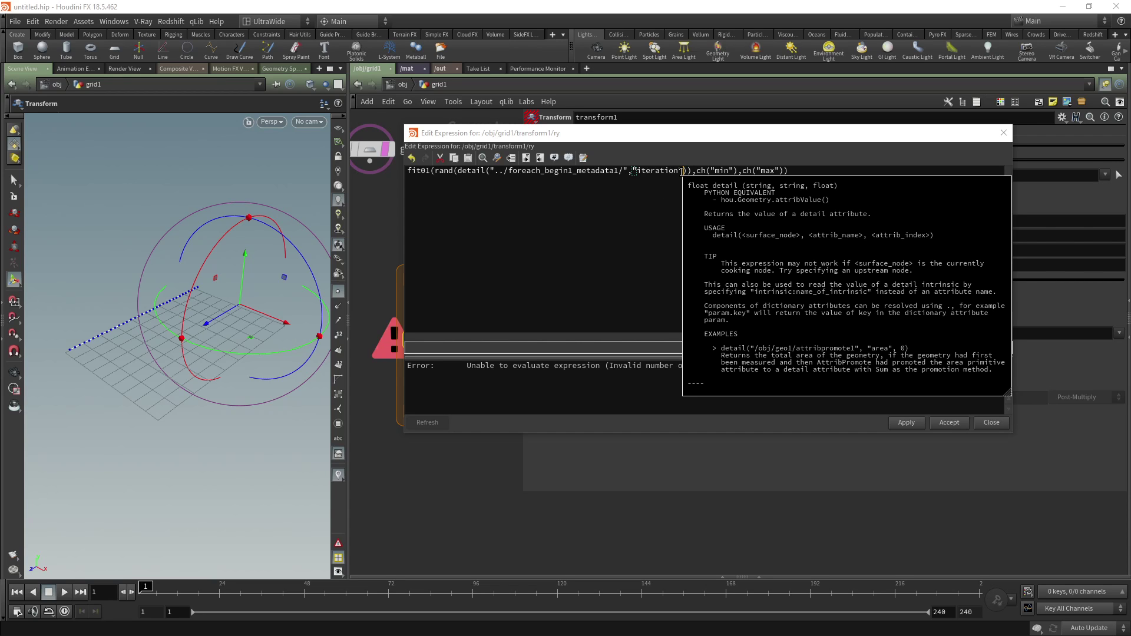
Try to move "iteration" outside the closing parenthesis of detail() as a separate rand() argument followed by a comma
{"action": "mouse_move", "coordinate": [683, 172]}
{"action": "left_mouse_down"}
{"action": "mouse_move", "coordinate": [621, 174]}
{"action": "mouse_move", "coordinate": [687, 173]}
{"action": "mouse_move", "coordinate": [677, 175]}
{"action": "left_mouse_up"}
{"action": "key", "text": "ctrl+c"}
{"action": "left_click", "coordinate": [634, 172]}
{"action": "key", "text": "BackSpace"}
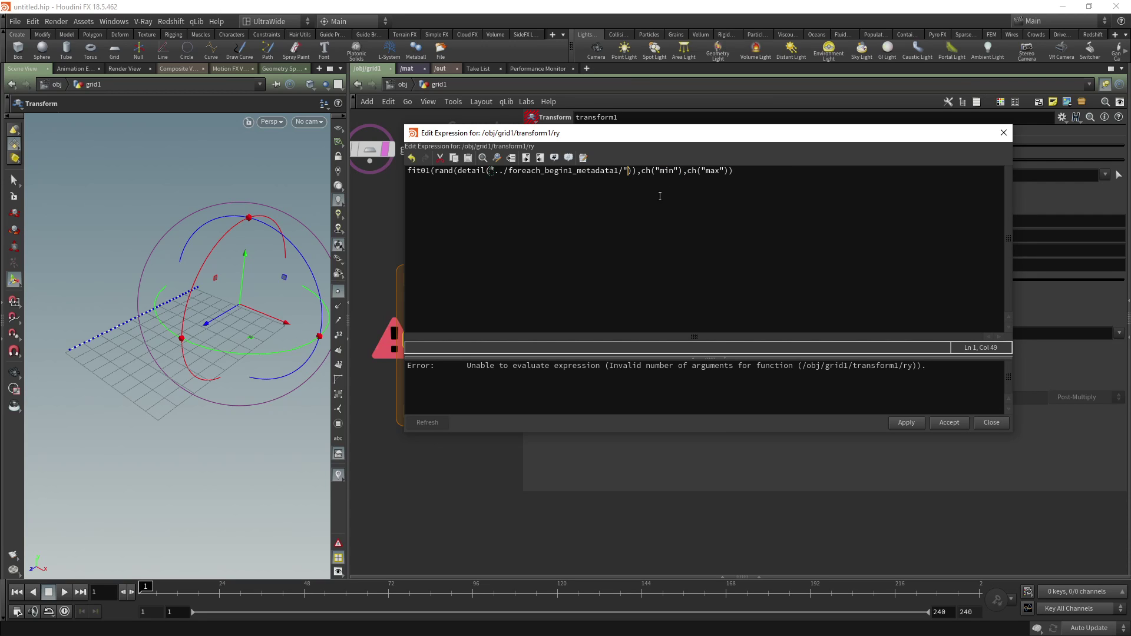
{"action": "type", "text": "),"}
{"action": "key", "text": "ctrl+v"}
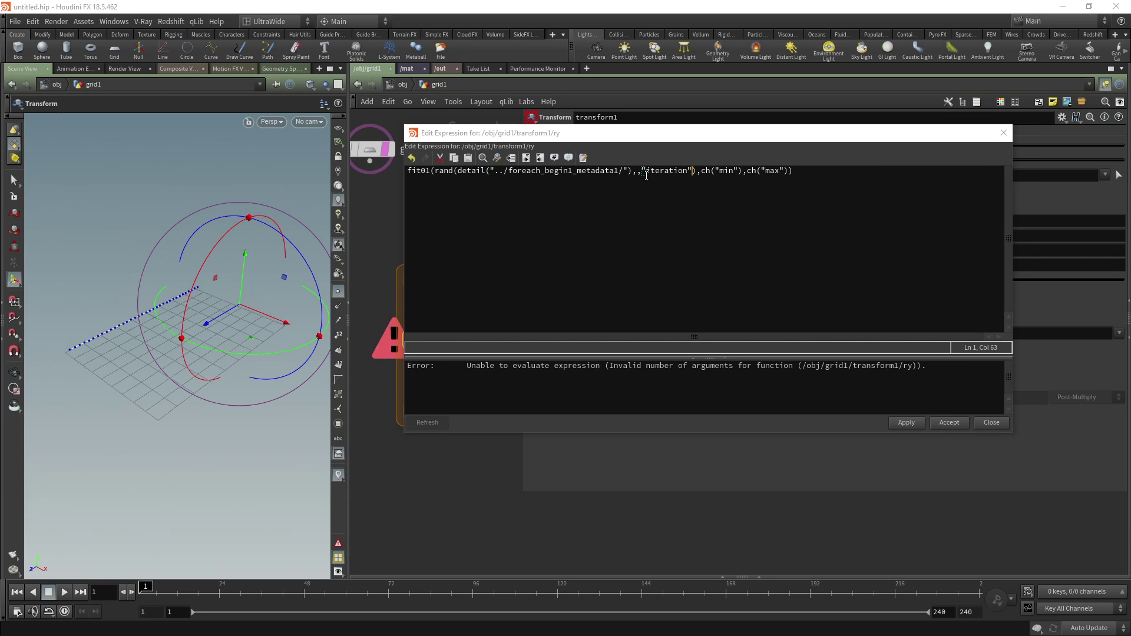
{"action": "left_click", "coordinate": [637, 171]}
{"action": "key", "text": "BackSpace"}
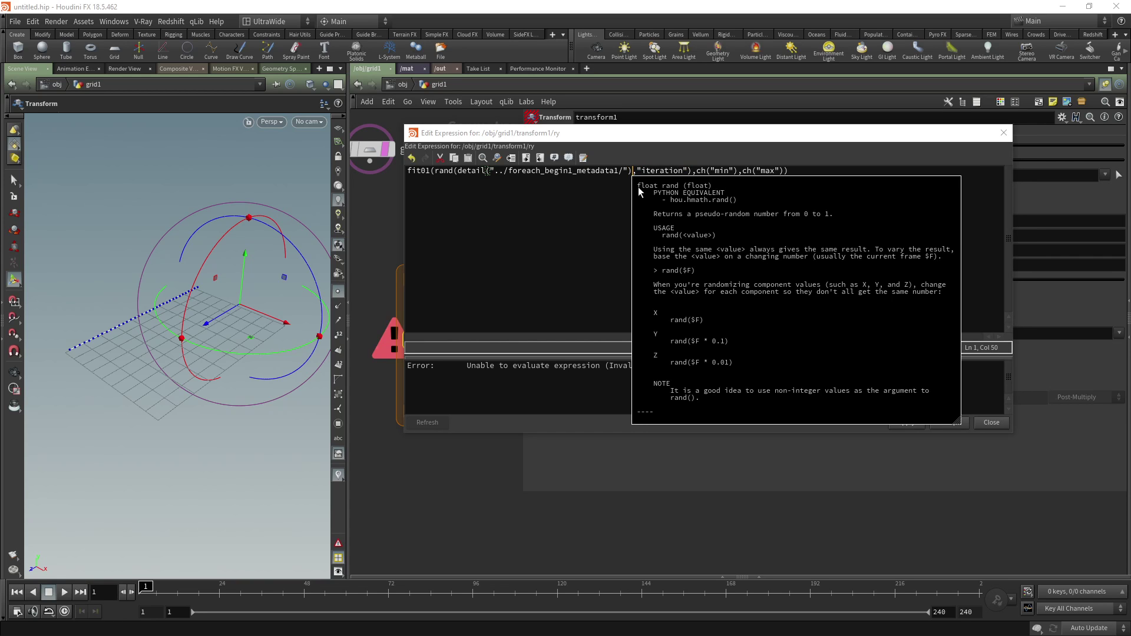
{"action": "left_click", "coordinate": [688, 172]}
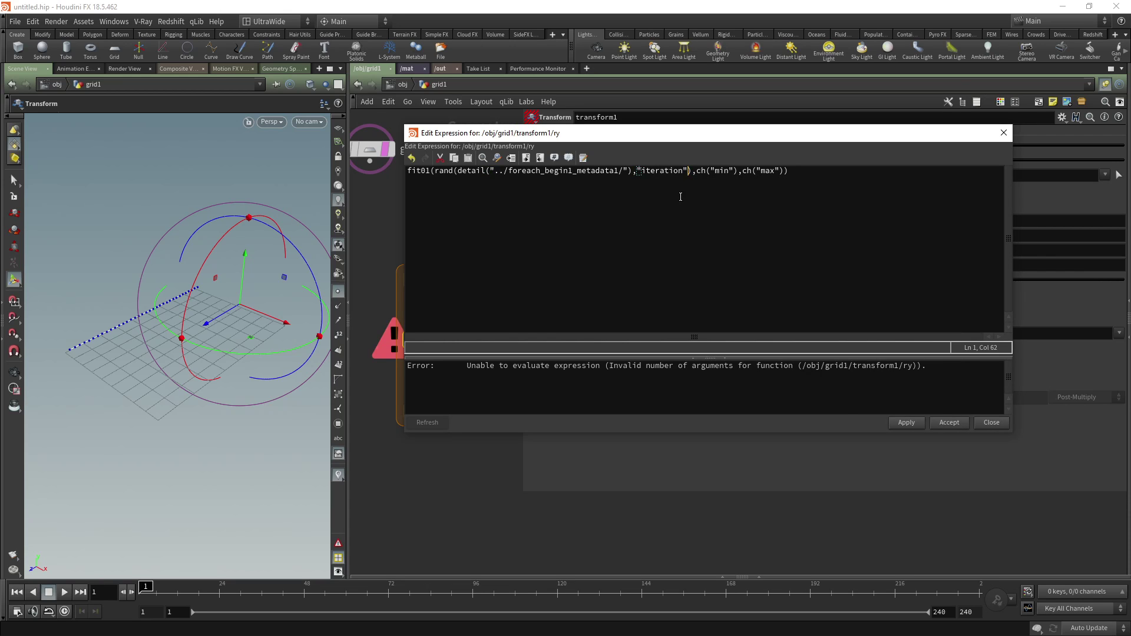
{"action": "type", "text": ","}
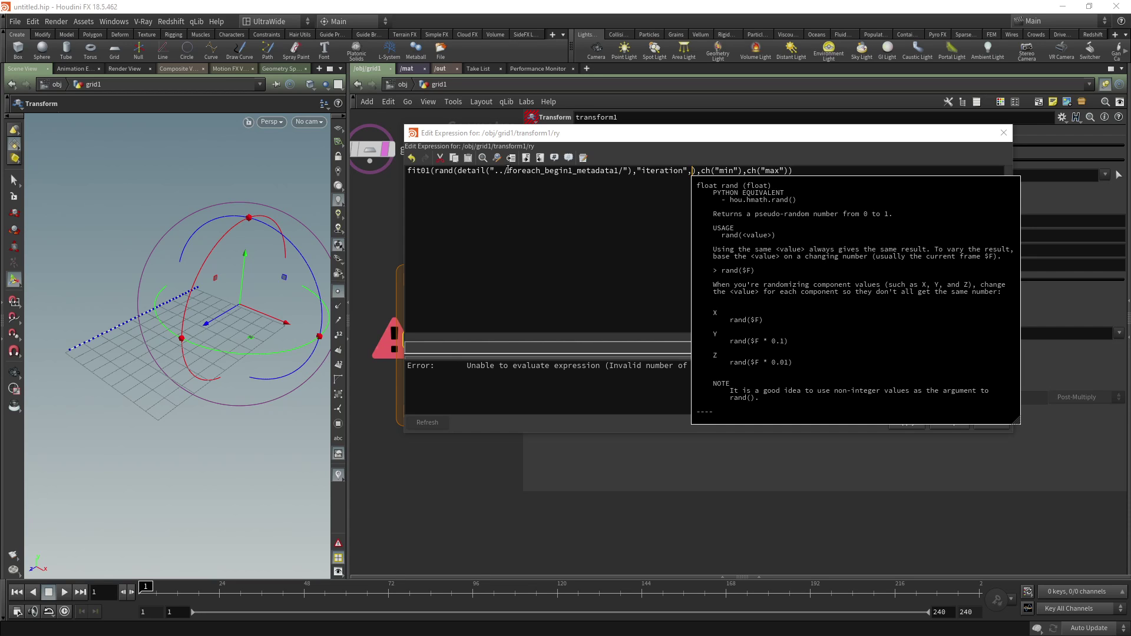
Remove the extra "iteration" argument from rand() and the trailing slash from the path, leaving detail("../foreach_begin1_metadata1")
{"action": "left_click", "coordinate": [628, 170]}
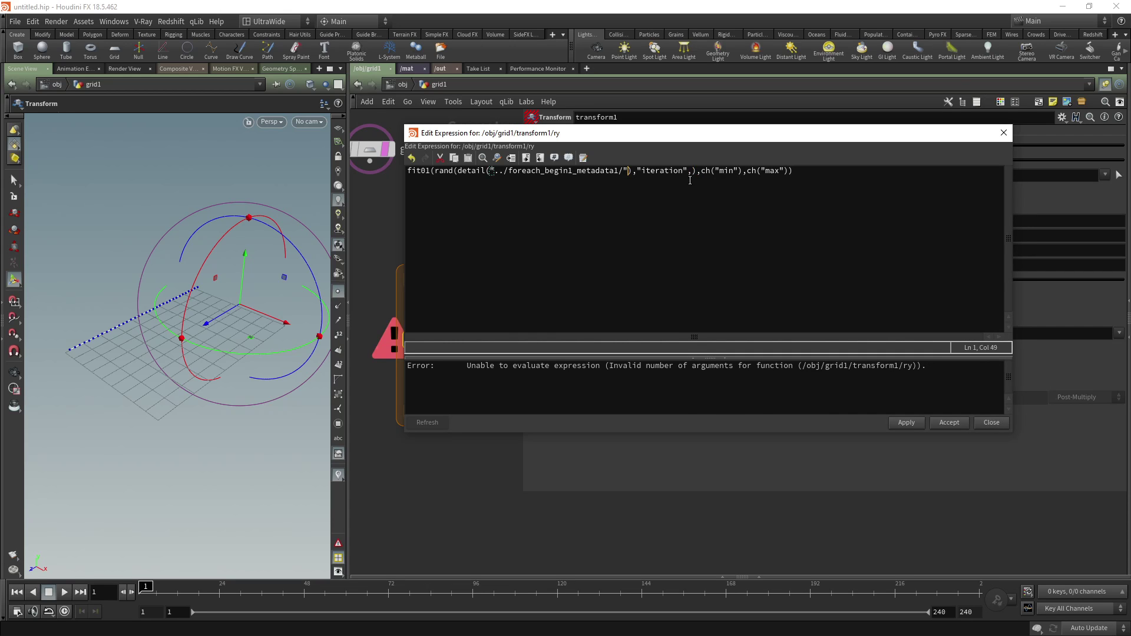
{"action": "left_click_drag", "start_coordinate": [688, 171], "coordinate": [636, 172]}
{"action": "key", "text": "Delete"}
{"action": "key", "text": "Delete"}
{"action": "key", "text": "BackSpace"}
{"action": "left_click", "coordinate": [628, 171]}
{"action": "key", "text": "BackSpace"}
{"action": "key", "text": "BackSpace"}
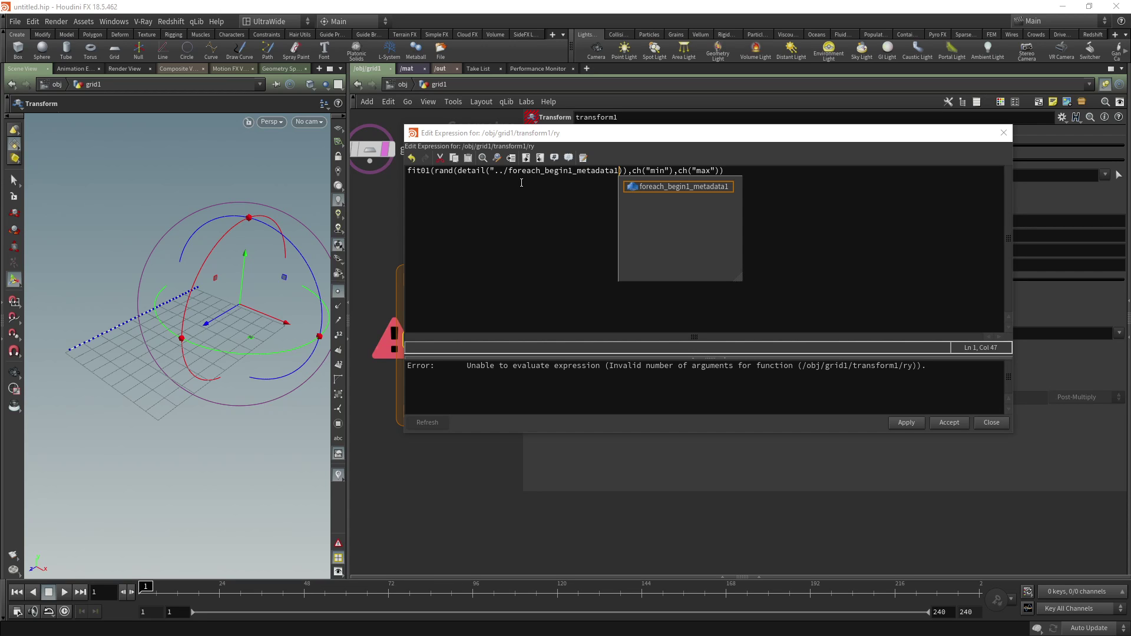
{"action": "left_click", "coordinate": [494, 172]}
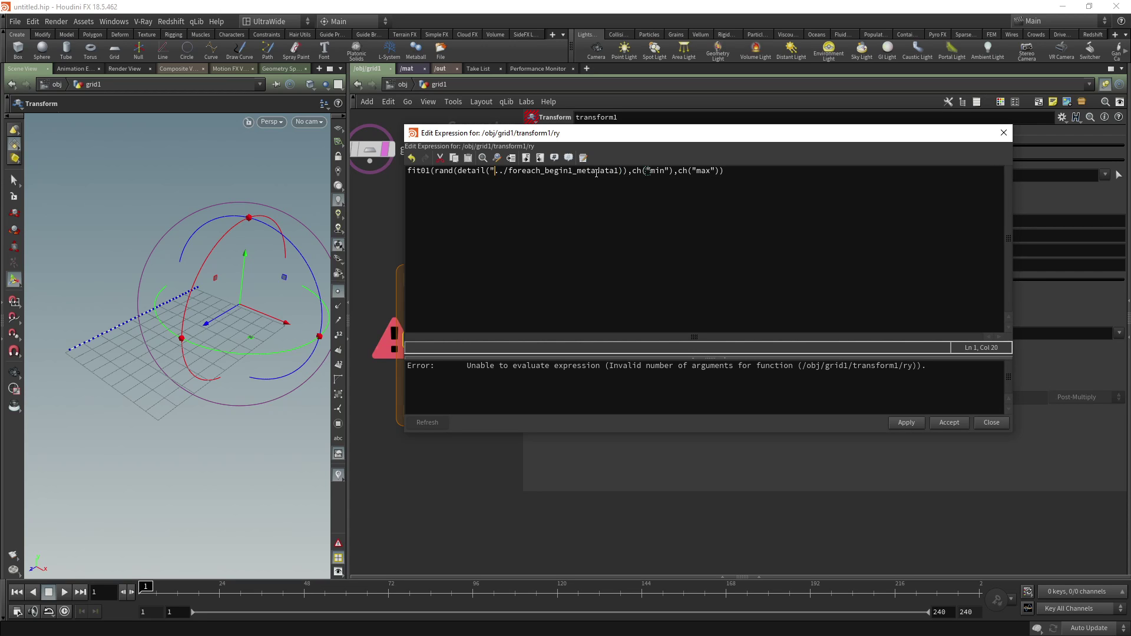
{"action": "left_click", "coordinate": [618, 171]}
{"action": "type", "text": "\""}
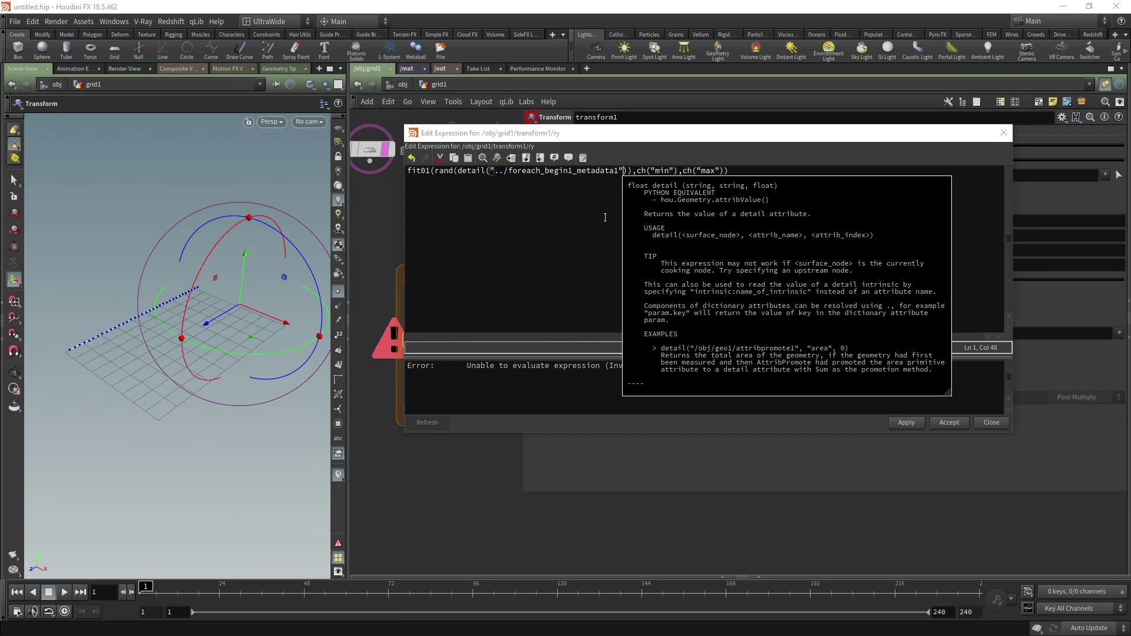
Add "iteration" and index 0 as the second and third arguments of detail(), apply the expression and close the editor
{"action": "type", "text": ","}
{"action": "type", "text": "\"iteratio"}
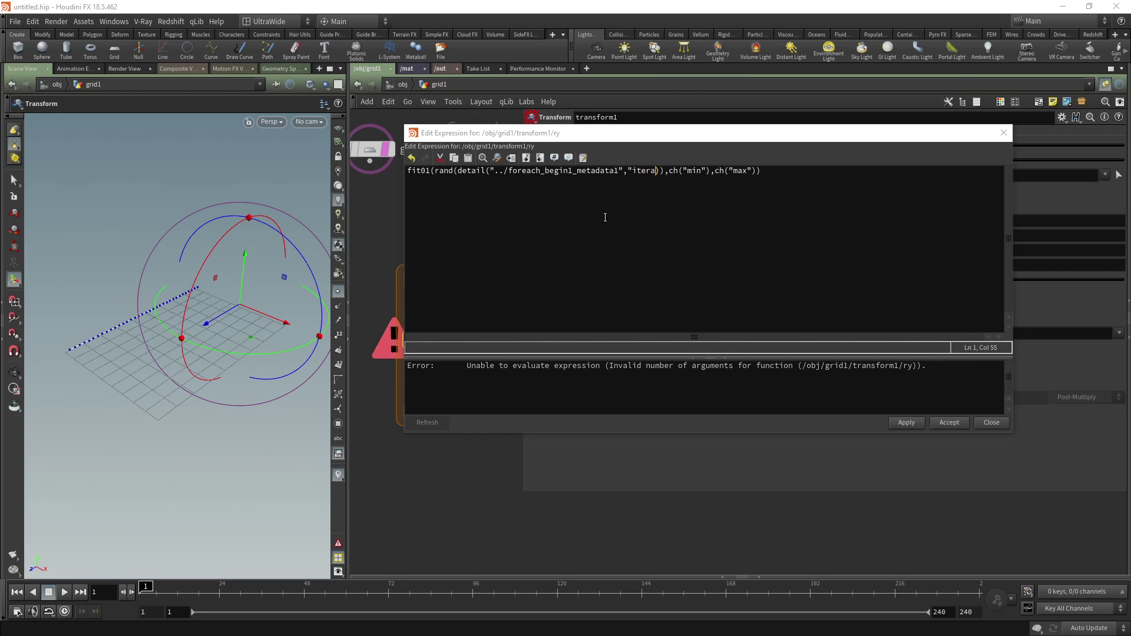
{"action": "type", "text": "n"}
{"action": "type", "text": "\","}
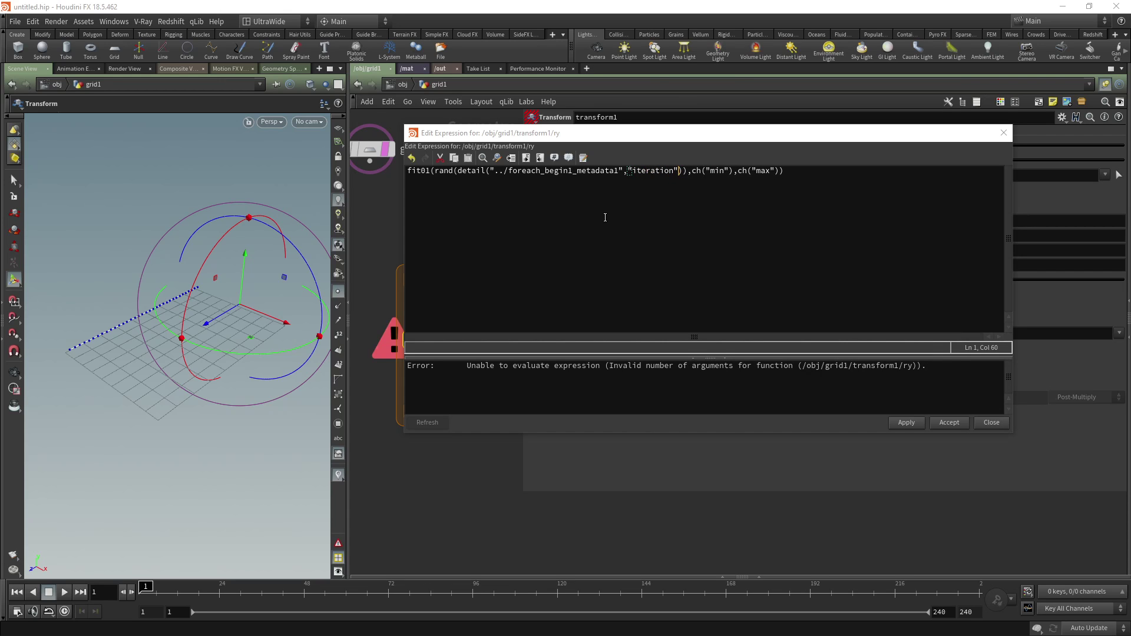
{"action": "type", "text": "0"}
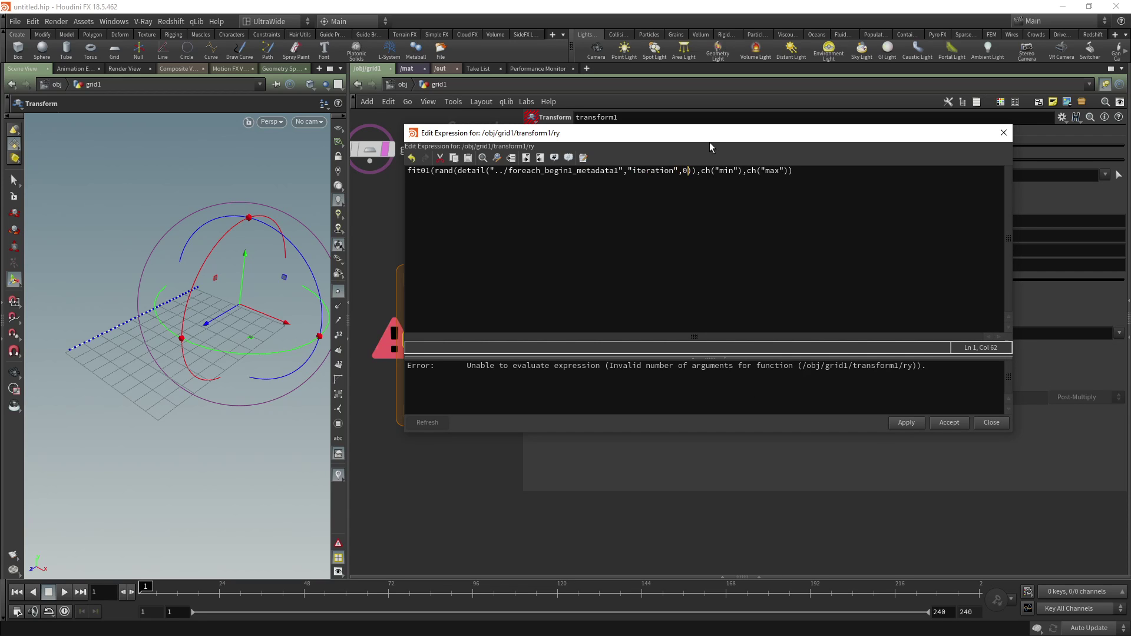
{"action": "left_click", "coordinate": [906, 422]}
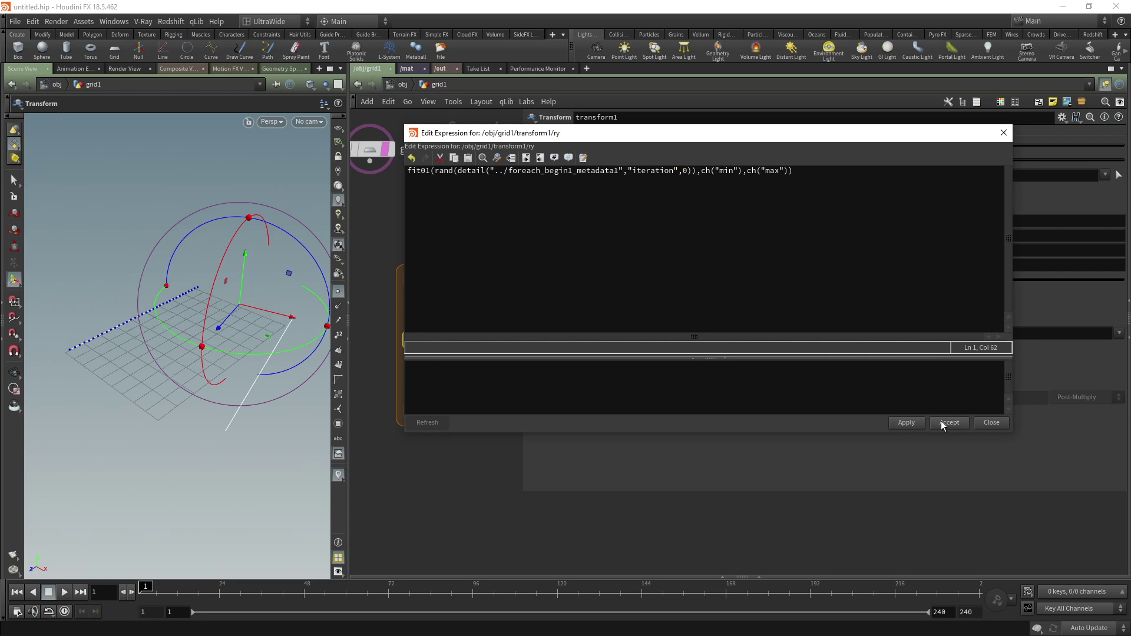
{"action": "left_click", "coordinate": [992, 423]}
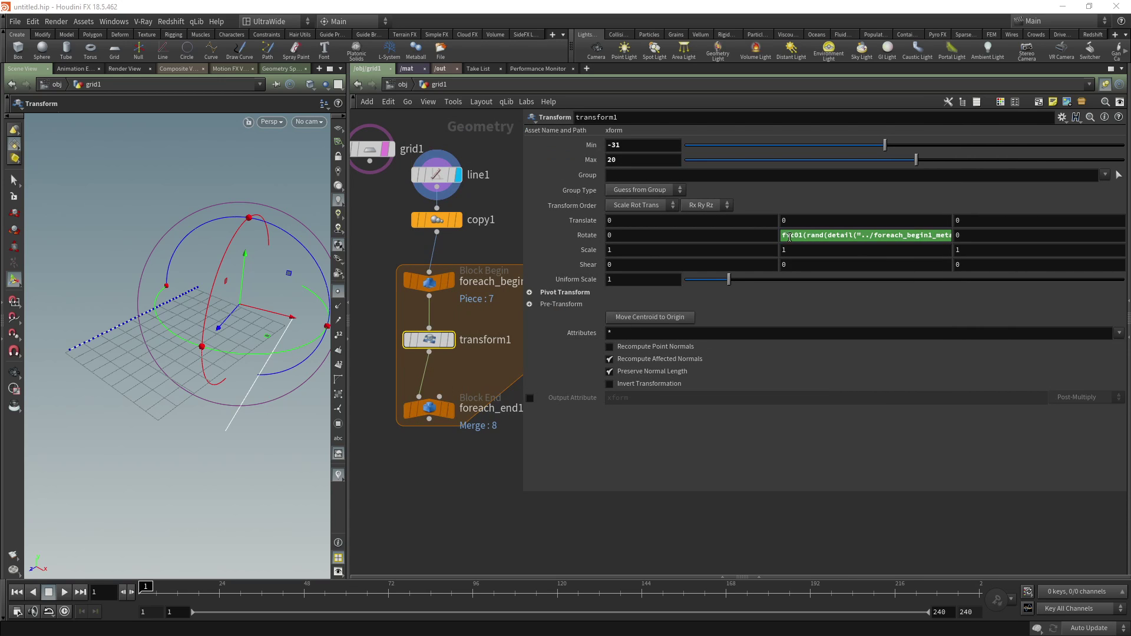
Narrow the parameter pane, set transform1's Min to -125, and display foreach_end1's output to view all the rotated lines
{"action": "left_click_drag", "start_coordinate": [522, 489], "coordinate": [733, 492]}
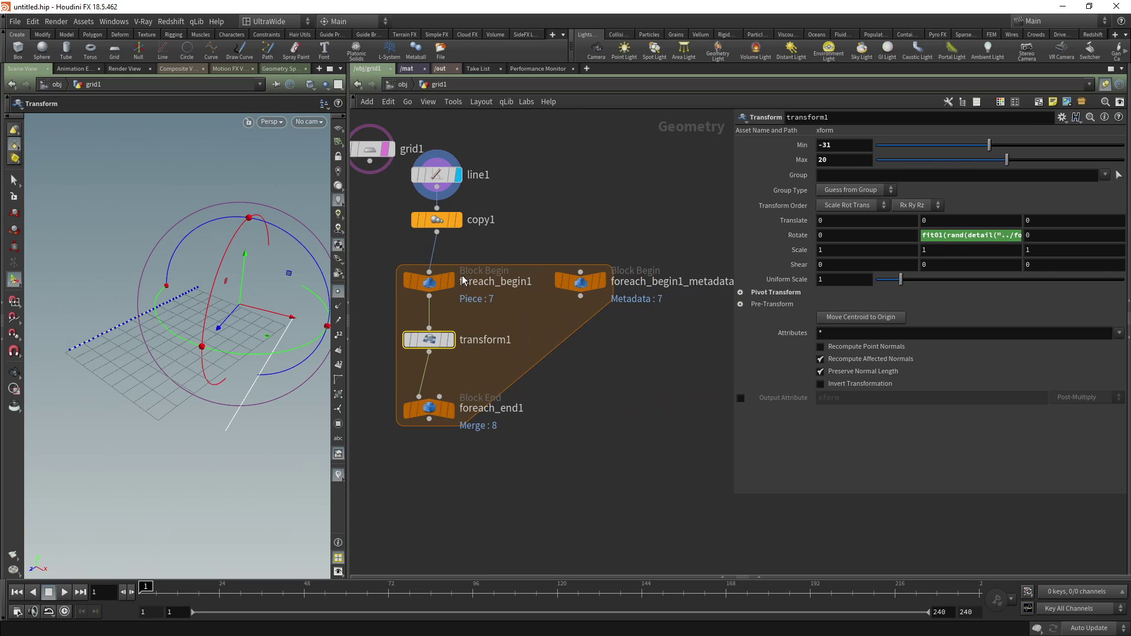
{"action": "left_click_drag", "start_coordinate": [988, 146], "coordinate": [957, 152]}
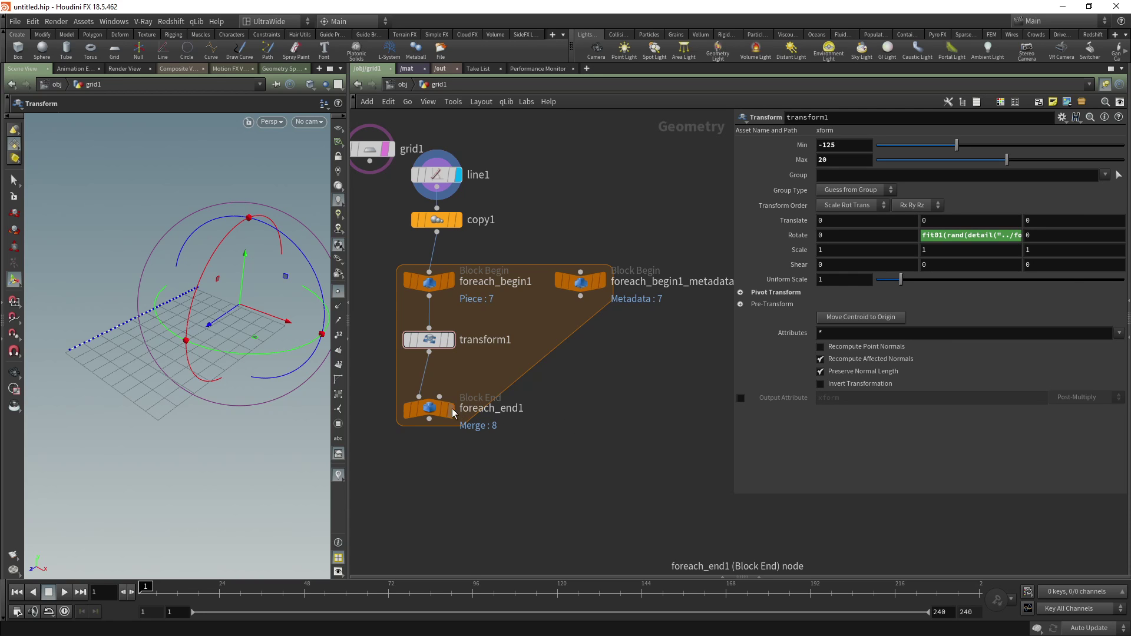
{"action": "left_click", "coordinate": [432, 412]}
{"action": "key", "text": "Escape"}
{"action": "left_click_drag", "start_coordinate": [235, 329], "coordinate": [253, 347]}
{"action": "key", "text": "Return"}
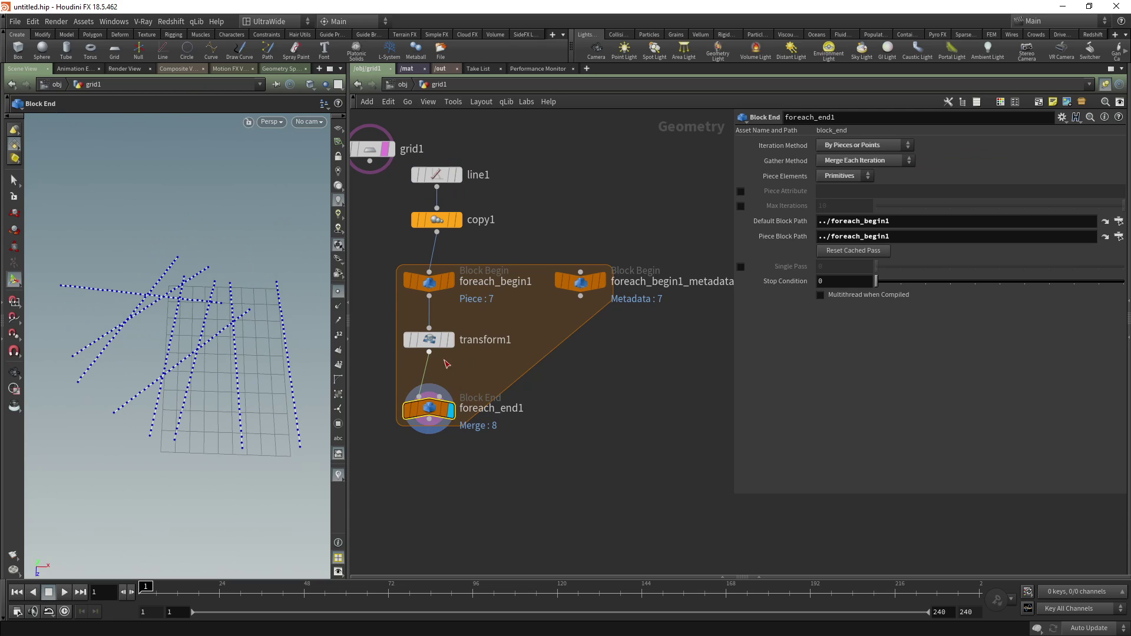
Display transform1's output and expand its Pivot Transform settings
{"action": "left_click", "coordinate": [431, 346]}
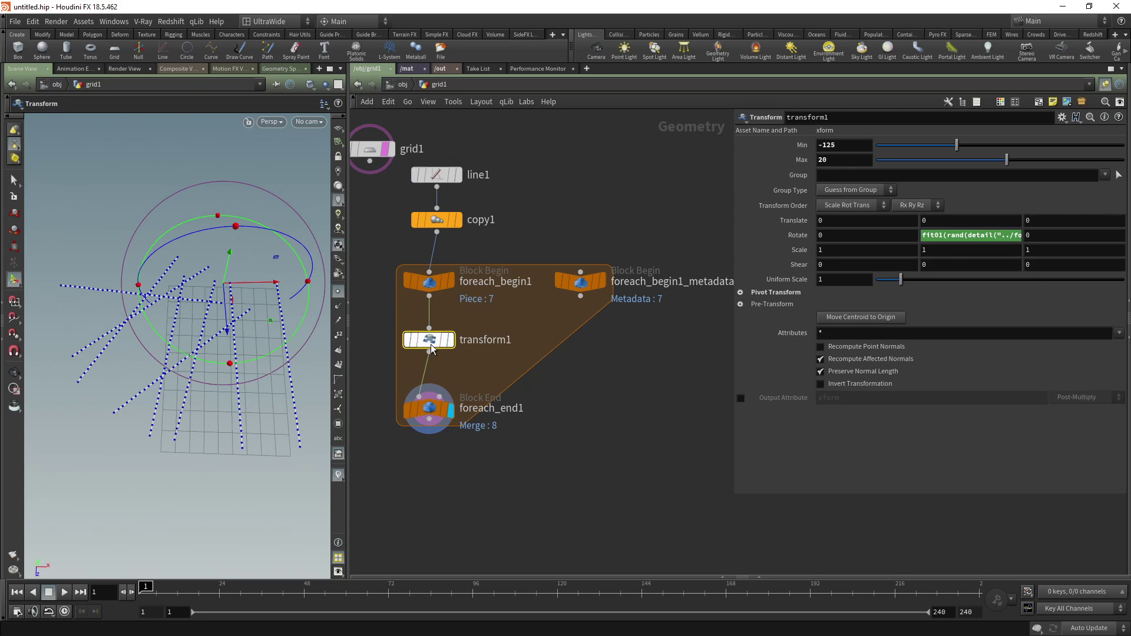
{"action": "left_click", "coordinate": [451, 340]}
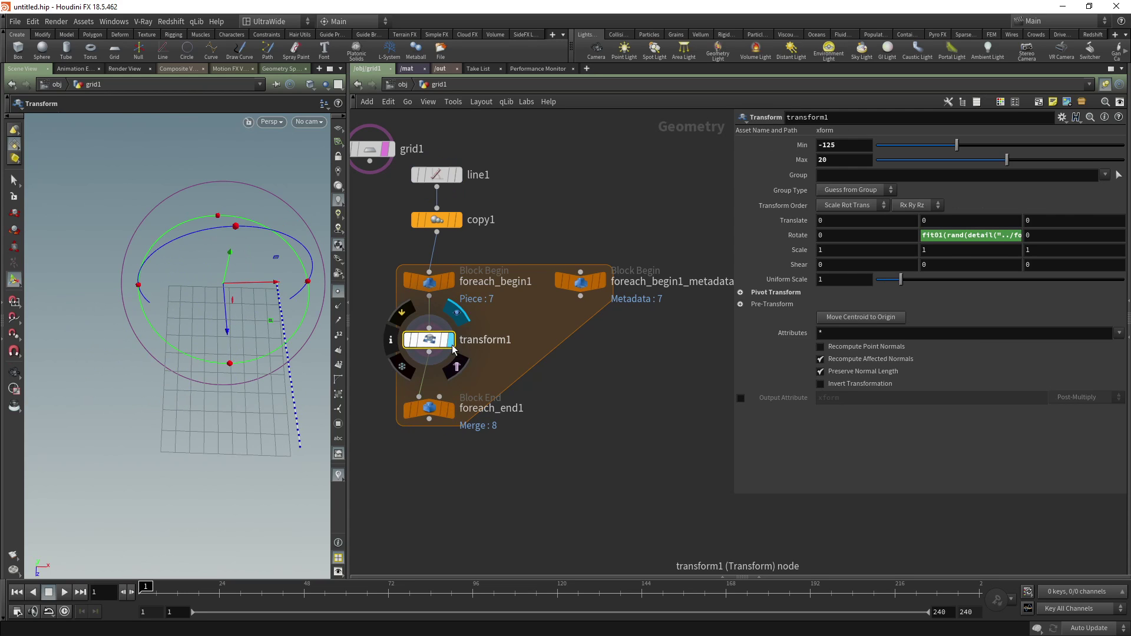
{"action": "left_click", "coordinate": [741, 292]}
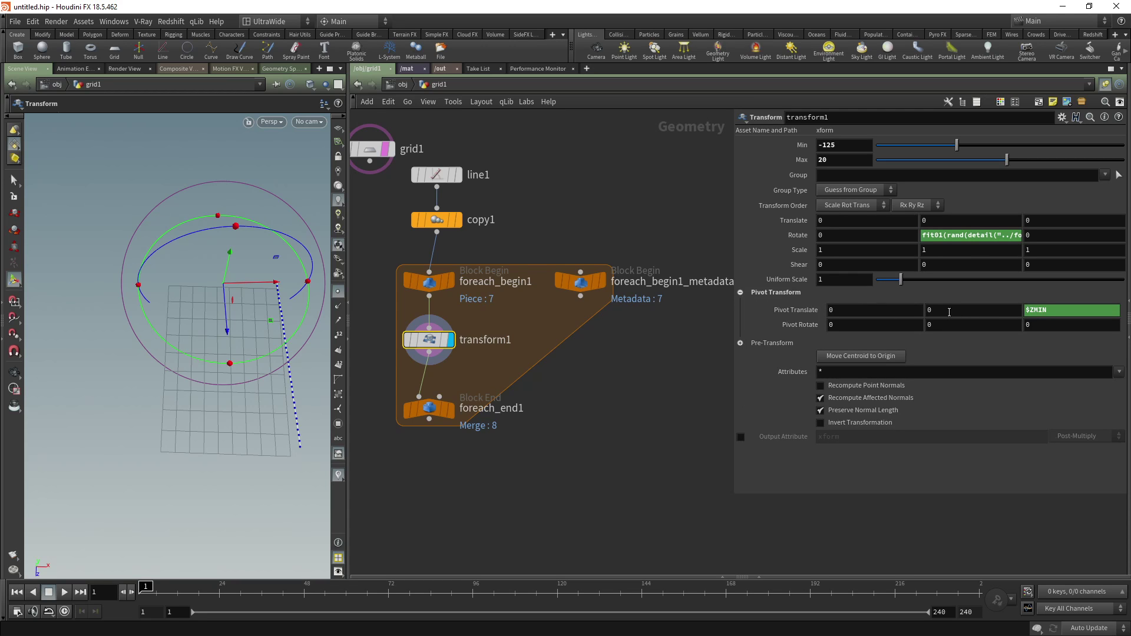
Set transform1's Pivot Translate Y to $XMAX
{"action": "left_click", "coordinate": [930, 309]}
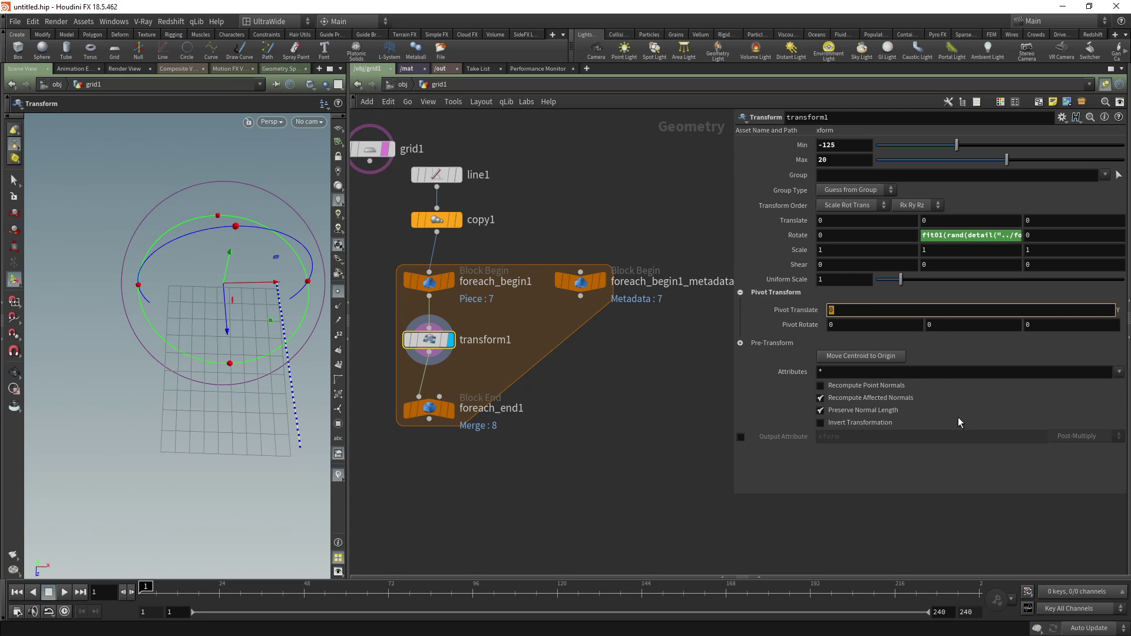
{"action": "type", "text": "$"}
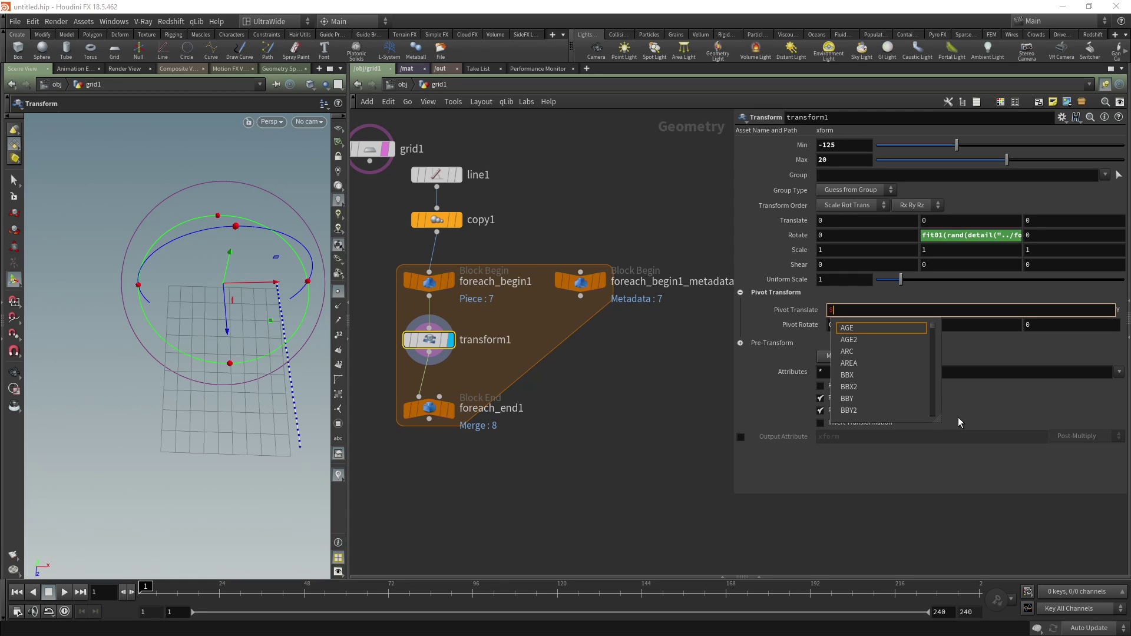
{"action": "type", "text": "X"}
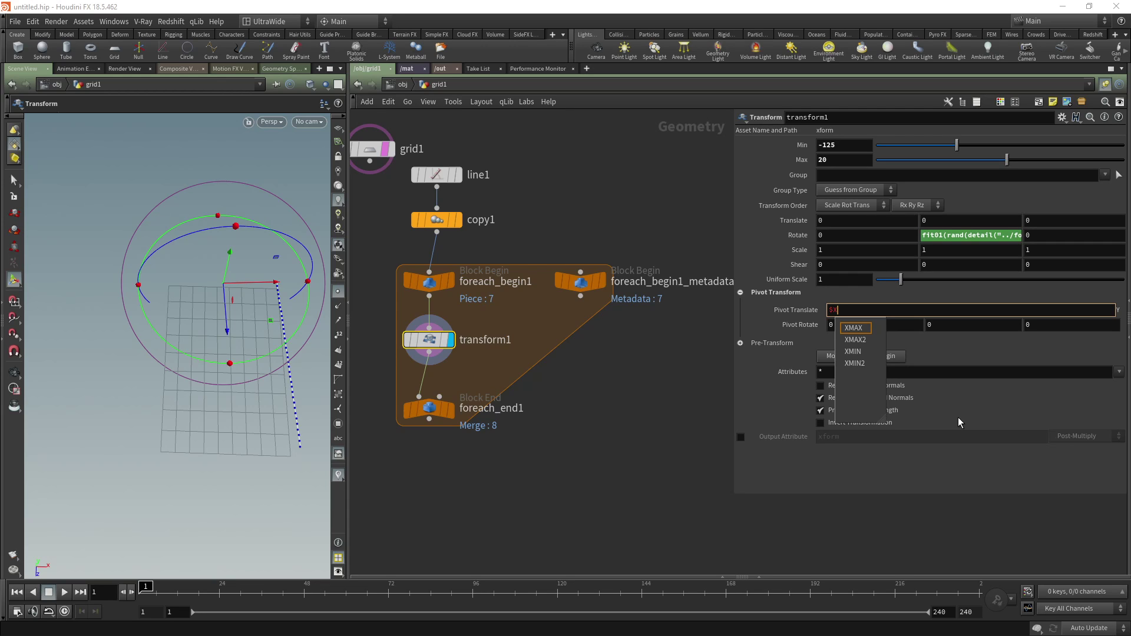
{"action": "type", "text": "MI"}
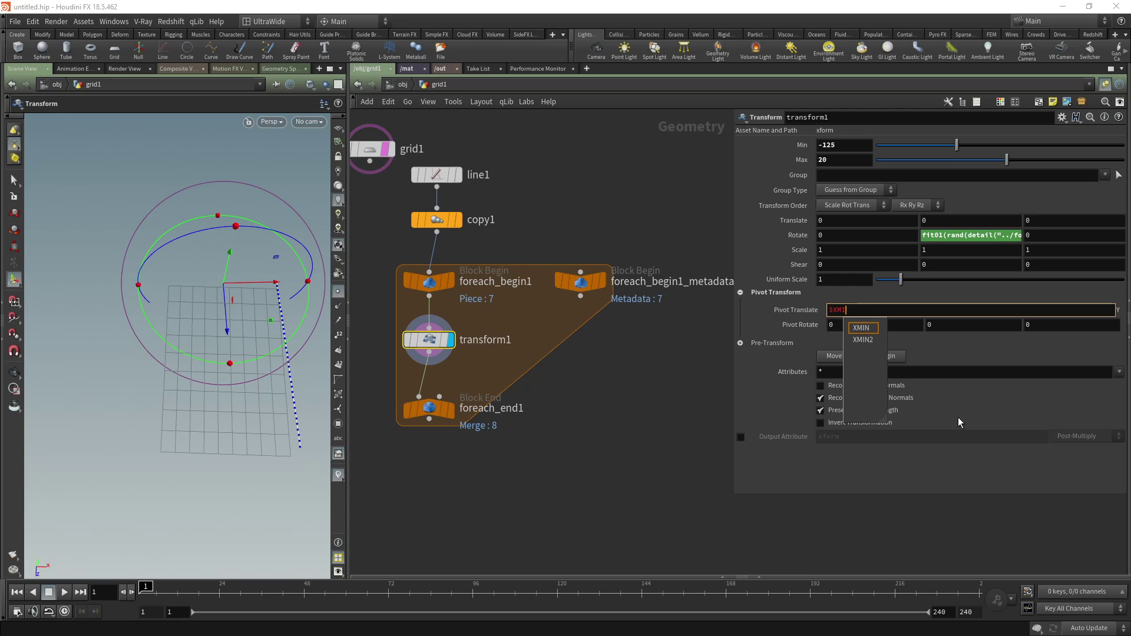
{"action": "key", "text": "BackSpace"}
{"action": "type", "text": "AX"}
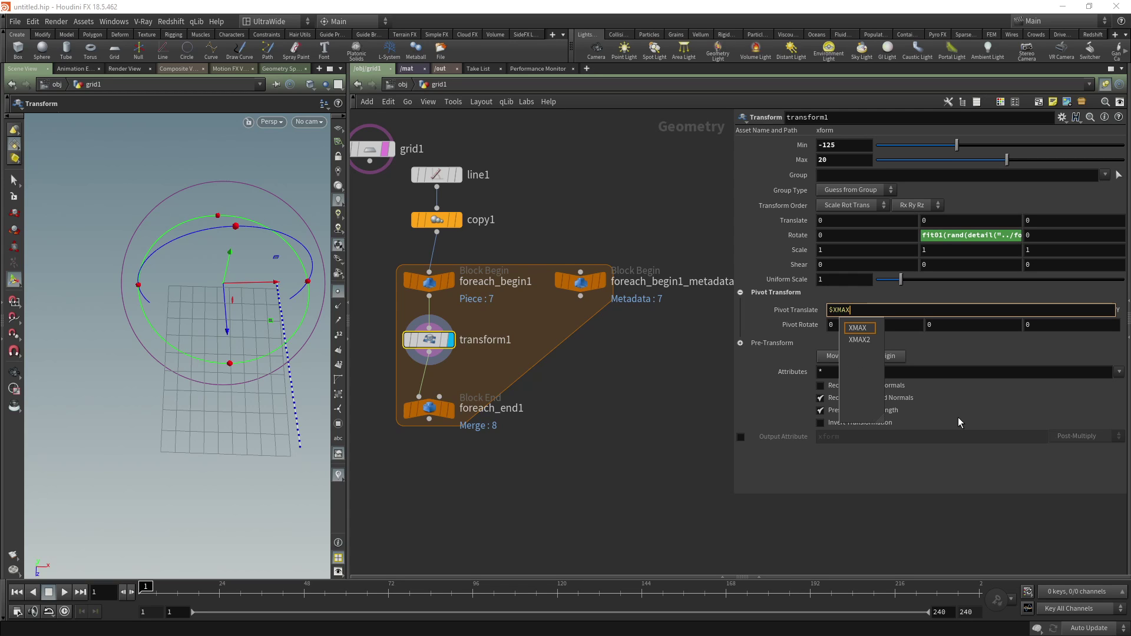
{"action": "key", "text": "Return"}
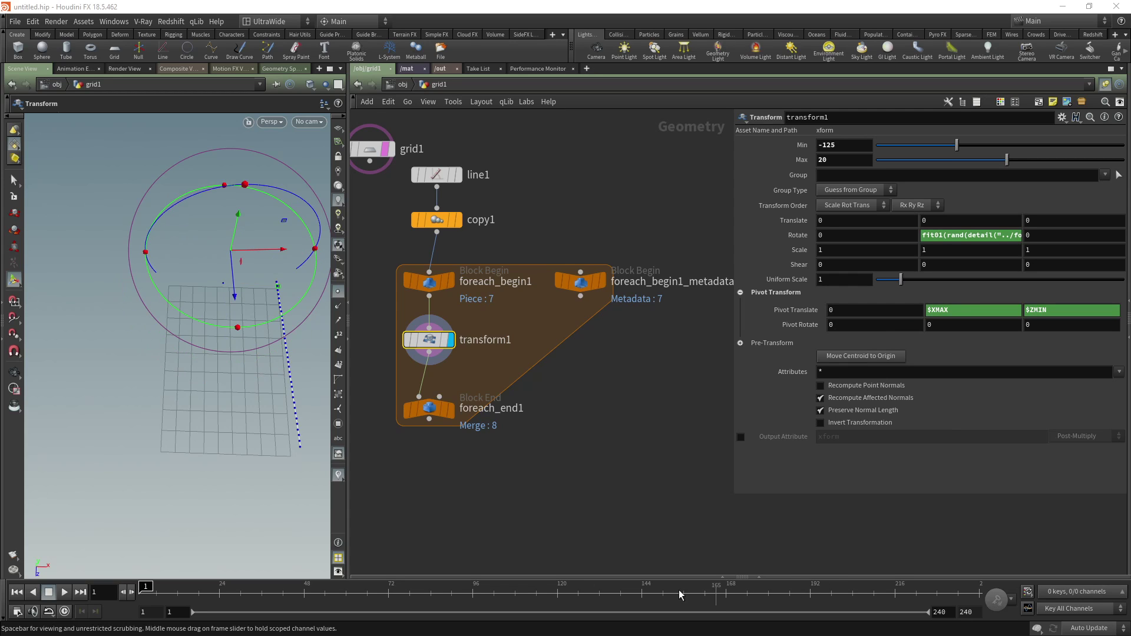
Enable Single Pass on foreach_end1, display transform1, and examine the single line's pivot position from several angles
{"action": "key", "text": "r"}
{"action": "left_click", "coordinate": [424, 410]}
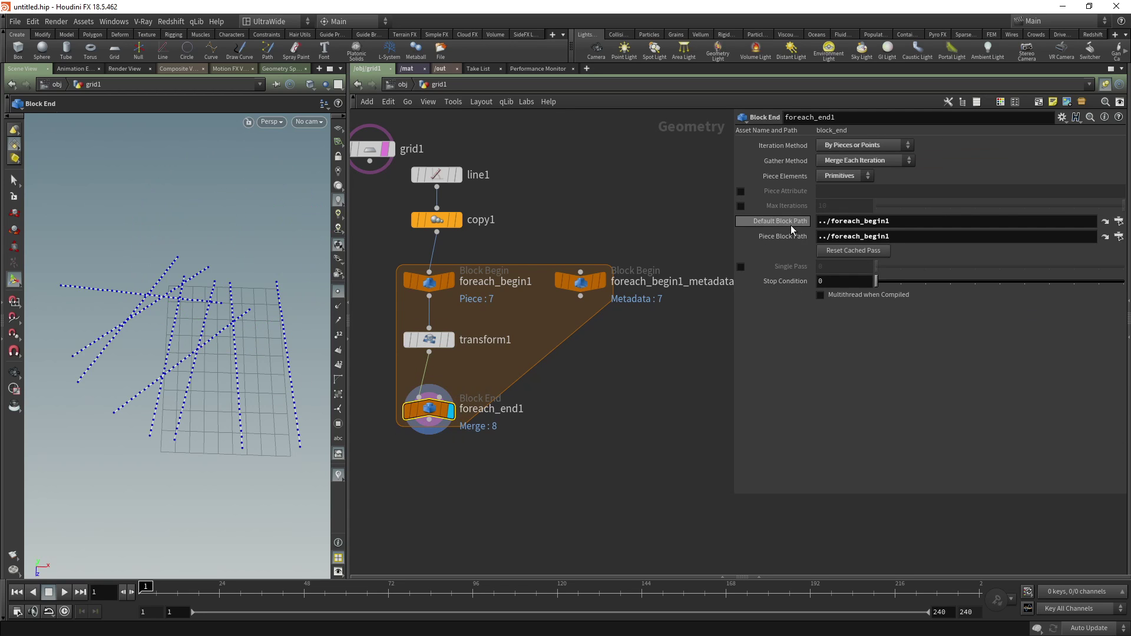
{"action": "left_click", "coordinate": [741, 267]}
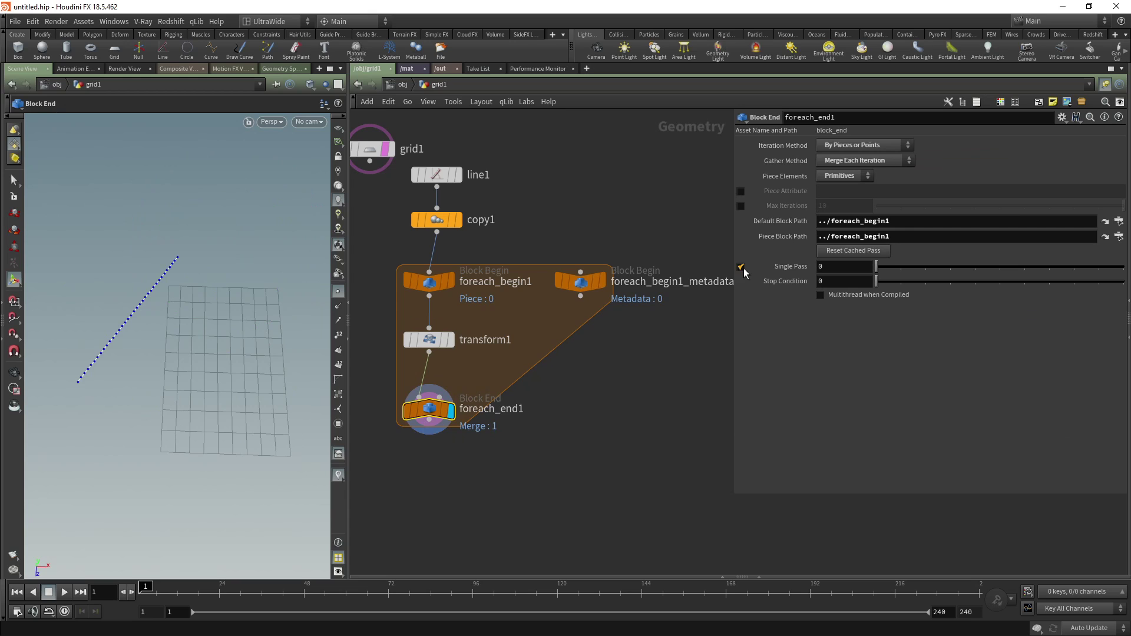
{"action": "left_click", "coordinate": [452, 282]}
{"action": "left_click_drag", "start_coordinate": [222, 318], "coordinate": [171, 308]}
{"action": "left_click", "coordinate": [450, 339]}
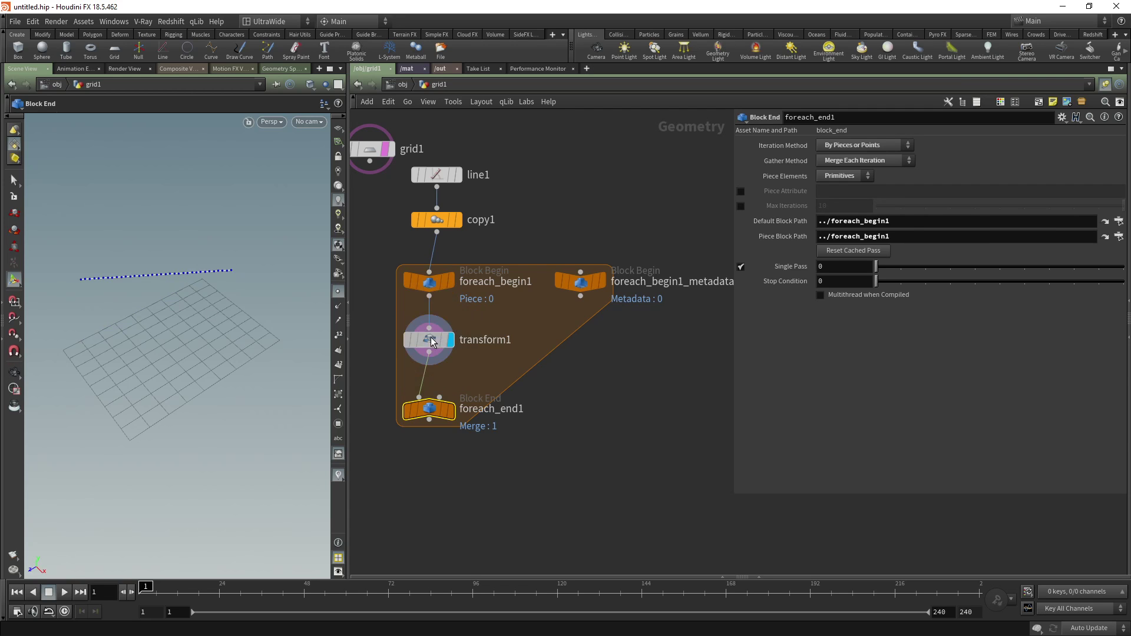
{"action": "left_click", "coordinate": [429, 339]}
{"action": "left_click_drag", "start_coordinate": [255, 346], "coordinate": [302, 356]}
{"action": "key", "text": "Return"}
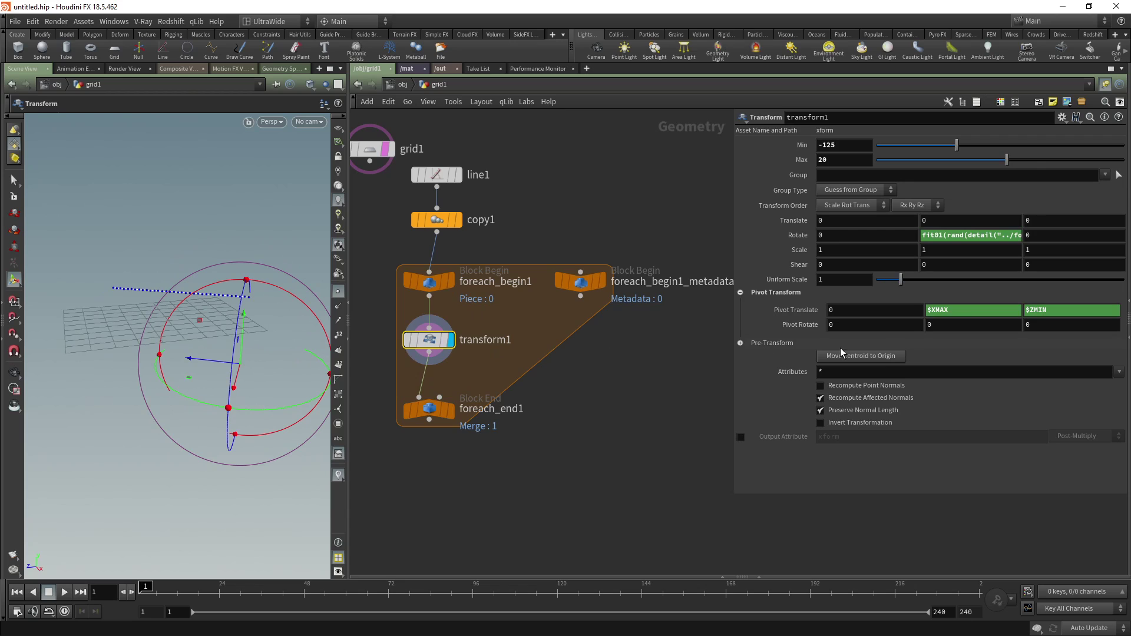
Change transform1's Pivot Translate Y to $YMAX and check the pivot against the line
{"action": "left_click", "coordinate": [930, 306]}
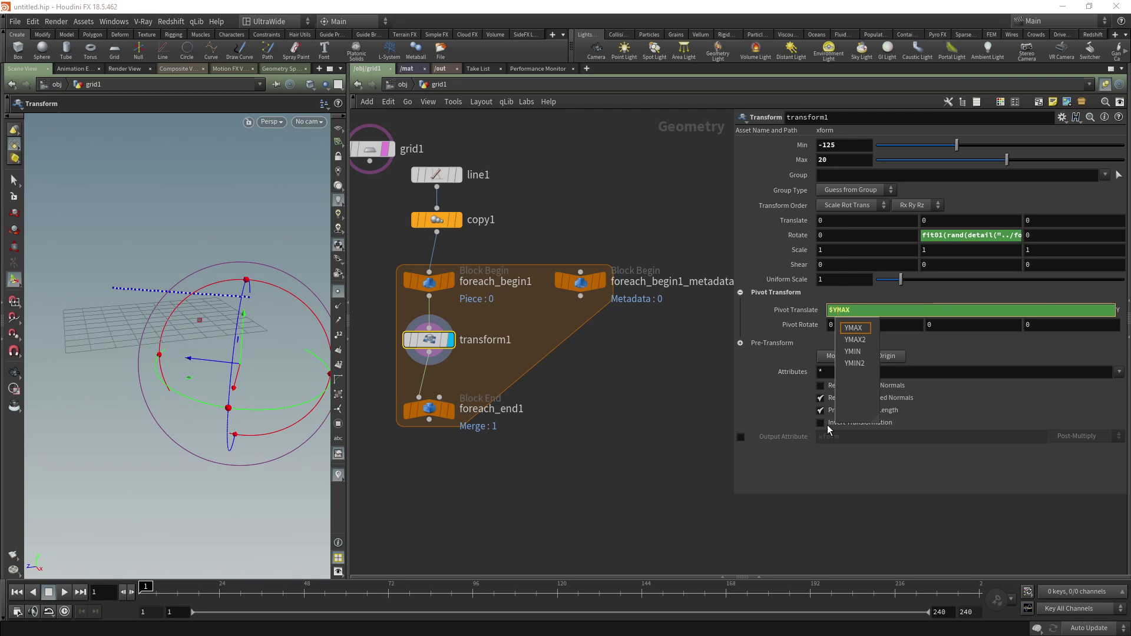
{"action": "key", "text": "Return"}
{"action": "key", "text": "Escape"}
{"action": "left_click_drag", "start_coordinate": [188, 330], "coordinate": [190, 332]}
{"action": "key", "text": "Return"}
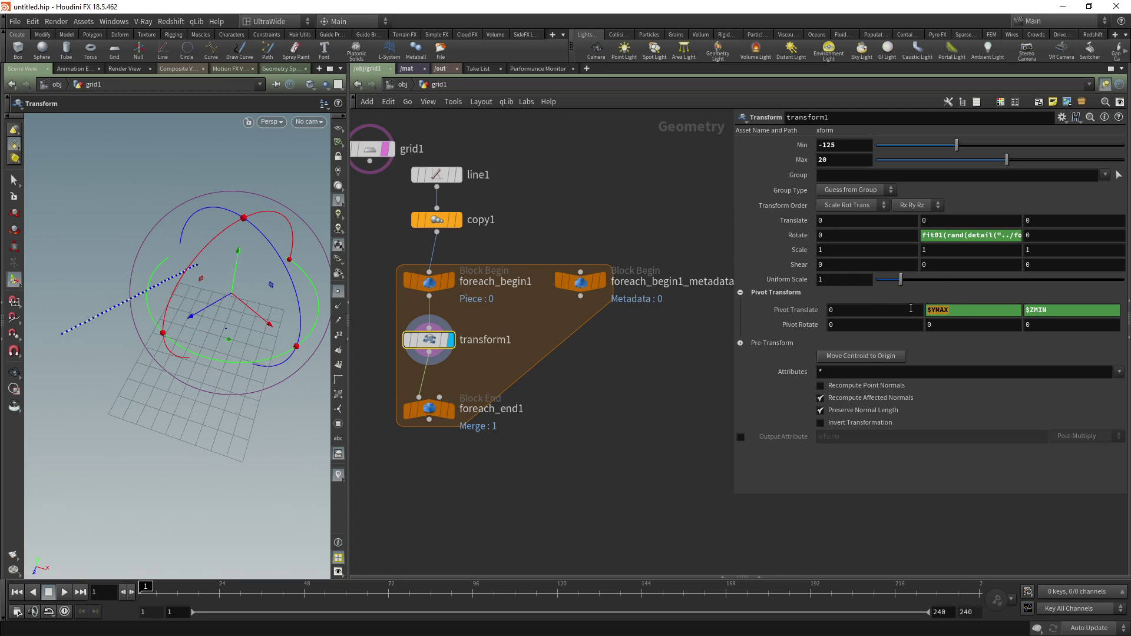
Reuse the Pivot Translate Y expression for Pivot Translate X, changed to $XMAX, and check the pivot at the line's end
{"action": "left_click", "coordinate": [954, 311]}
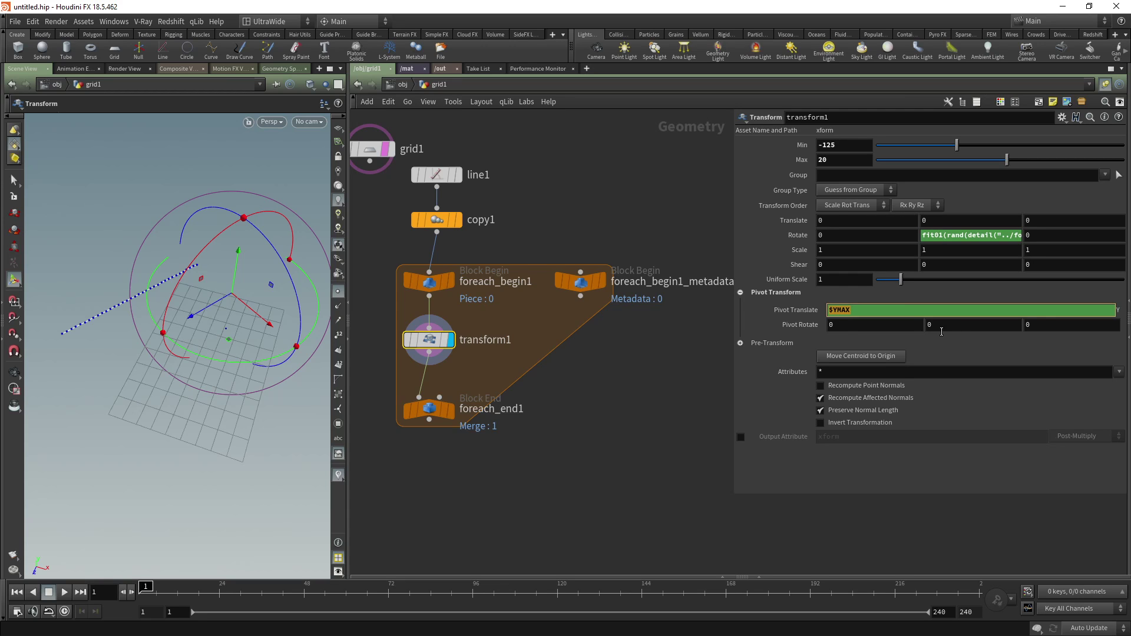
{"action": "key", "text": "Return"}
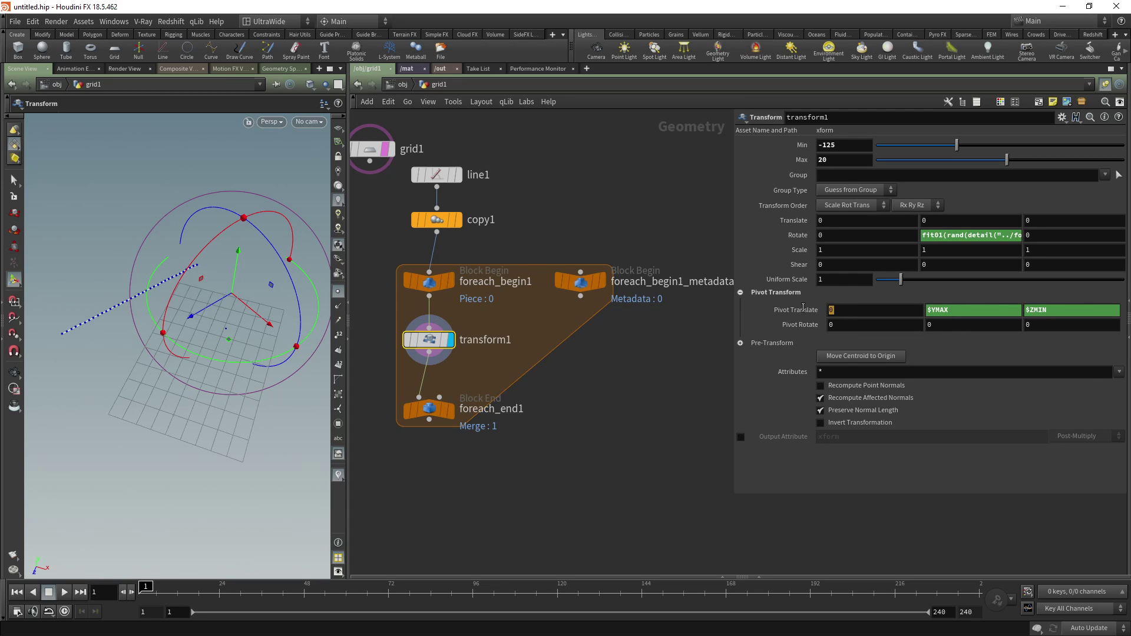
{"action": "left_click", "coordinate": [830, 309]}
{"action": "type", "text": "$YMAX"}
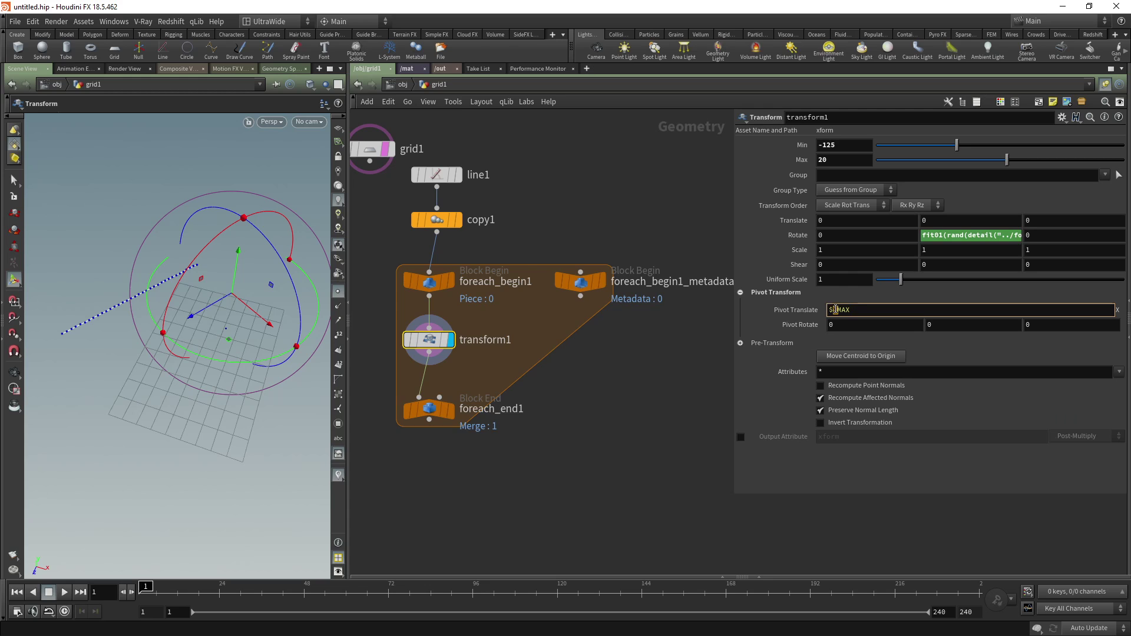
{"action": "type", "text": "X"}
{"action": "key", "text": "Return"}
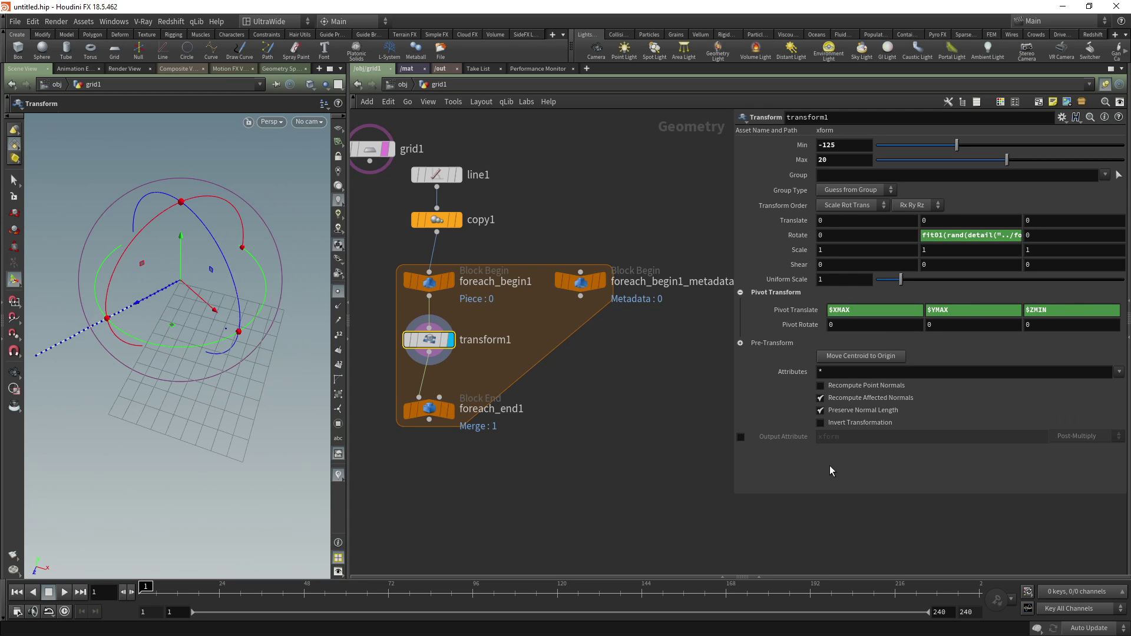
{"action": "key", "text": "Escape"}
{"action": "left_click_drag", "start_coordinate": [181, 279], "coordinate": [152, 311]}
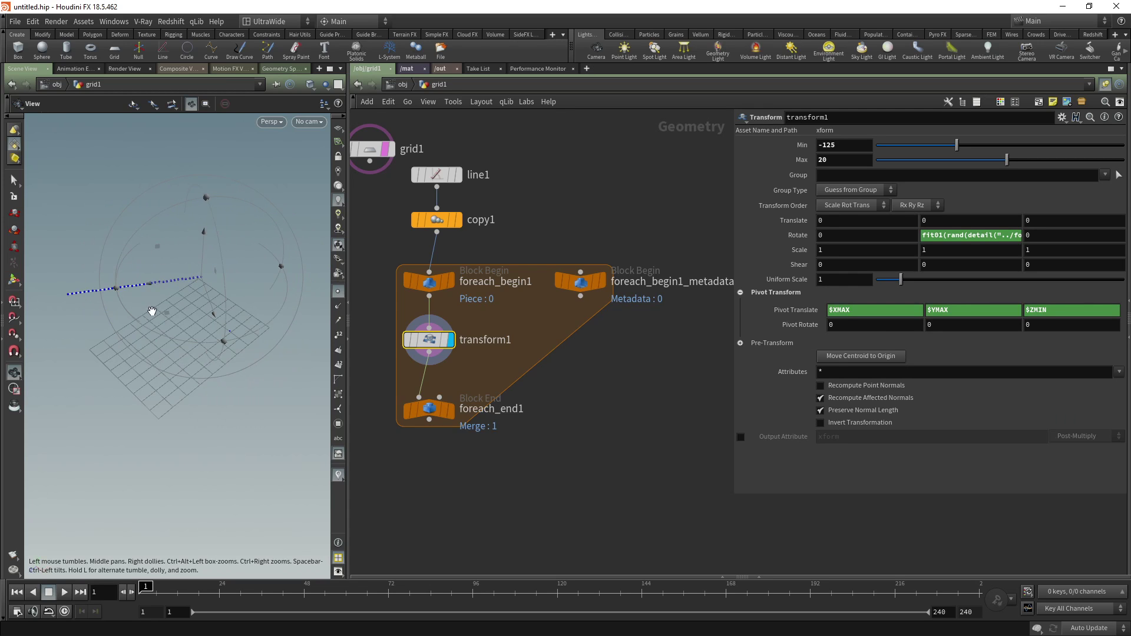
{"action": "key", "text": "Return"}
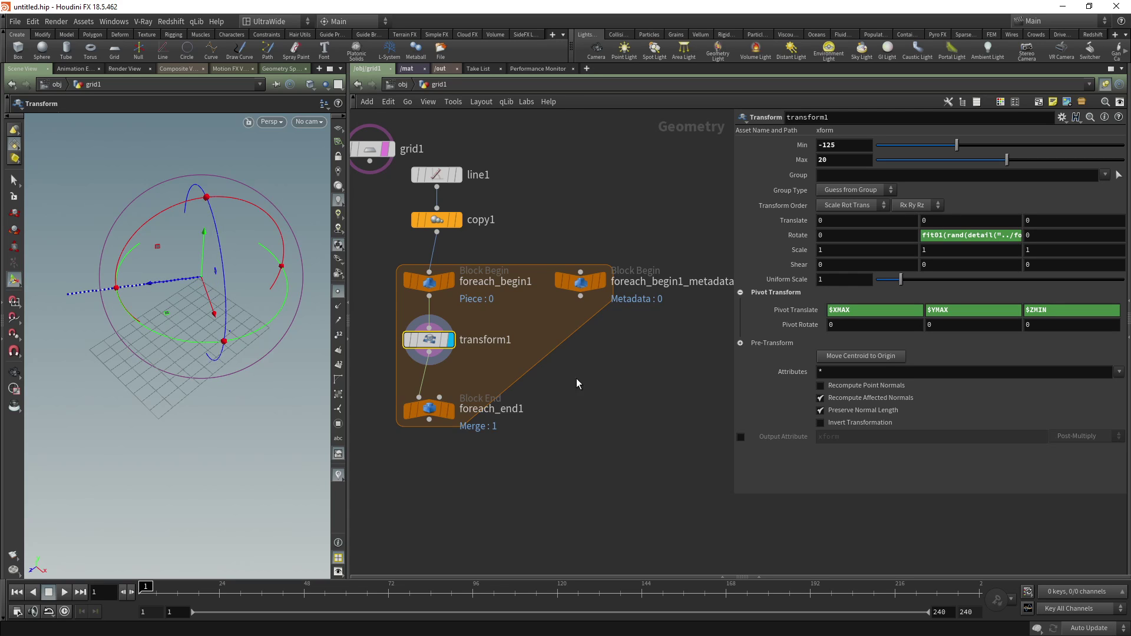
Display foreach_end1's output and turn off its Single Pass option so all lines are processed
{"action": "left_click", "coordinate": [430, 413]}
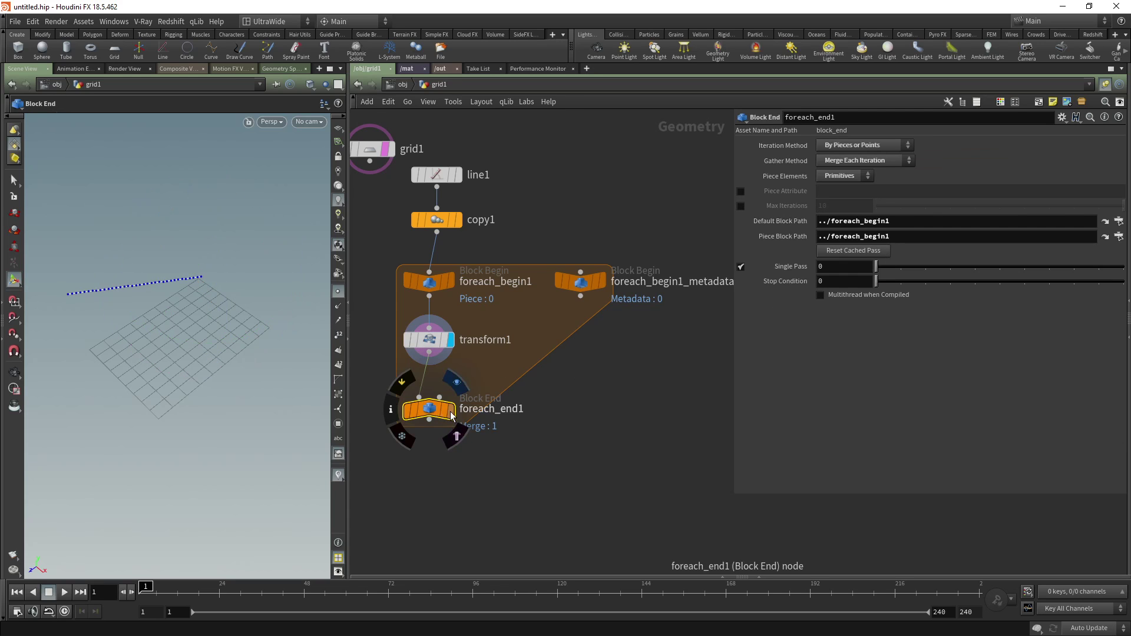
{"action": "left_click", "coordinate": [741, 267]}
{"action": "mouse_move", "coordinate": [228, 306]}
{"action": "left_mouse_down"}
{"action": "mouse_move", "coordinate": [252, 293]}
{"action": "mouse_move", "coordinate": [241, 312]}
{"action": "left_mouse_up"}
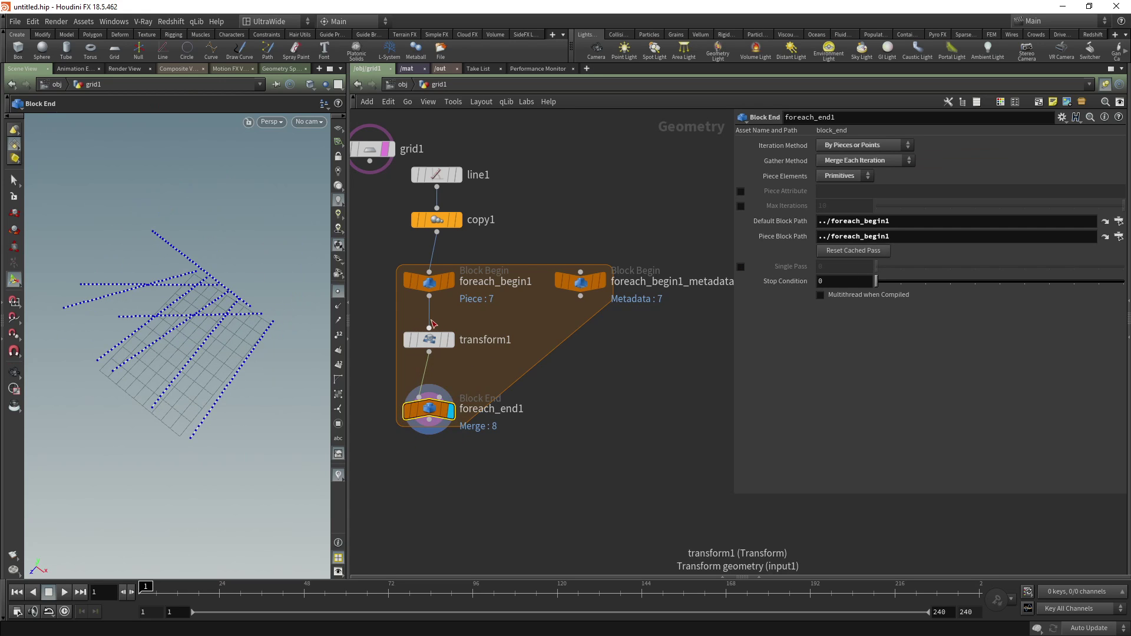
Set transform1's Min to -34 and Max to 17 to narrow the random rotation range
{"action": "left_click", "coordinate": [429, 340]}
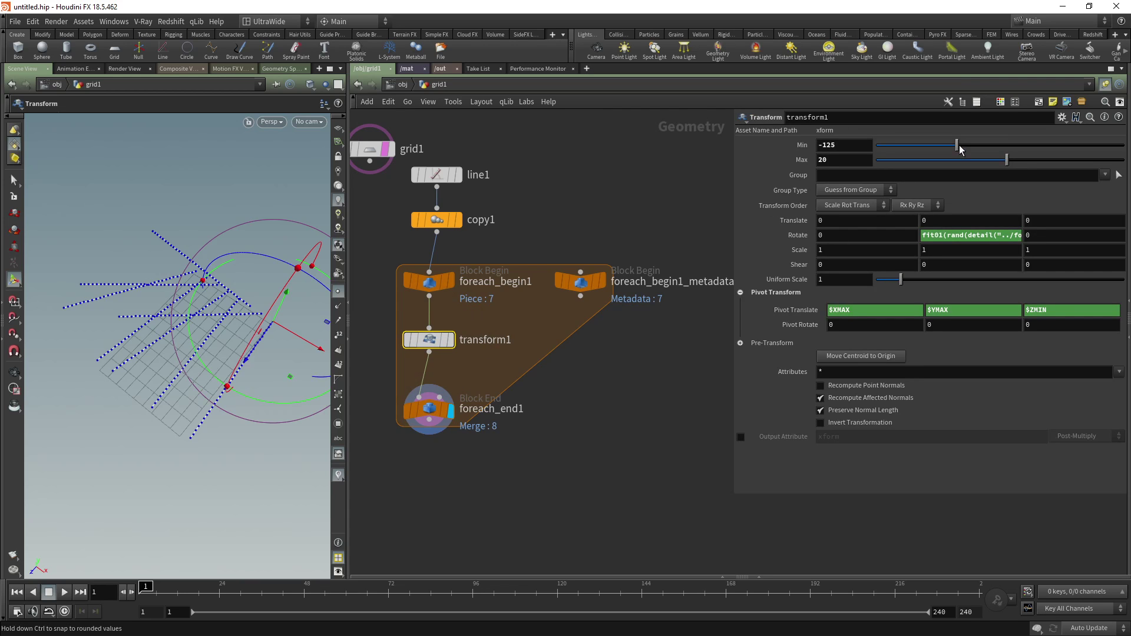
{"action": "left_click_drag", "start_coordinate": [956, 145], "coordinate": [1004, 165]}
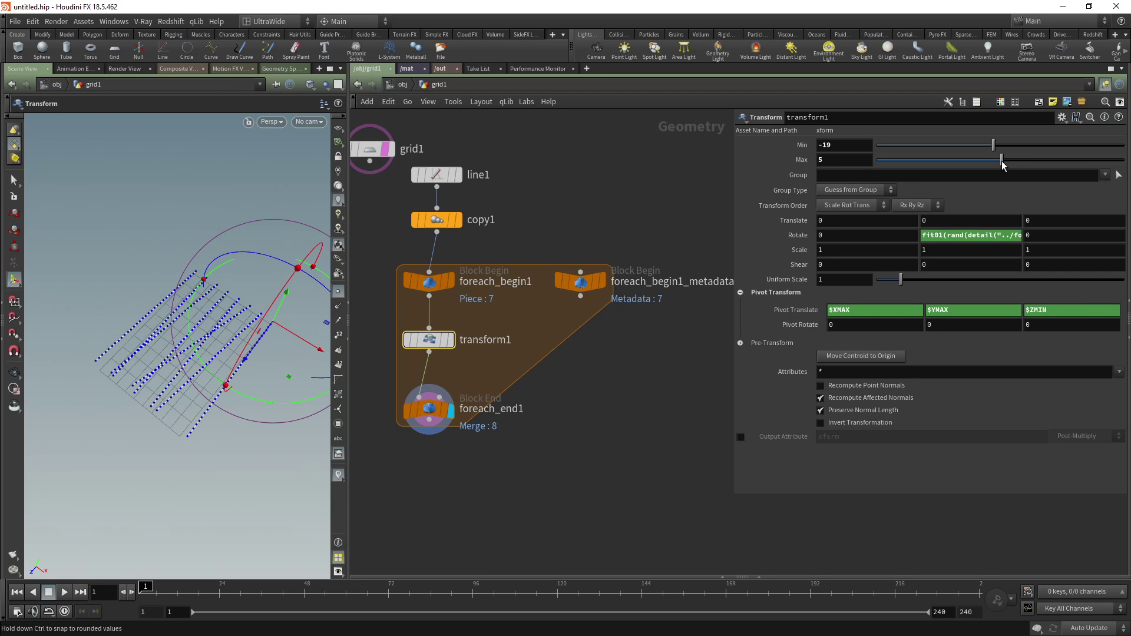
{"action": "left_click_drag", "start_coordinate": [1003, 165], "coordinate": [987, 145]}
{"action": "key", "text": "Escape"}
{"action": "left_click_drag", "start_coordinate": [261, 335], "coordinate": [223, 346]}
{"action": "key", "text": "Return"}
Widen the viewport and examine the rotated lines over the grid and the loop's nodes in the network
{"action": "left_click_drag", "start_coordinate": [348, 416], "coordinate": [446, 417]}
{"action": "key", "text": "Escape"}
{"action": "left_click_drag", "start_coordinate": [253, 348], "coordinate": [222, 343]}
{"action": "key", "text": "Return"}
{"action": "middle_click_drag", "start_coordinate": [595, 381], "coordinate": [651, 393]}
{"action": "scroll", "coordinate": [650, 393], "scroll_direction": "down", "scroll_amount": 1}
{"action": "left_click_drag", "start_coordinate": [524, 284], "coordinate": [597, 439]}
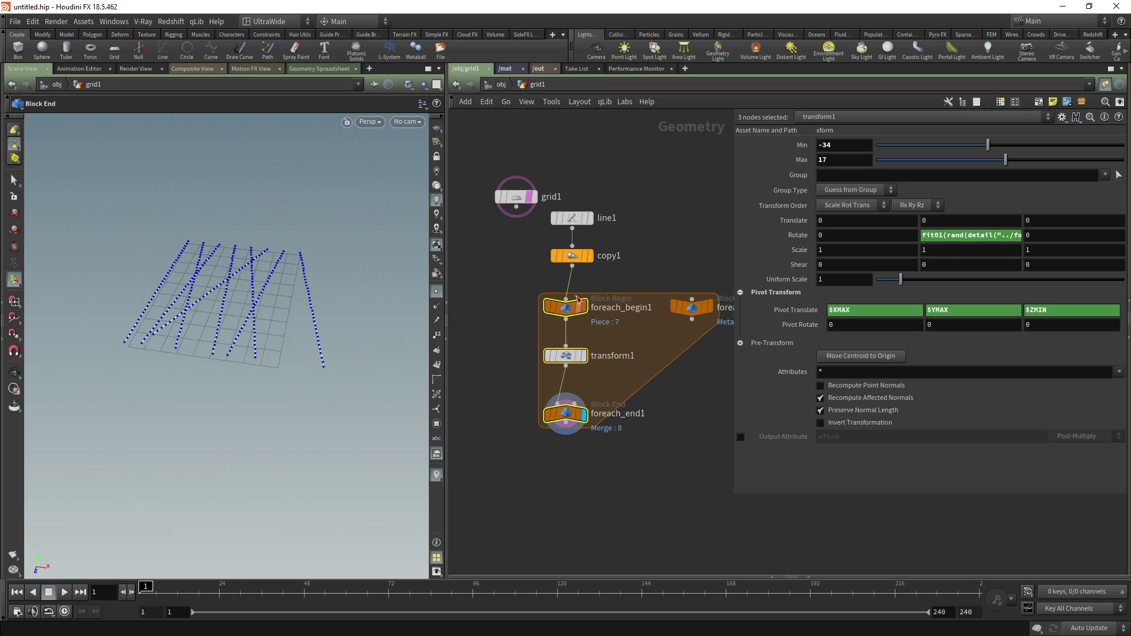
{"action": "left_click", "coordinate": [670, 469]}
{"action": "key", "text": "Escape"}
{"action": "left_click_drag", "start_coordinate": [247, 277], "coordinate": [303, 292]}
{"action": "key", "text": "Return"}
{"action": "key", "text": "Return"}
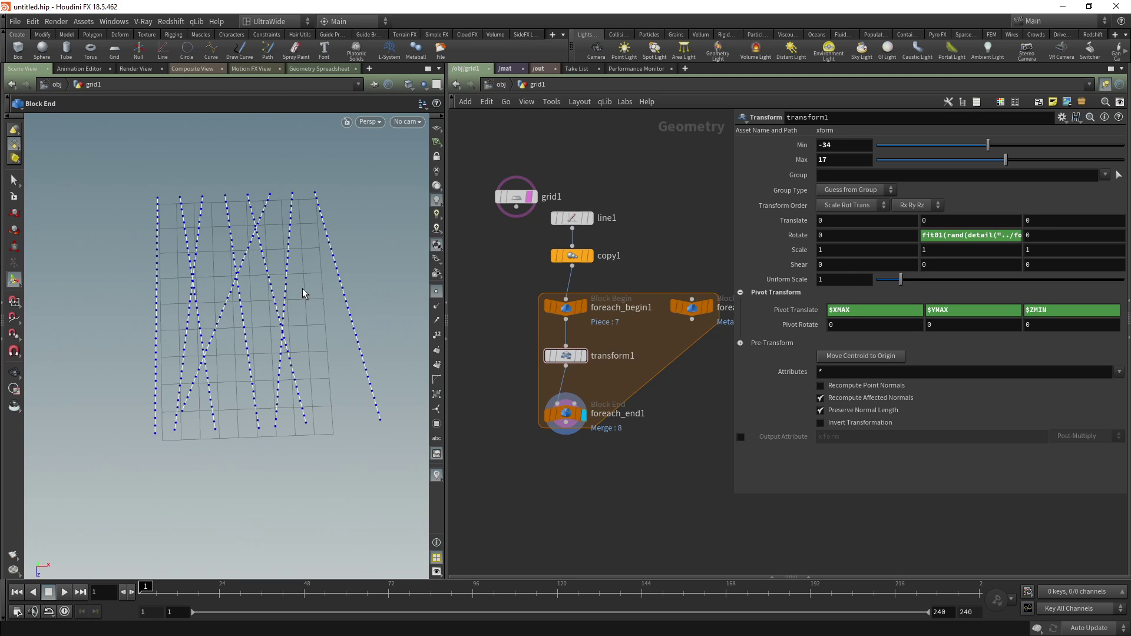
Multiply the detail() result inside rand() by 3 in transform1's Rotate Y expression, and set Min to -31.9
{"action": "left_click", "coordinate": [567, 357]}
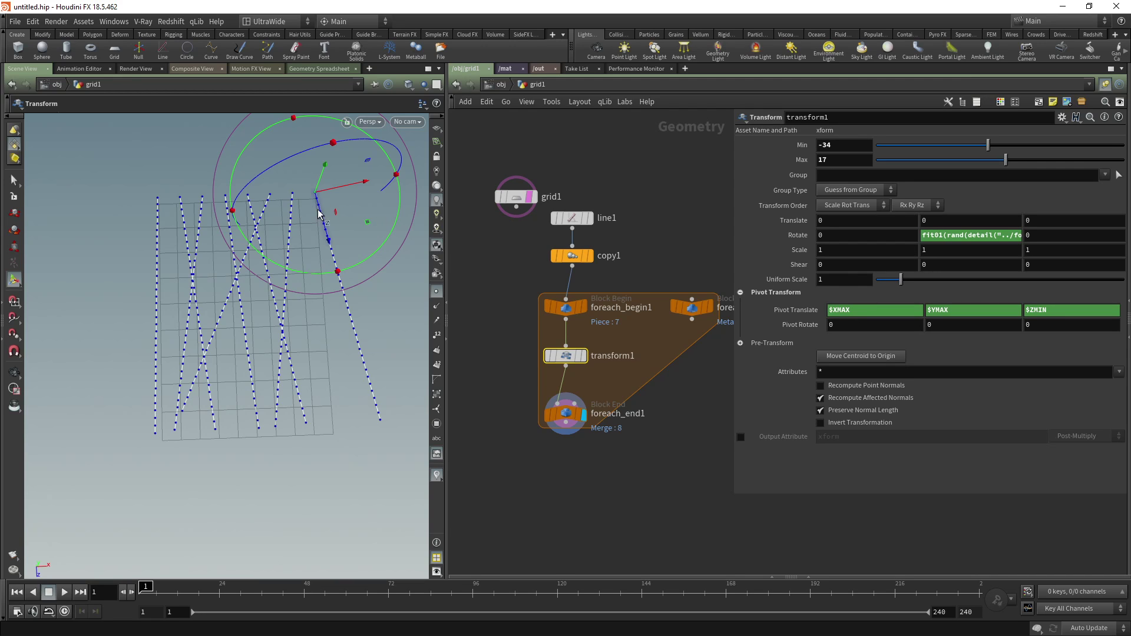
{"action": "left_click", "coordinate": [971, 237]}
{"action": "left_click_drag", "start_coordinate": [732, 265], "coordinate": [507, 282]}
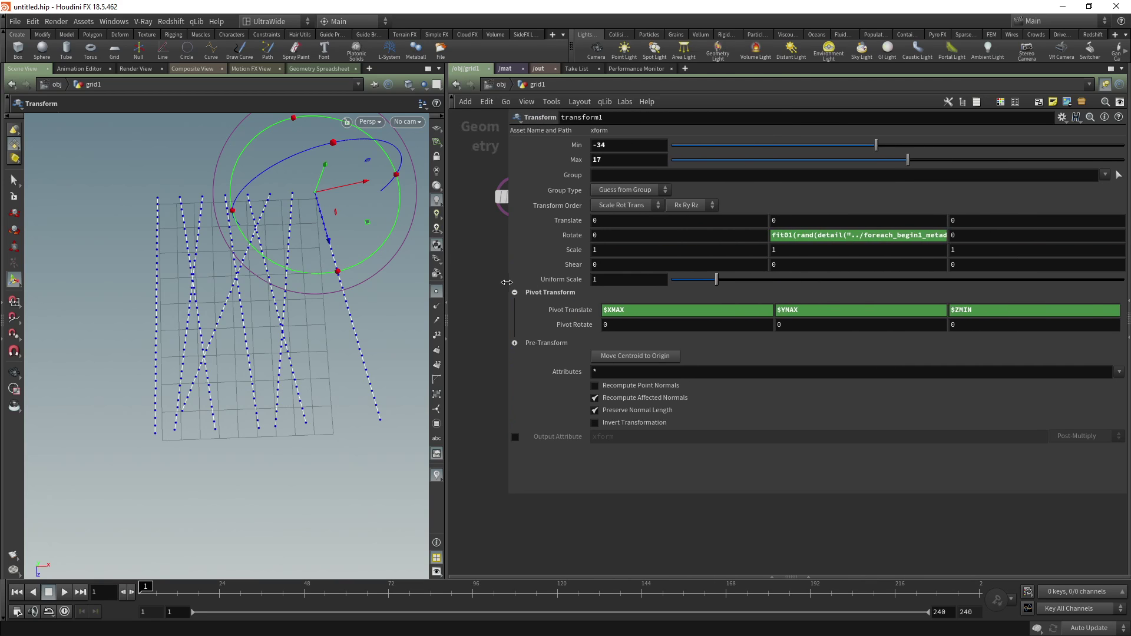
{"action": "left_click", "coordinate": [871, 235]}
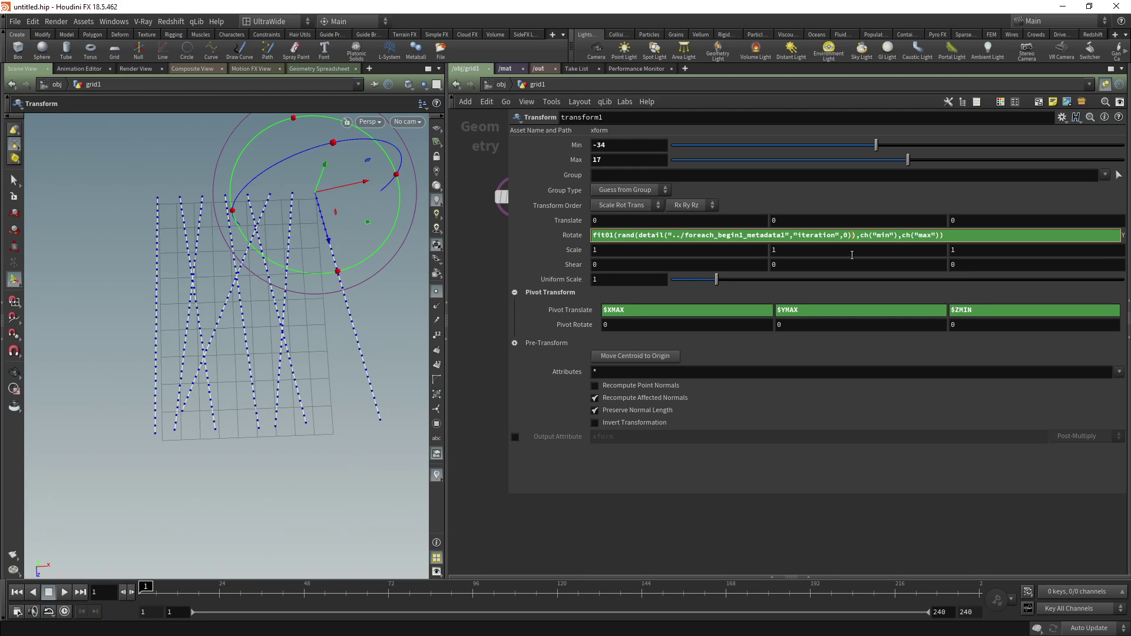
{"action": "type", "text": "*"}
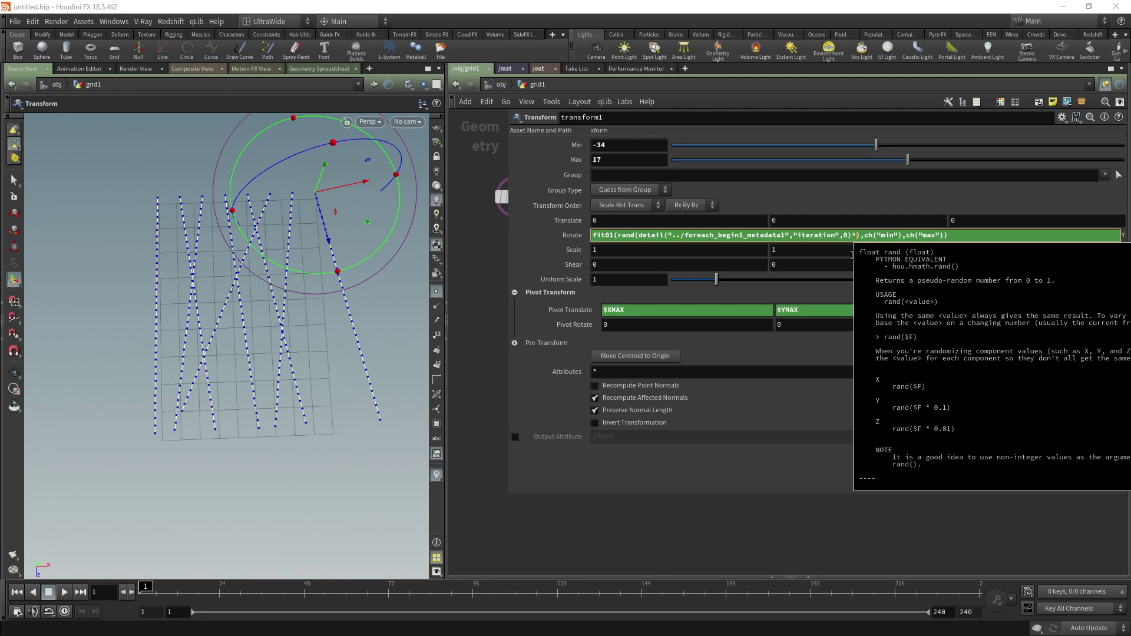
{"action": "type", "text": "1"}
{"action": "key", "text": "BackSpace"}
{"action": "type", "text": "3"}
{"action": "key", "text": "Return"}
{"action": "left_click_drag", "start_coordinate": [875, 145], "coordinate": [877, 152]}
Replace the multiplier 3 in the Rotate Y expression with a copied channel reference changed to ch("seed")
{"action": "mouse_move", "coordinate": [898, 237]}
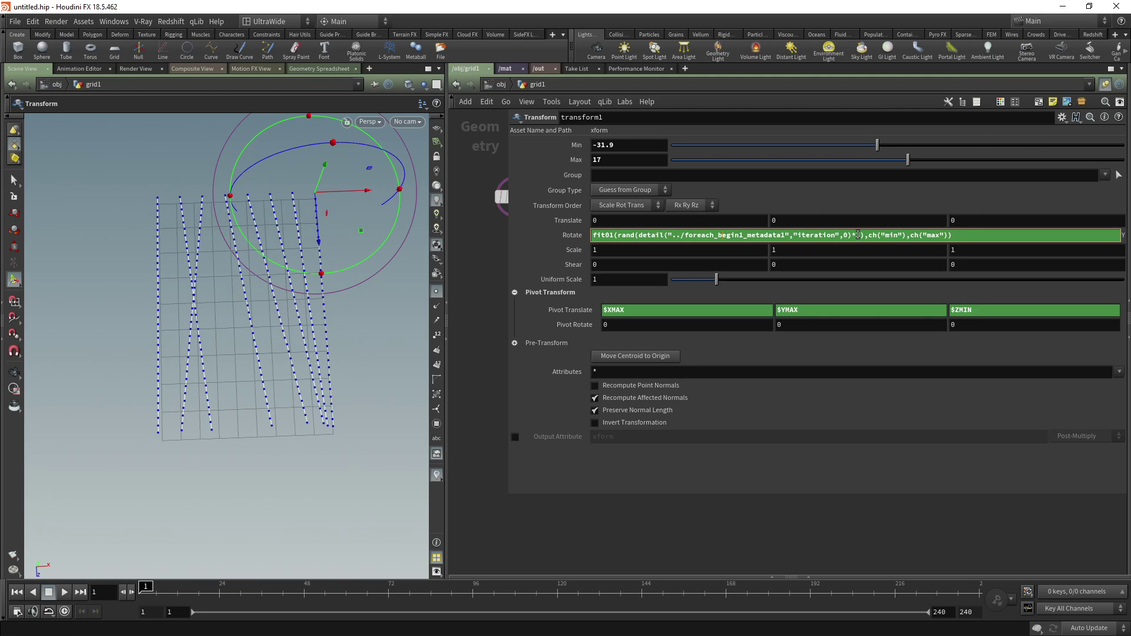
{"action": "left_click_drag", "start_coordinate": [907, 236], "coordinate": [867, 235]}
{"action": "key", "text": "ctrl+c"}
{"action": "double_click", "coordinate": [859, 235]}
{"action": "type", "text": "3"}
{"action": "key", "text": "ctrl+v"}
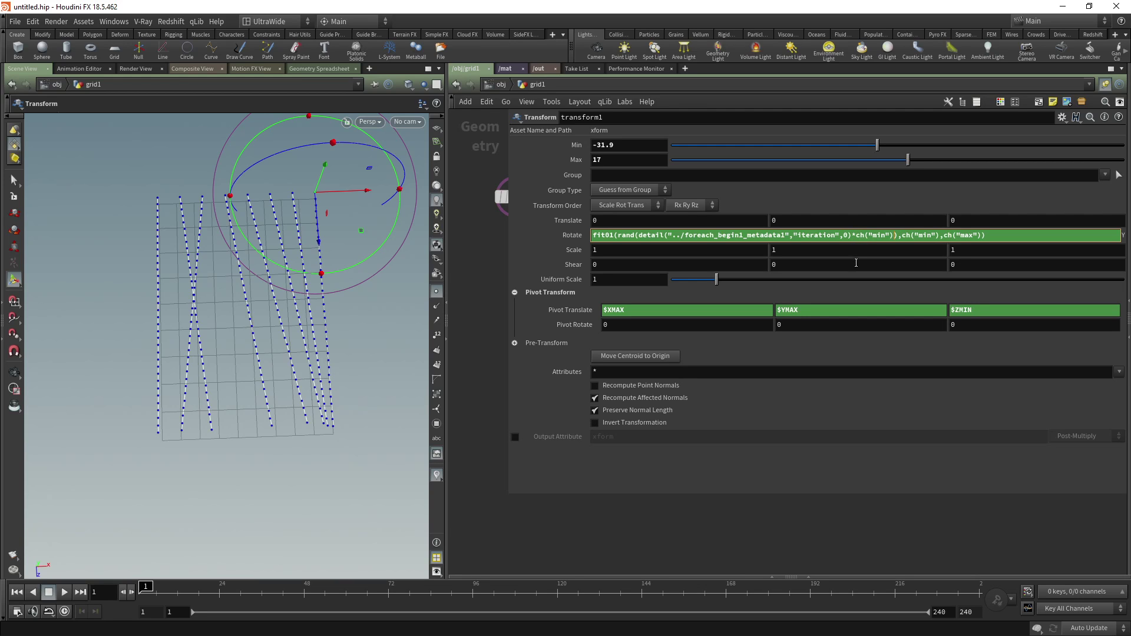
{"action": "double_click", "coordinate": [881, 235]}
{"action": "type", "text": "seed"}
{"action": "key", "text": "Return"}
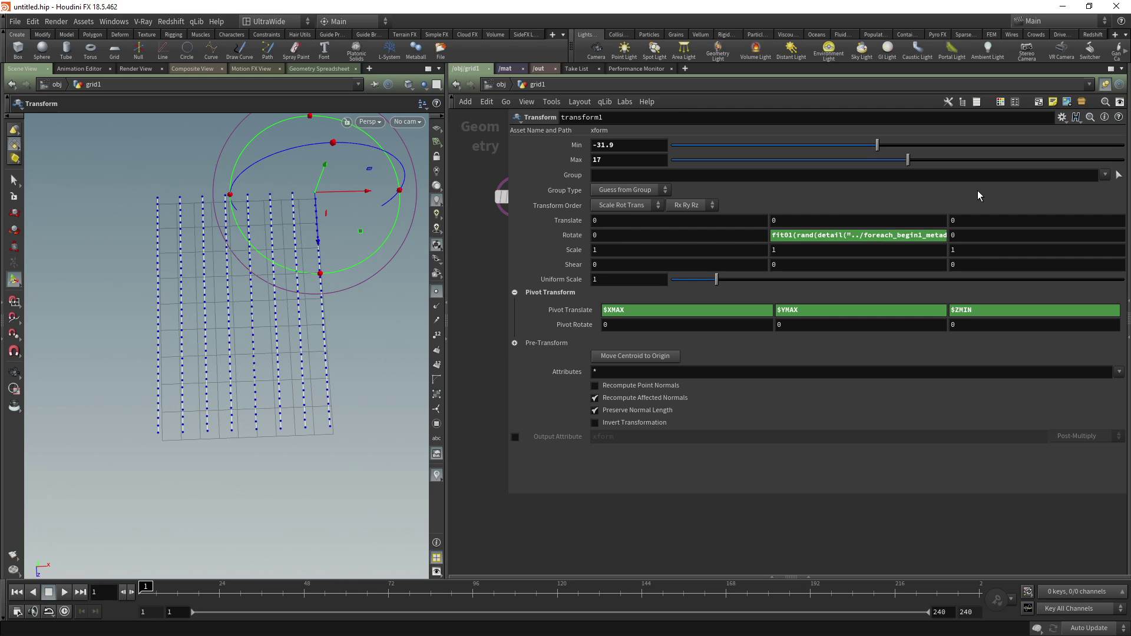
Duplicate the Min parameter in the editable parameter interface of transform1
{"action": "left_click", "coordinate": [1062, 117]}
{"action": "left_click", "coordinate": [1081, 142]}
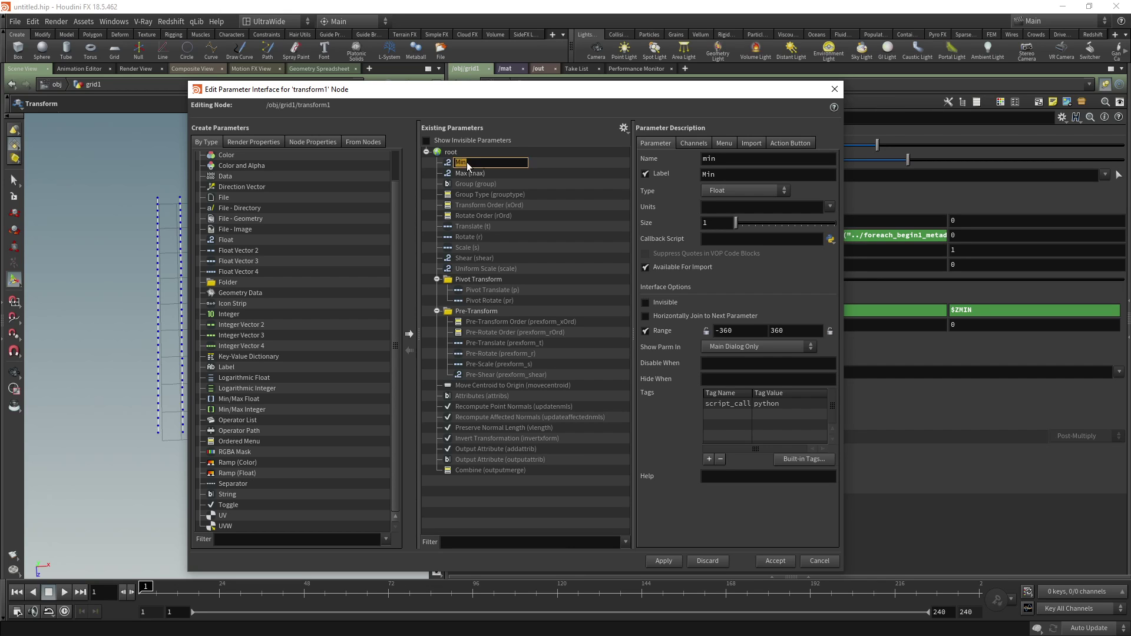
{"action": "left_click", "coordinate": [446, 165]}
{"action": "right_click", "coordinate": [446, 165]}
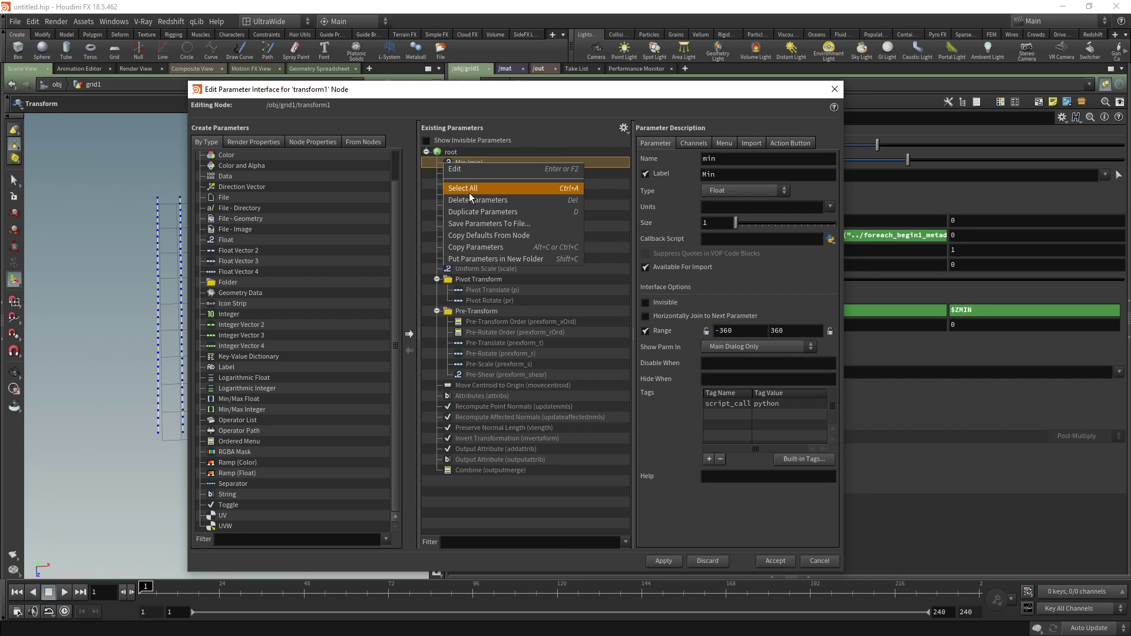
{"action": "left_click", "coordinate": [471, 217]}
Name the duplicated parameter seed, label it Seed, and accept the parameter interface changes
{"action": "left_click_drag", "start_coordinate": [724, 161], "coordinate": [686, 164]}
{"action": "type", "text": "seed"}
{"action": "key", "text": "Tab"}
{"action": "type", "text": "Seed"}
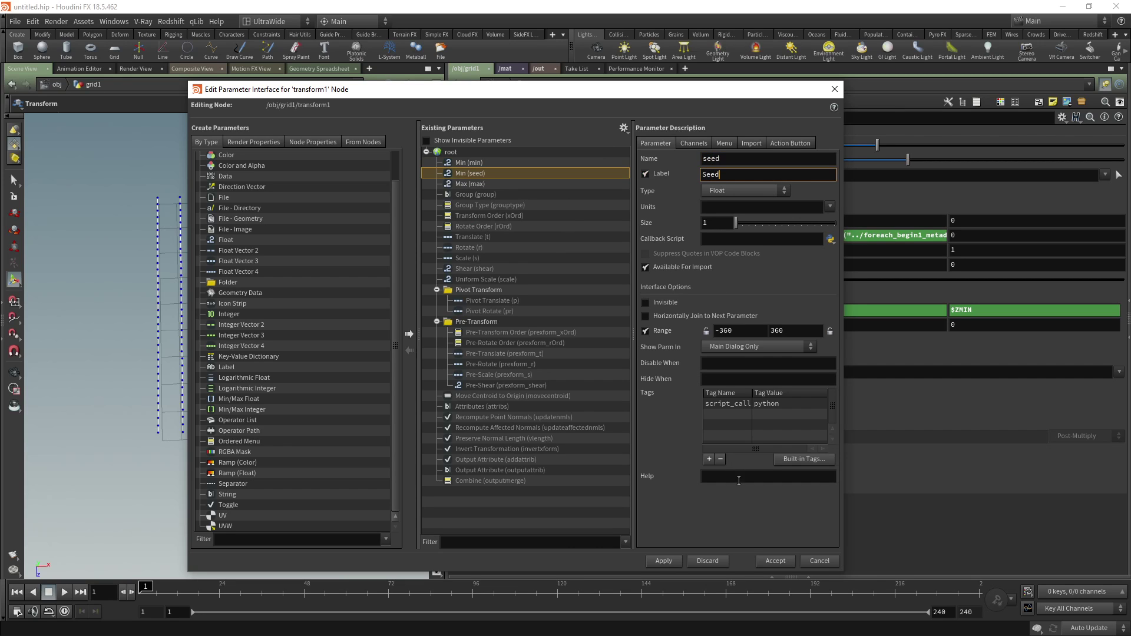
{"action": "left_click", "coordinate": [775, 560]}
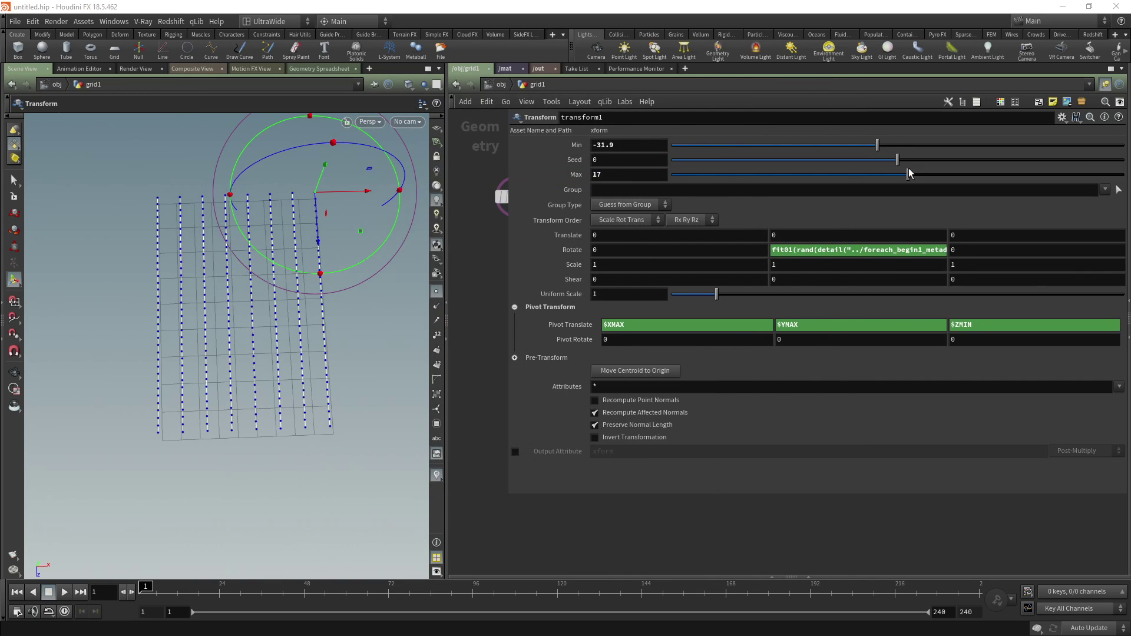
Set transform1's Seed to 49.7 and examine the randomly rotated lines over the grid from an oblique angle
{"action": "left_click_drag", "start_coordinate": [898, 160], "coordinate": [928, 163]}
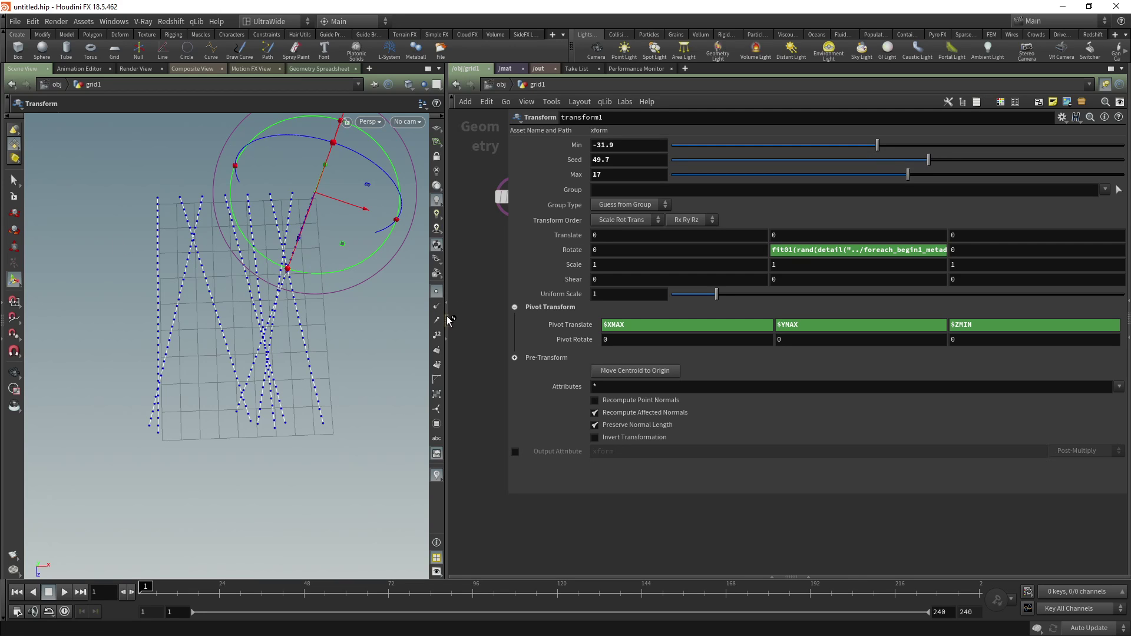
{"action": "left_click", "coordinate": [508, 287]}
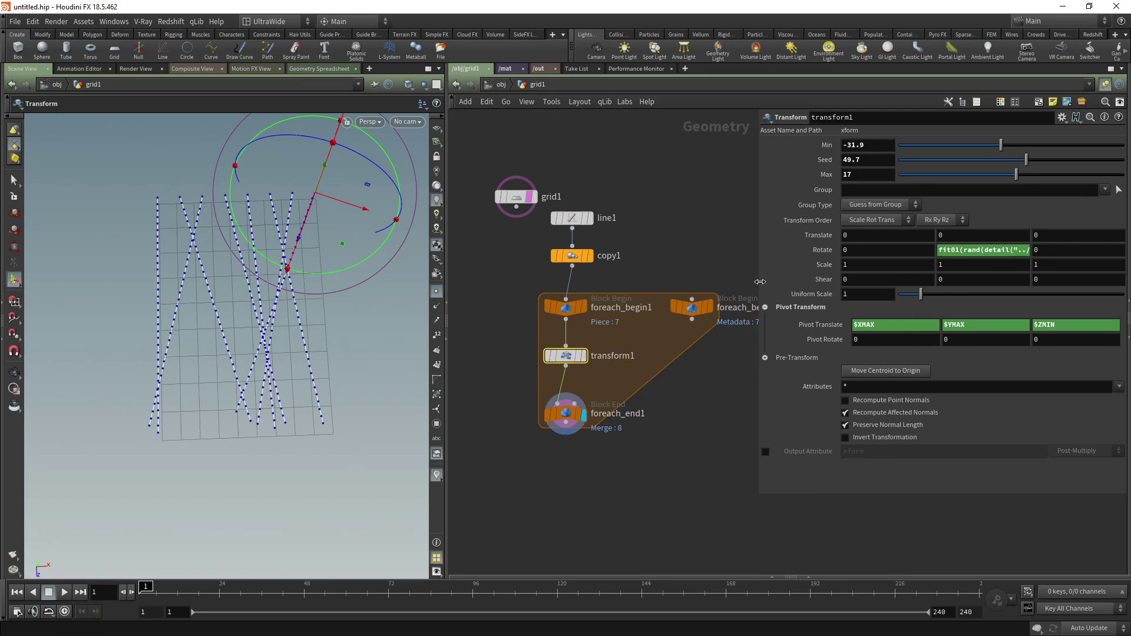
{"action": "left_click_drag", "start_coordinate": [531, 262], "coordinate": [495, 263]}
{"action": "key", "text": "Escape"}
{"action": "left_click_drag", "start_coordinate": [404, 354], "coordinate": [242, 380]}
{"action": "key", "text": "Return"}
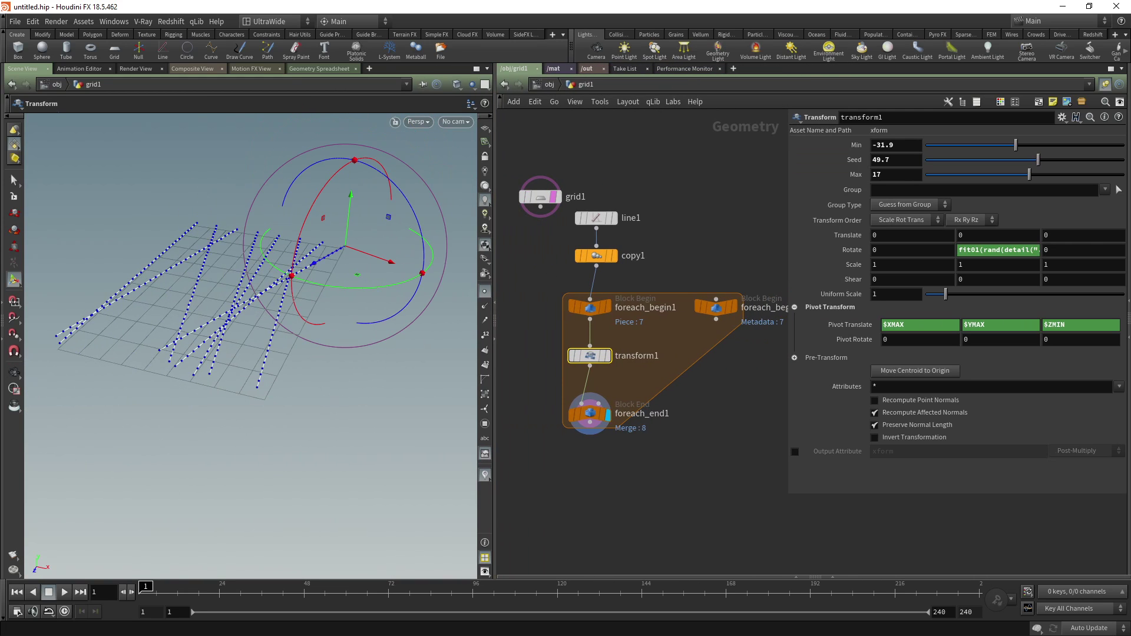